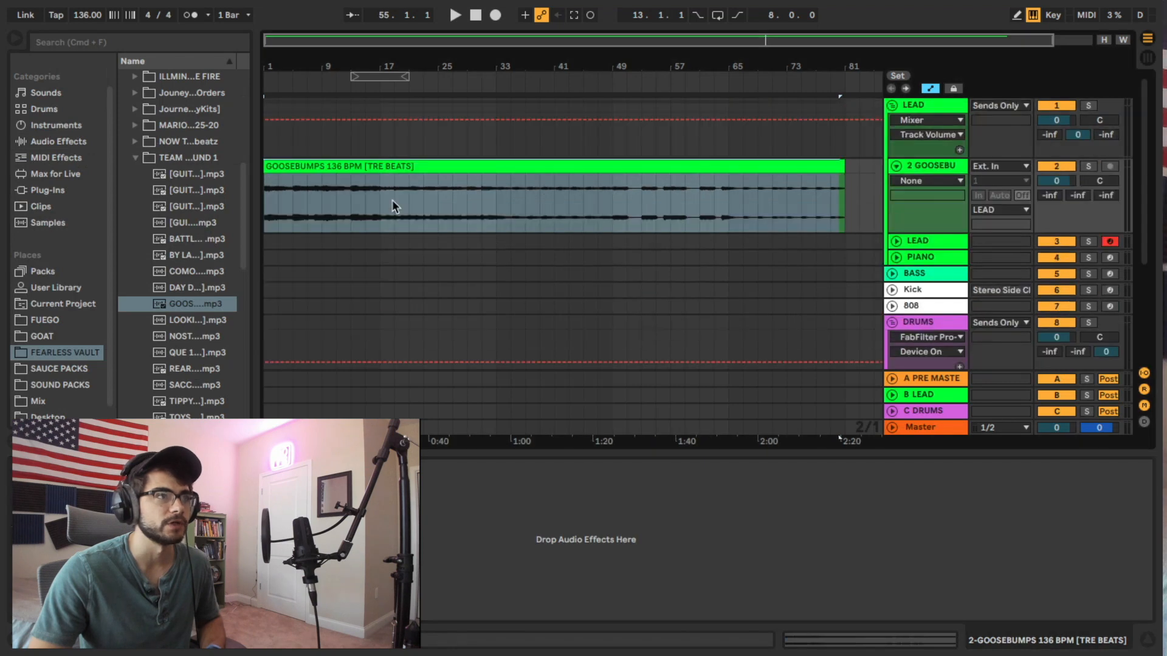
Step: Keep only the first eight bars of the GOOSEBUMPS sample and add an empty MIDI track directly below it
key(space)
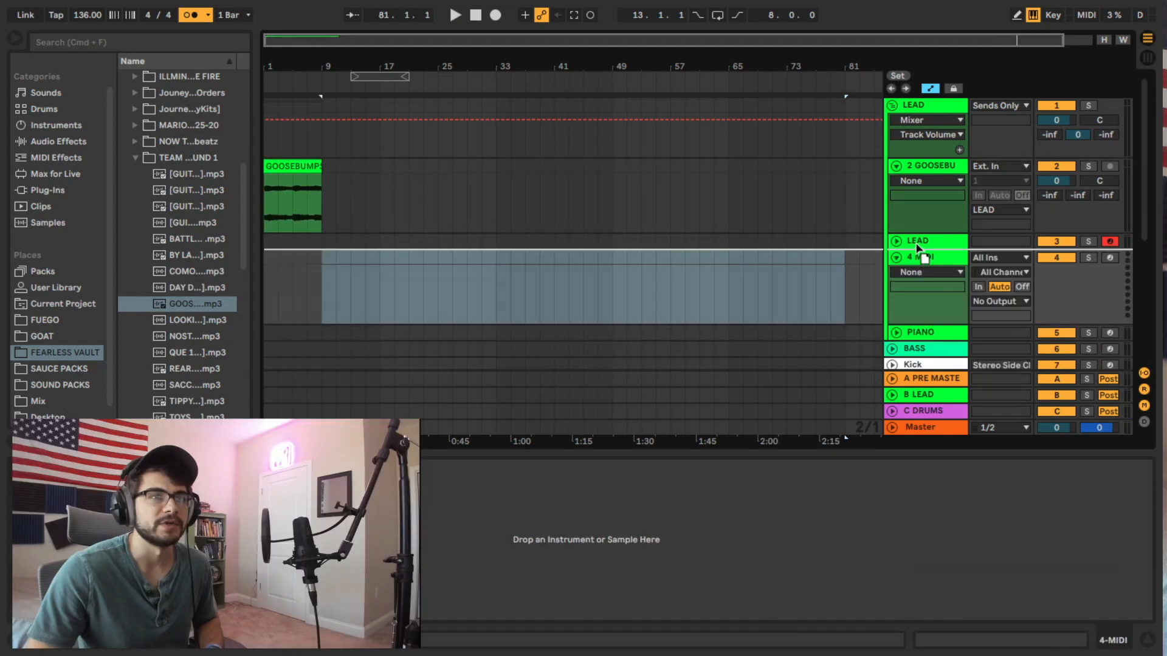
scroll(917, 240, down, 1)
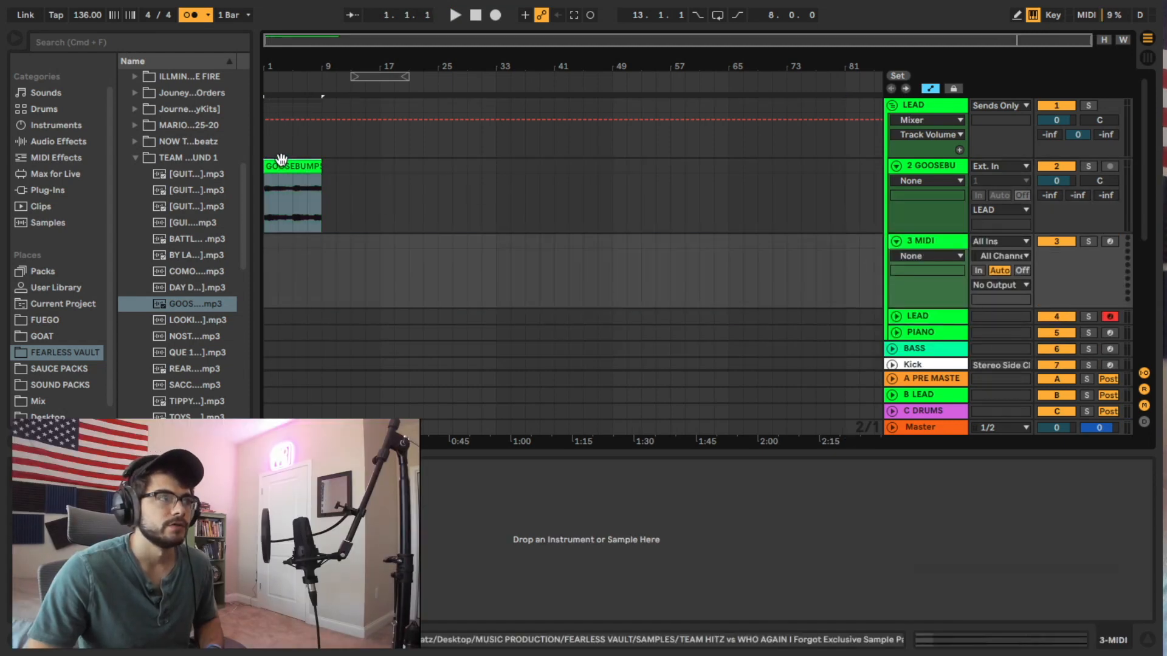
click(278, 162)
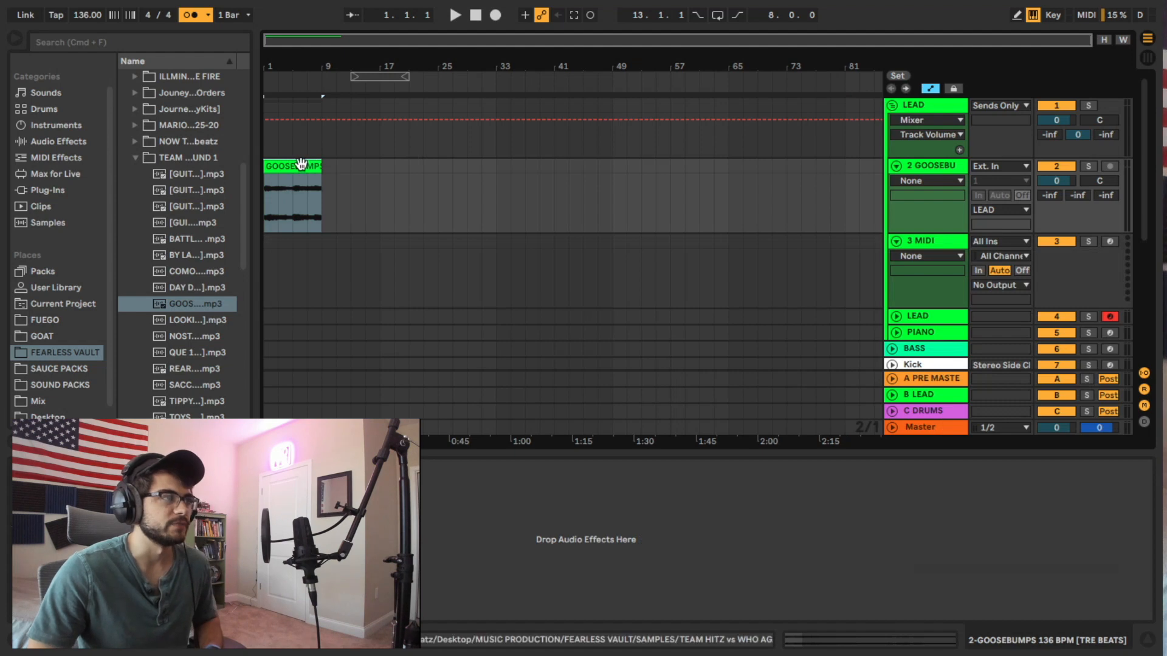
mouse_move(283, 65)
mouse_down()
mouse_move(283, 85)
mouse_move(308, 98)
mouse_move(299, 61)
mouse_up()
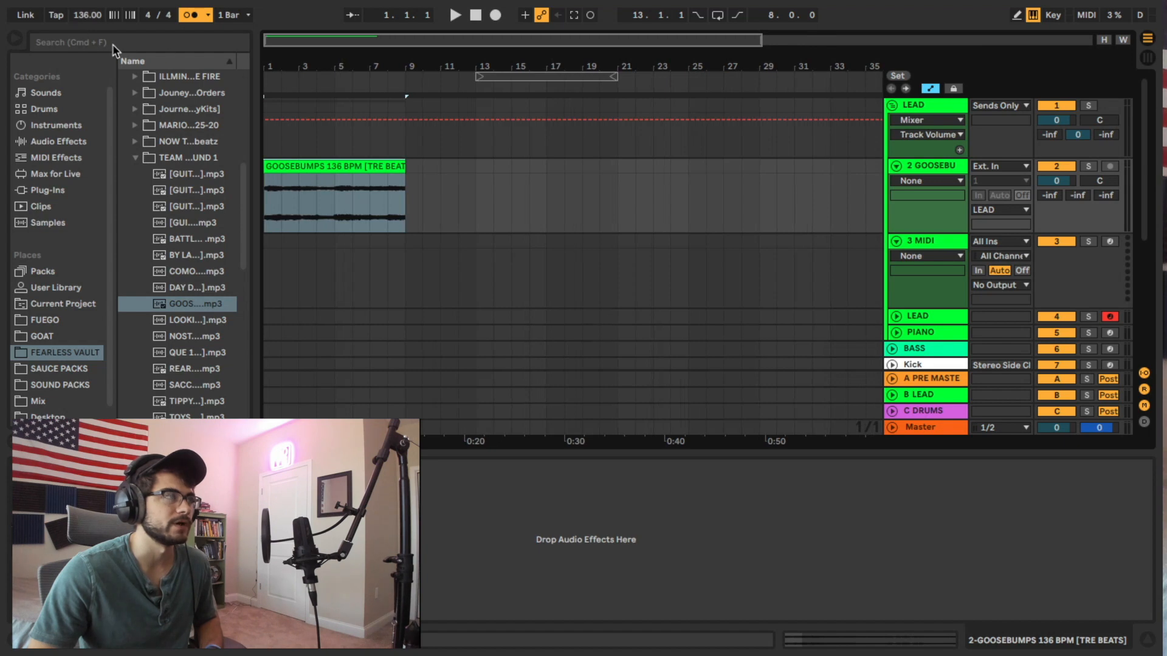
Step: Set the project tempo to 148 BPM, play the sample at that speed and open its clip
drag(91, 19, 91, 12)
key(space)
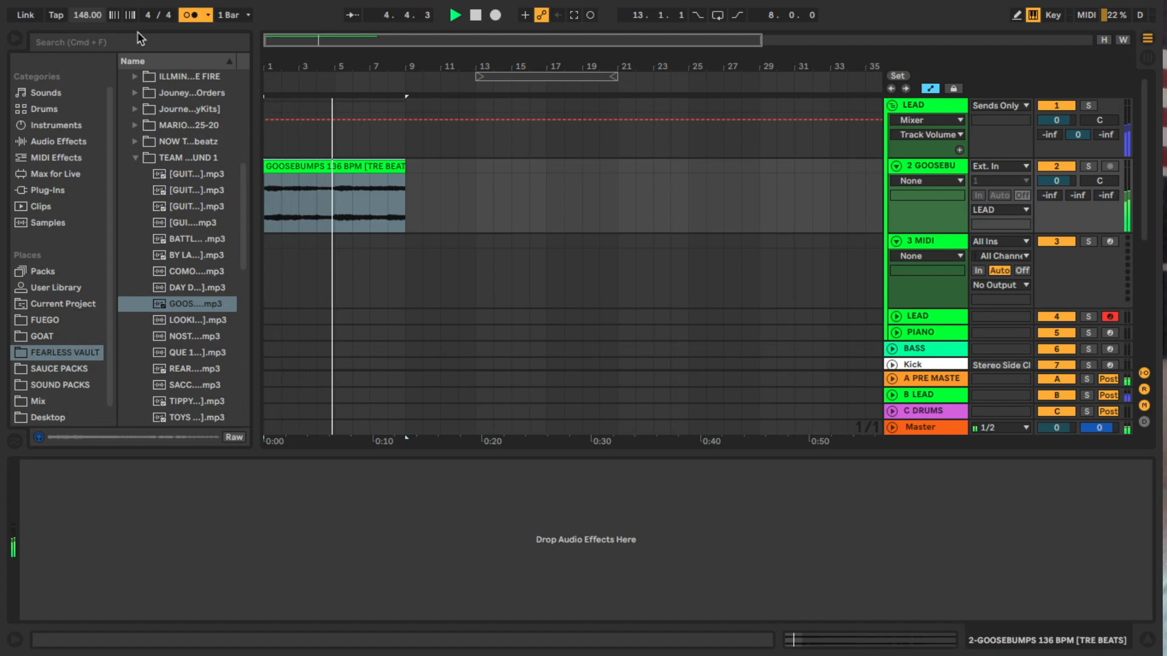
double_click(331, 167)
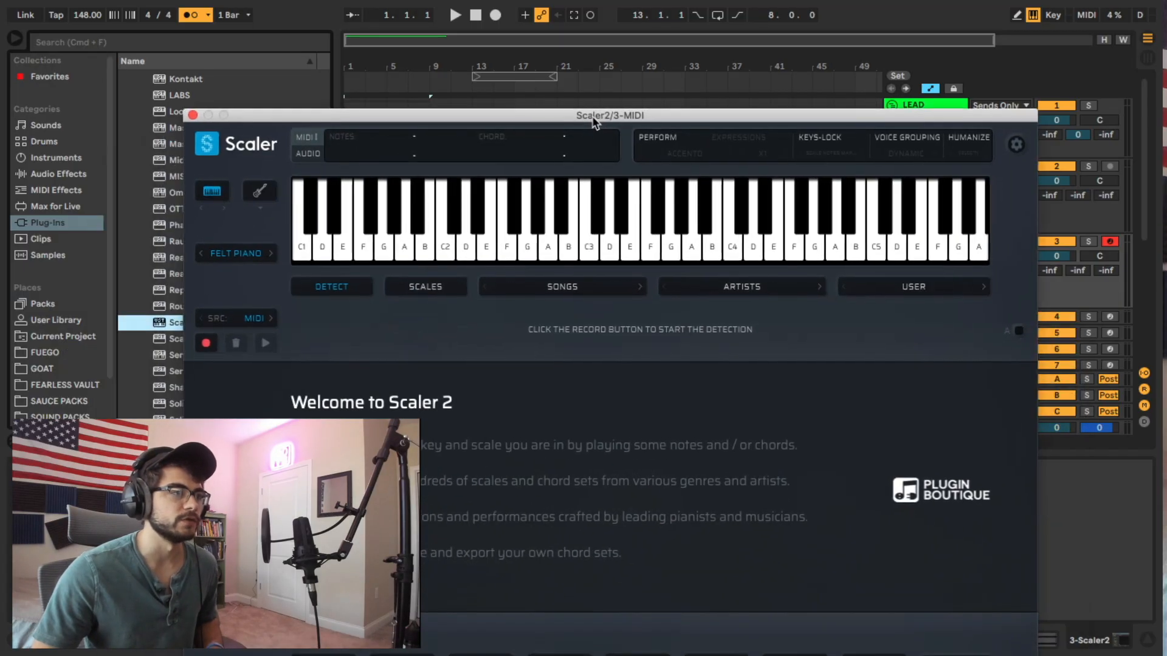
Step: Locate the GOOSEBUMPS clip's frozen WAV file and load it into Scaler 2 for key detection, replacing the current detection
drag(595, 123, 661, 242)
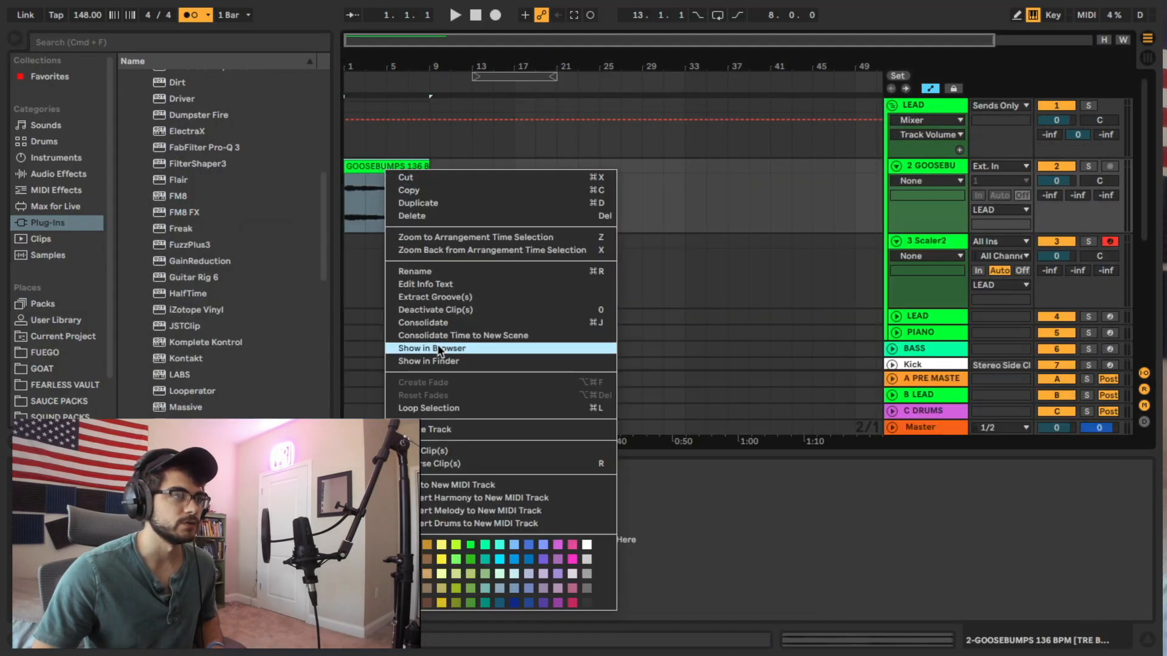
click(439, 350)
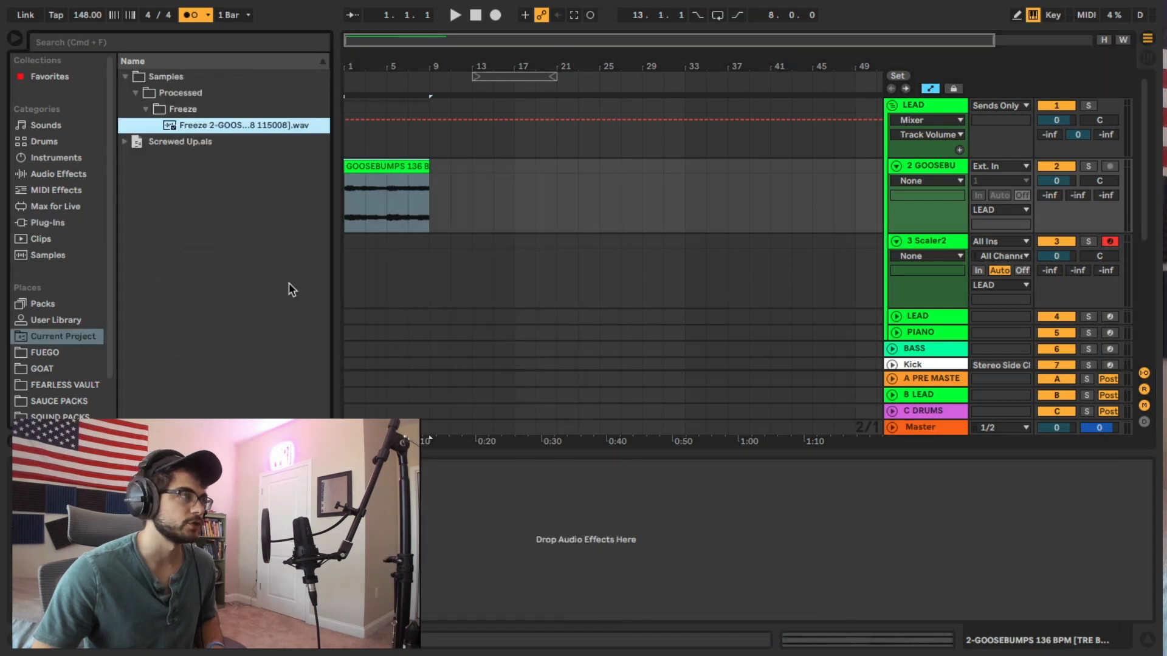
click(911, 253)
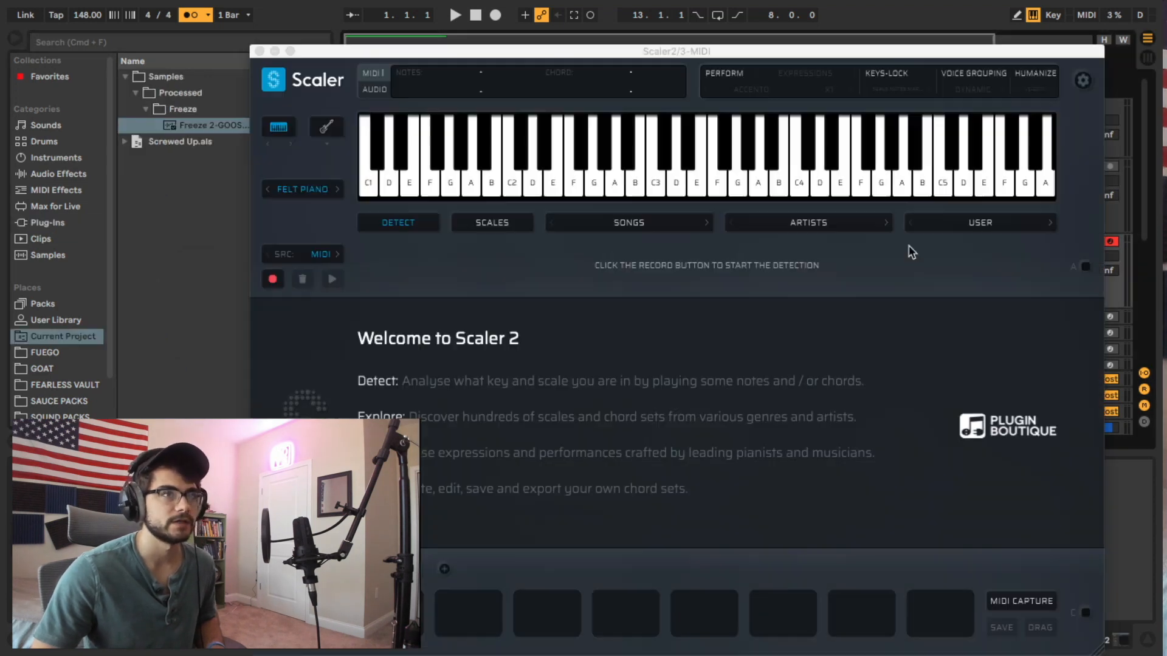
drag(360, 54, 463, 32)
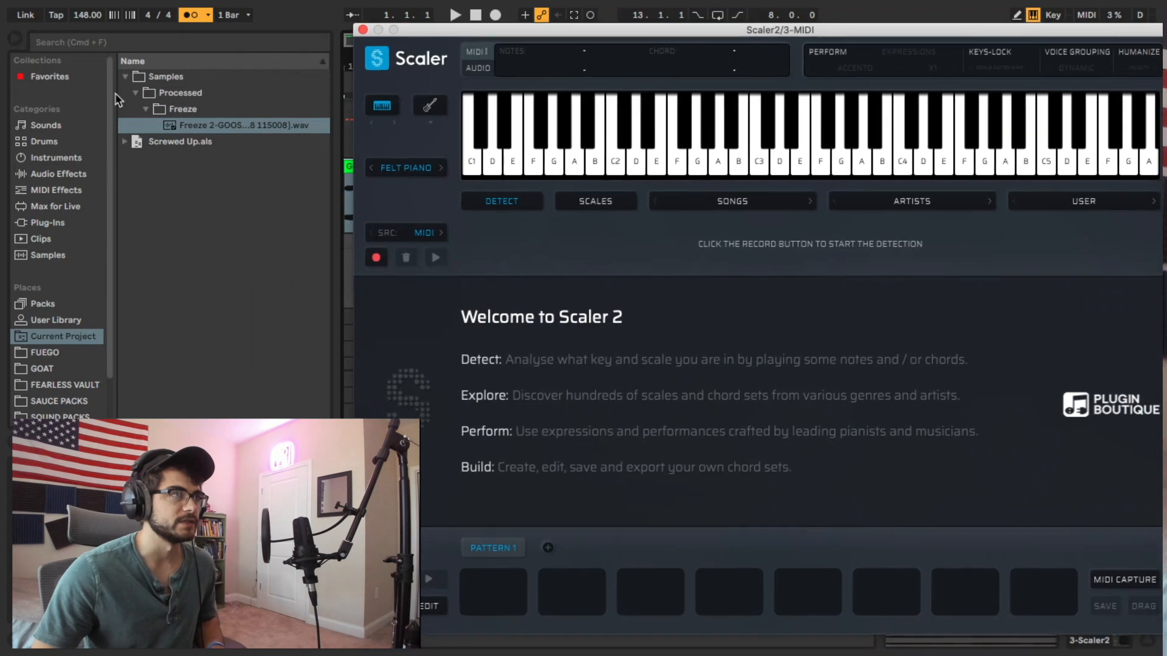
drag(213, 123, 646, 390)
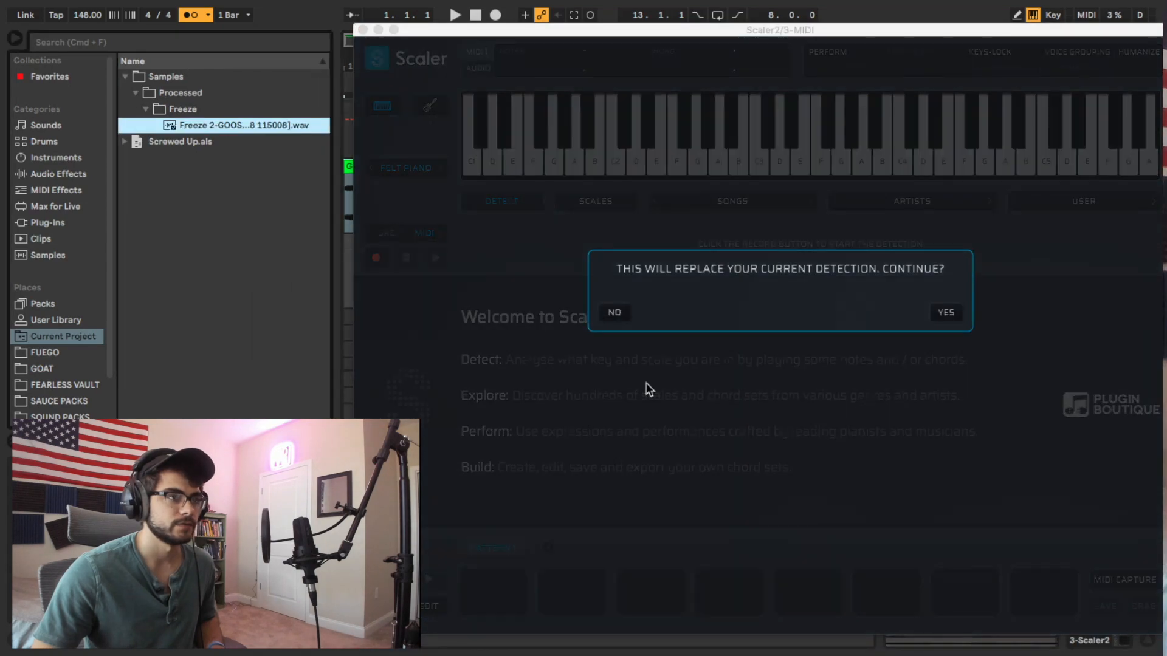
click(946, 313)
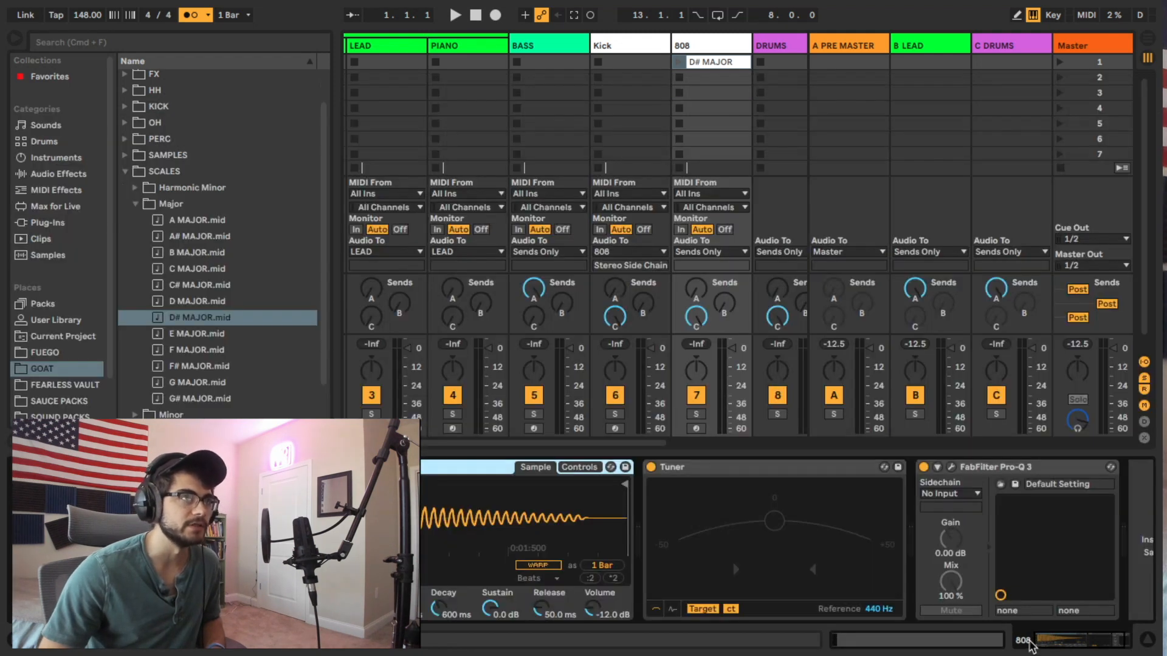
Step: Return to the GOOSEBUMPS track in the arrangement and insert a new MIDI track below it
drag(658, 444, 602, 439)
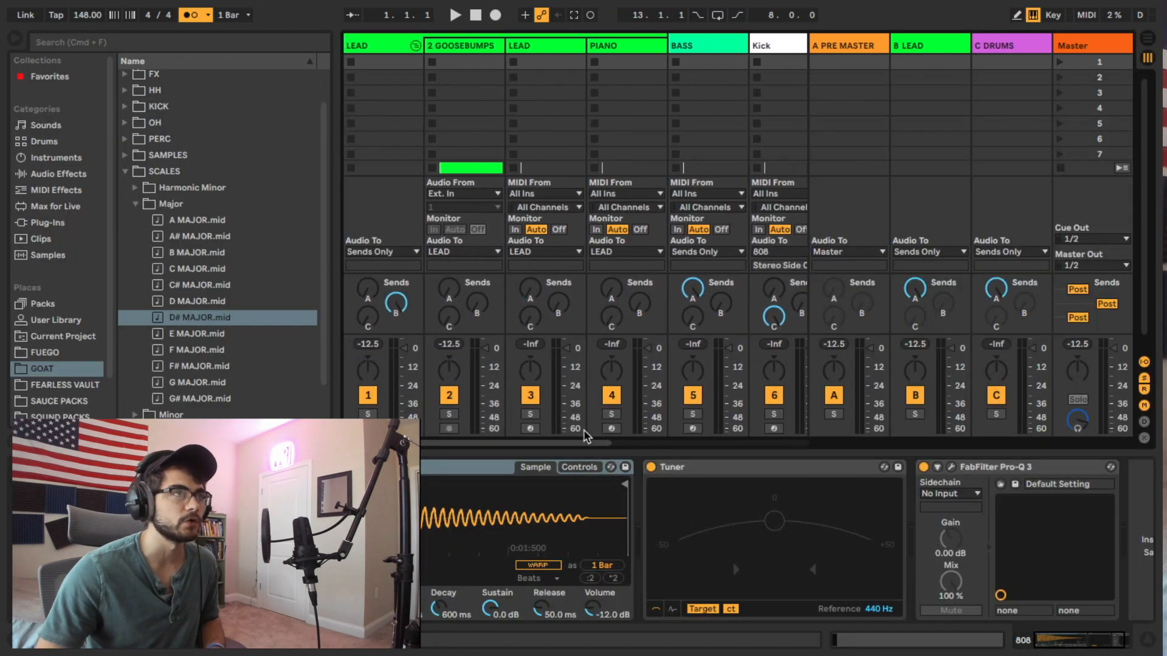
click(462, 47)
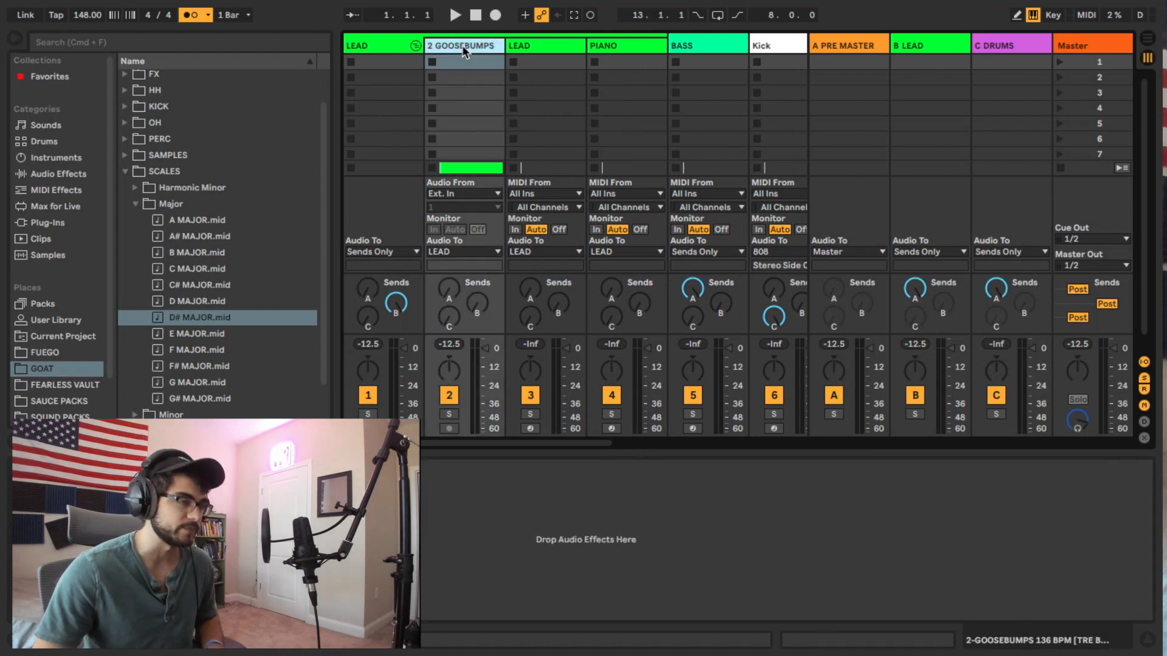
key(Tab)
key(super+shift+t)
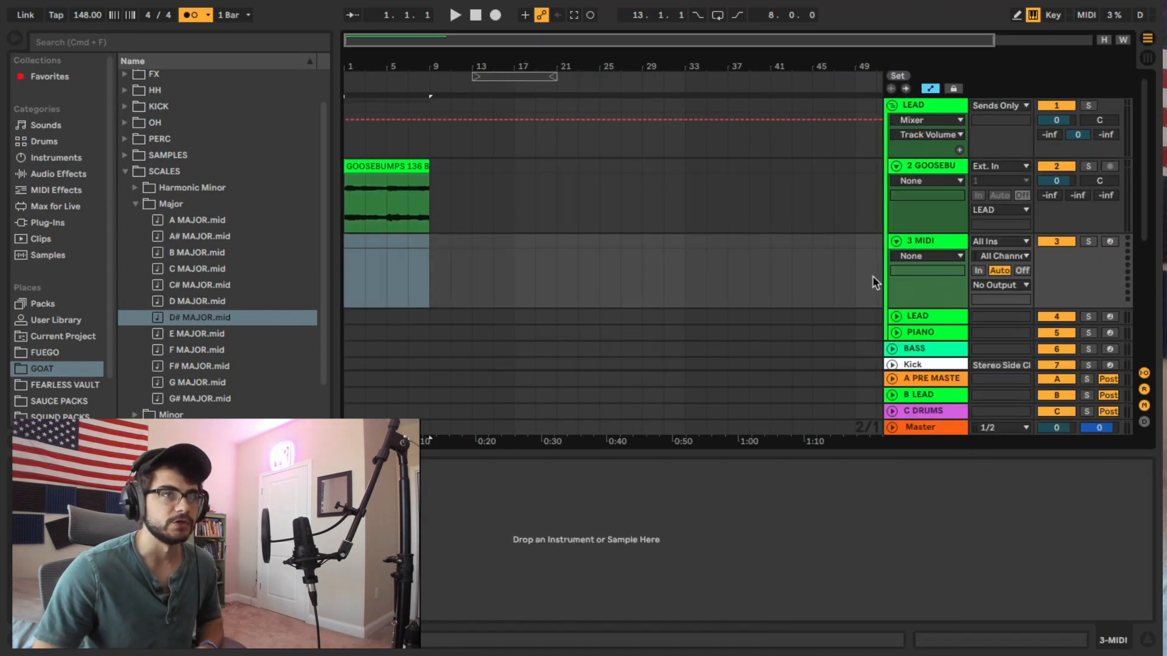
Step: Load the GOOSEBUMPS clip into the new MIDI track as a sampler instrument, and deactivate and fold the original audio track
click(390, 167)
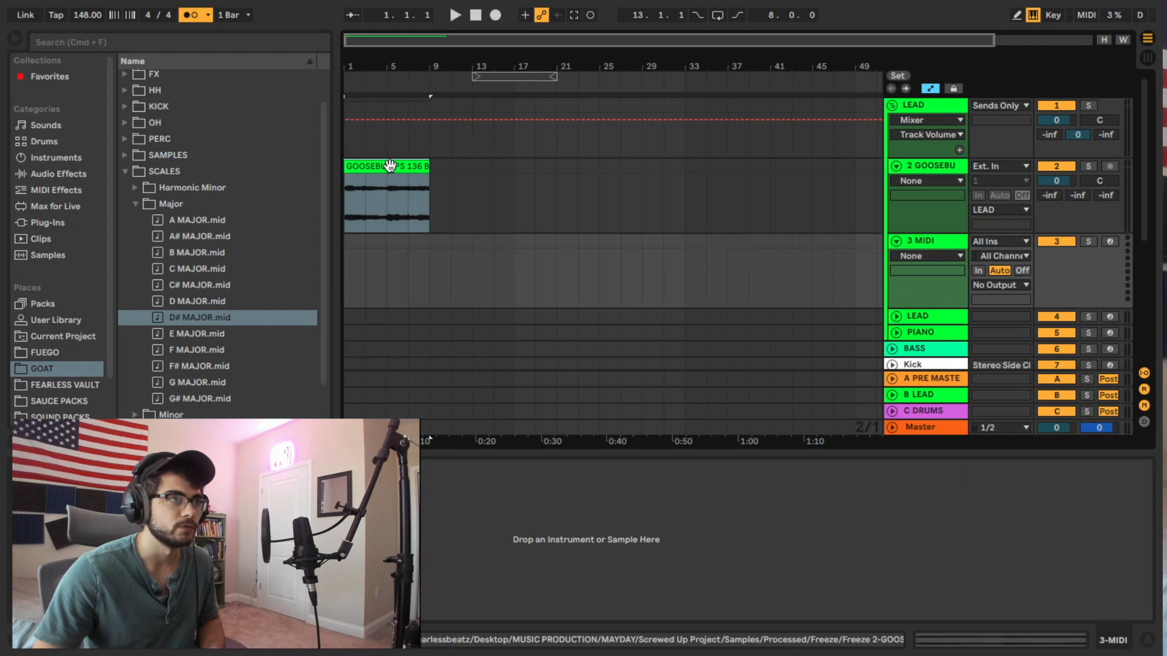
drag(389, 167, 438, 540)
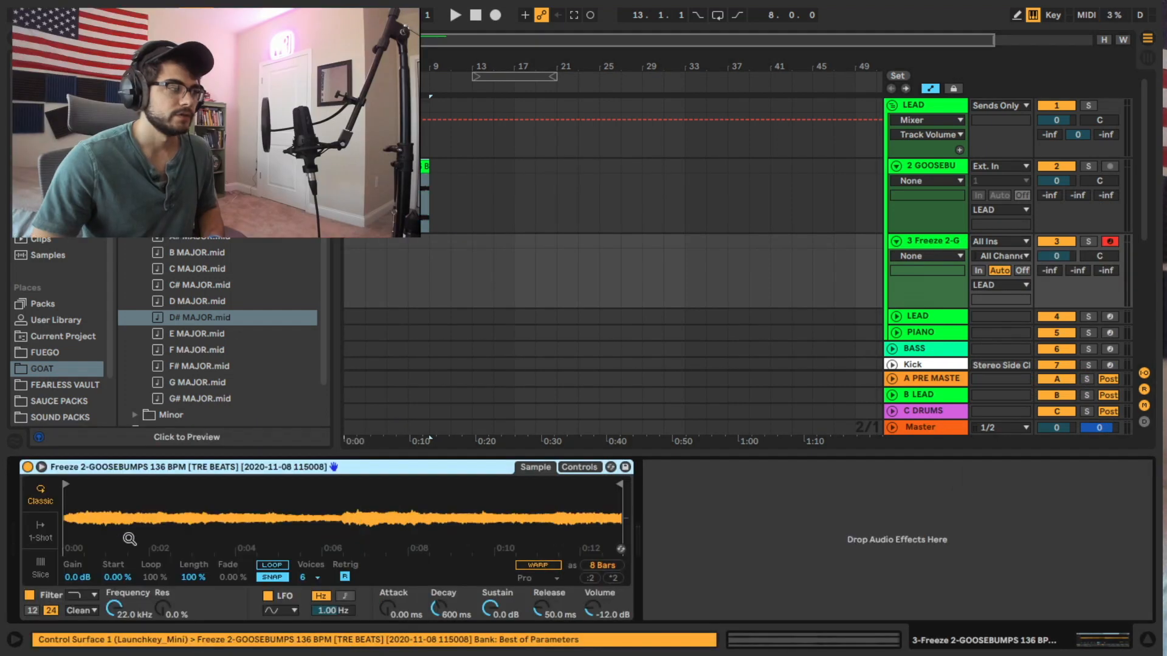
click(1055, 166)
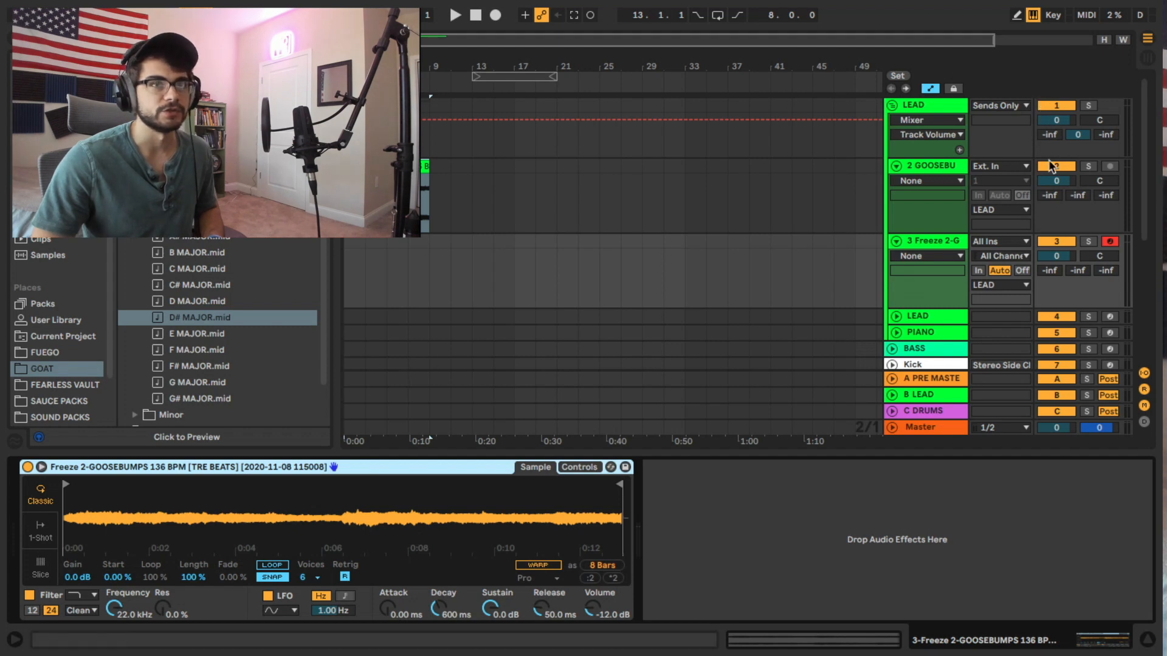
click(897, 166)
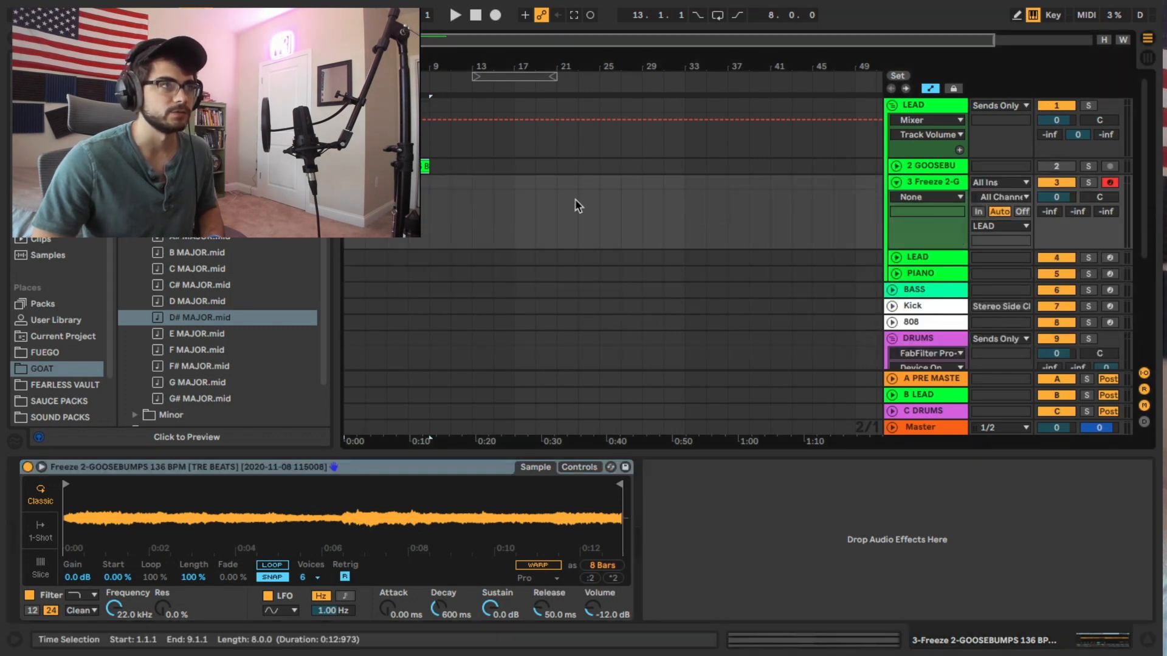
Step: Switch the sampler to Slice mode by transients and set the slice sensitivity to 66%
click(273, 577)
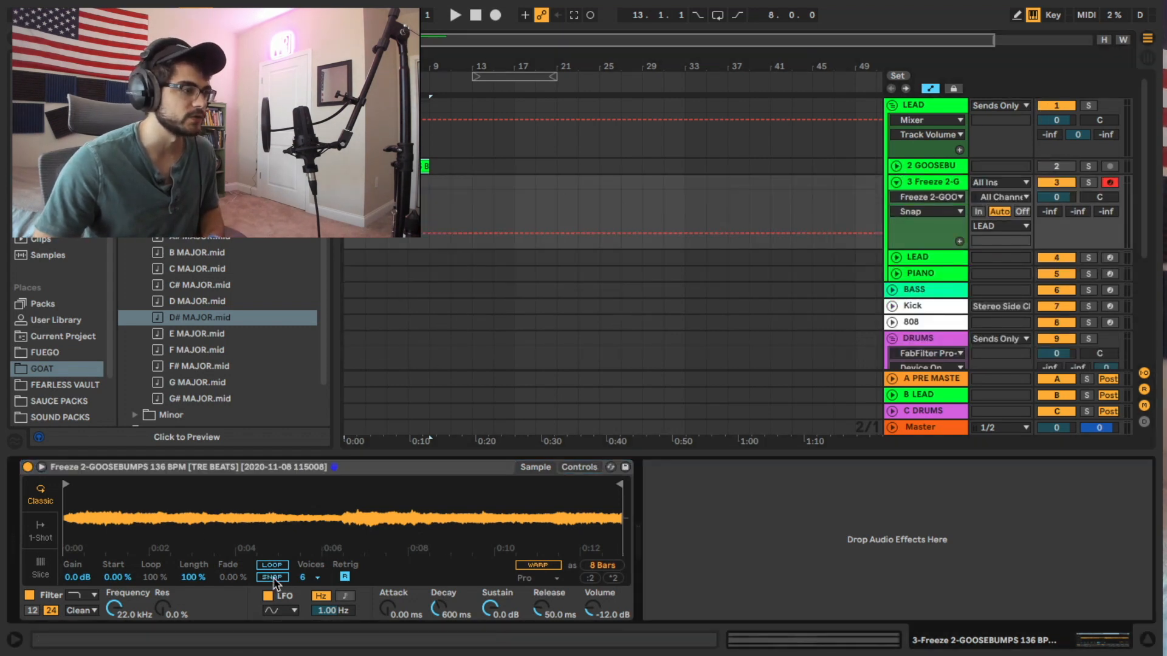
click(41, 568)
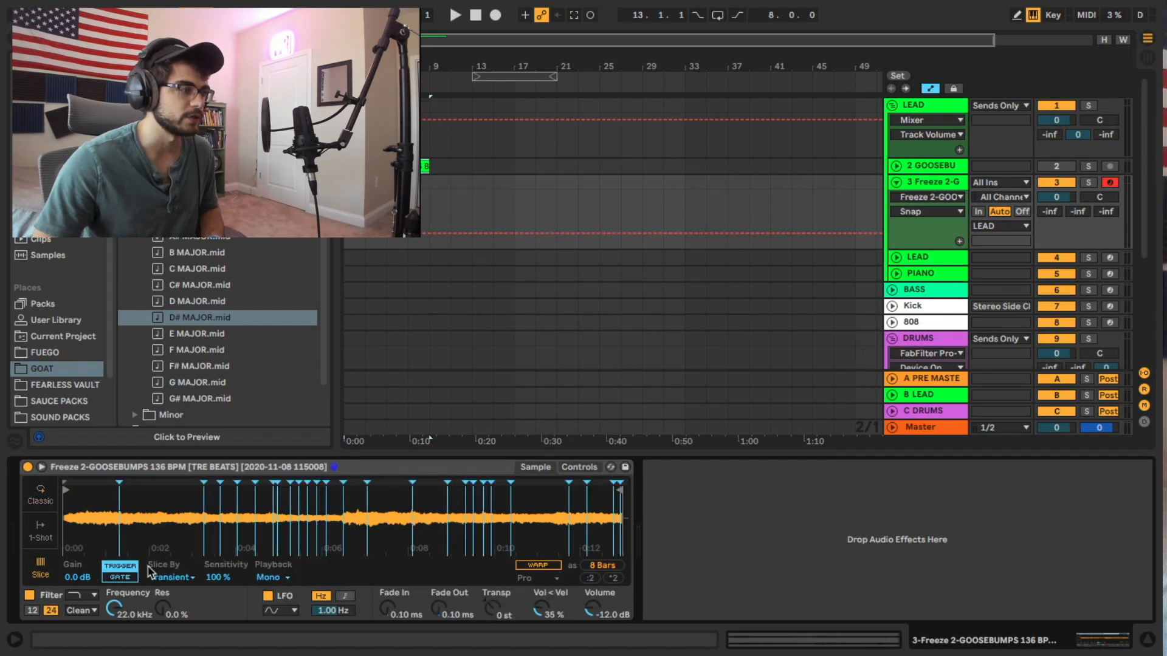
drag(220, 583, 220, 609)
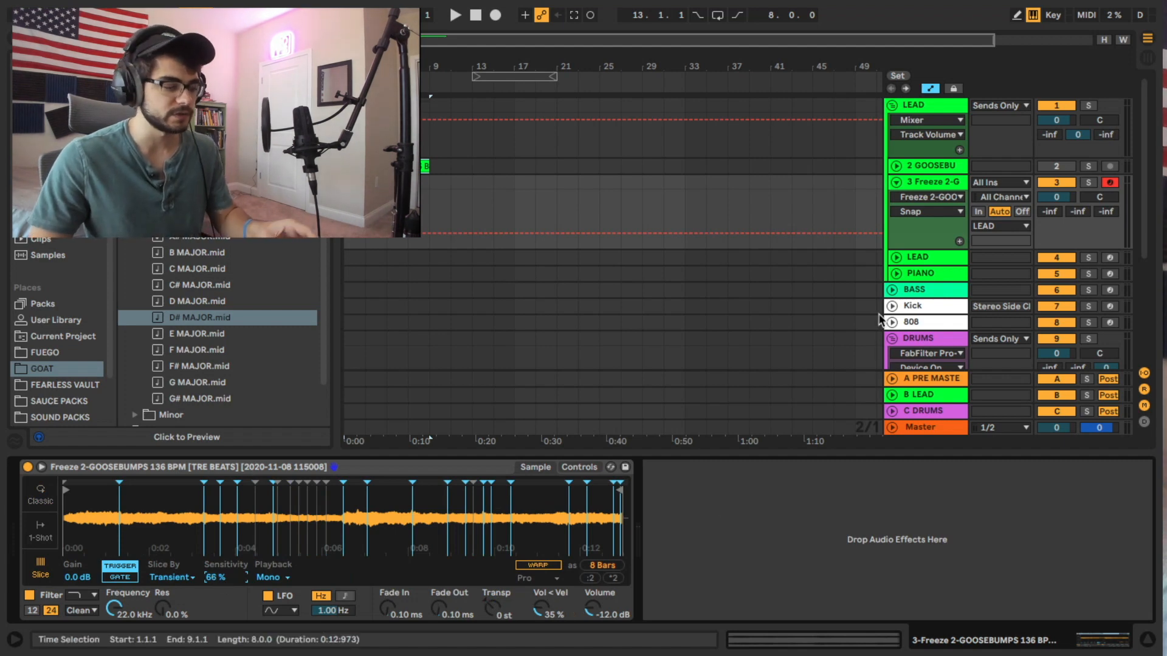
Step: Audition the individual sample slices by playing their notes repeatedly
key(a)
key(a)
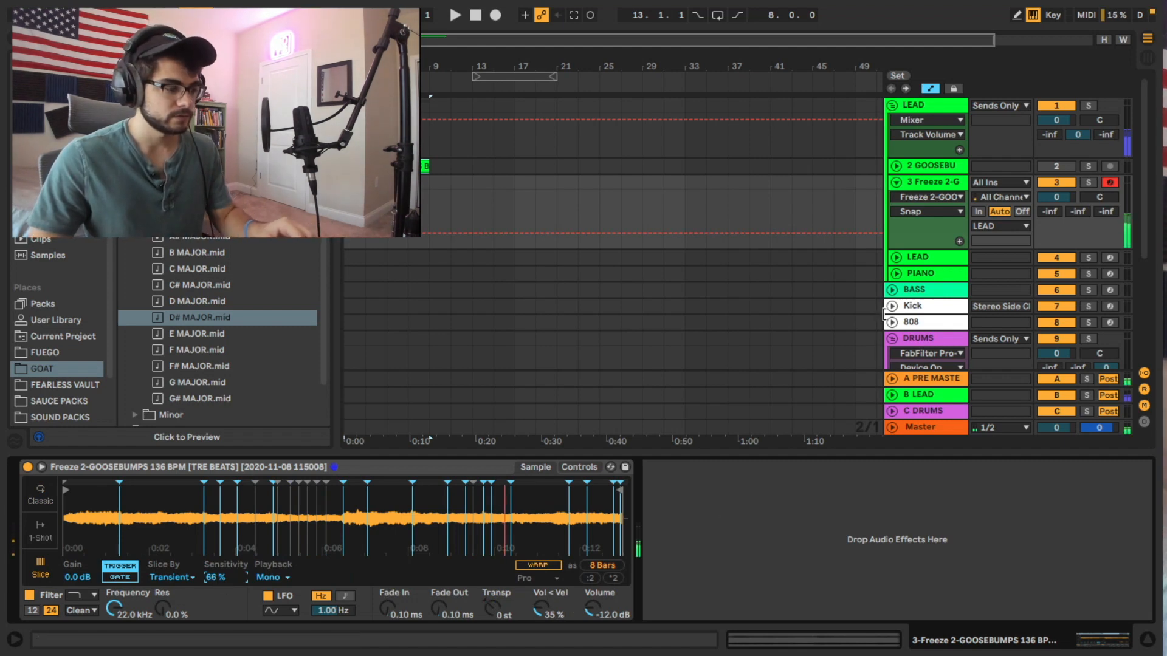
key(a)
key(w)
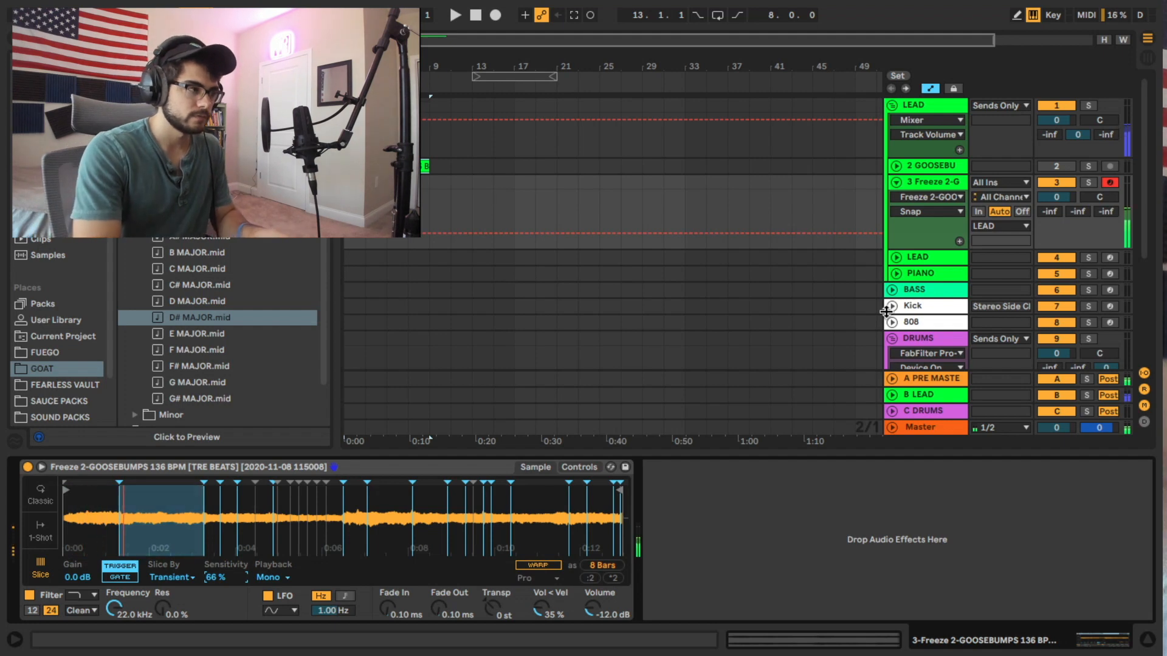
key(w)
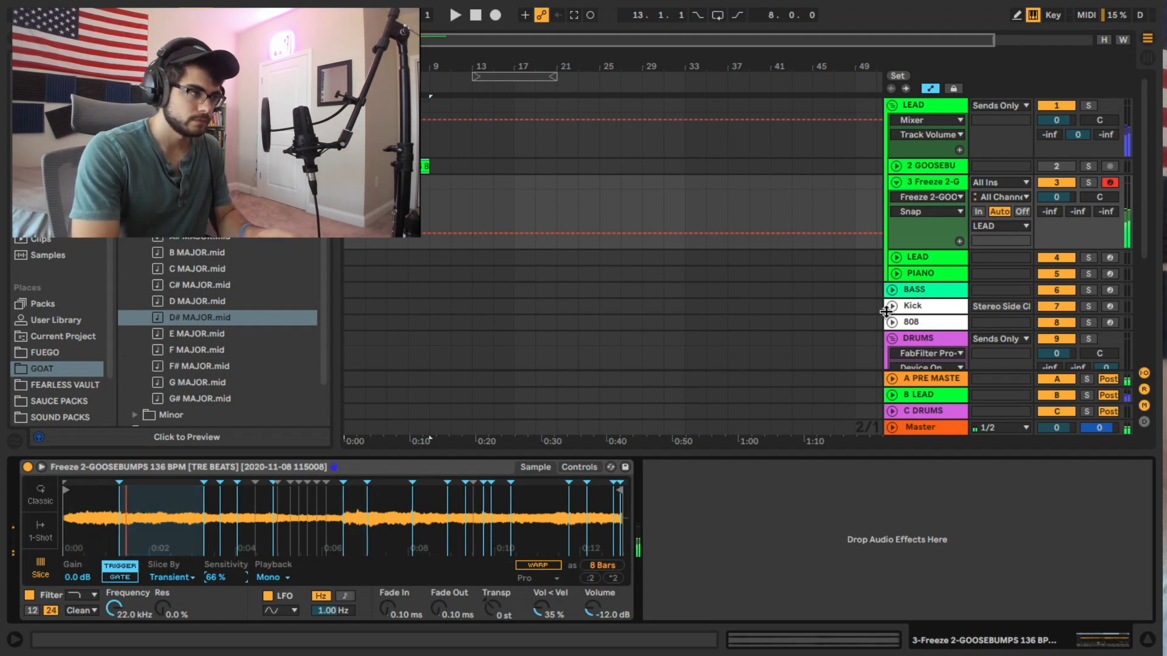
key(w)
Step: Perform a chop pattern with the sample slices during playback and capture it as an eight-bar MIDI clip
key(space)
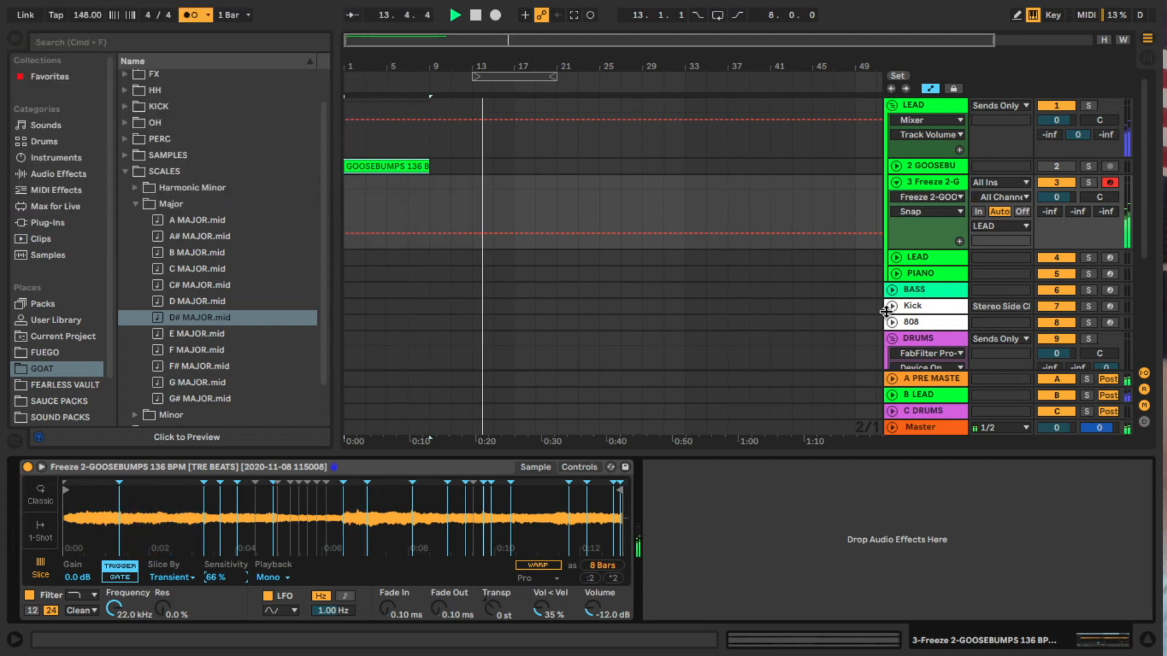
key(d)
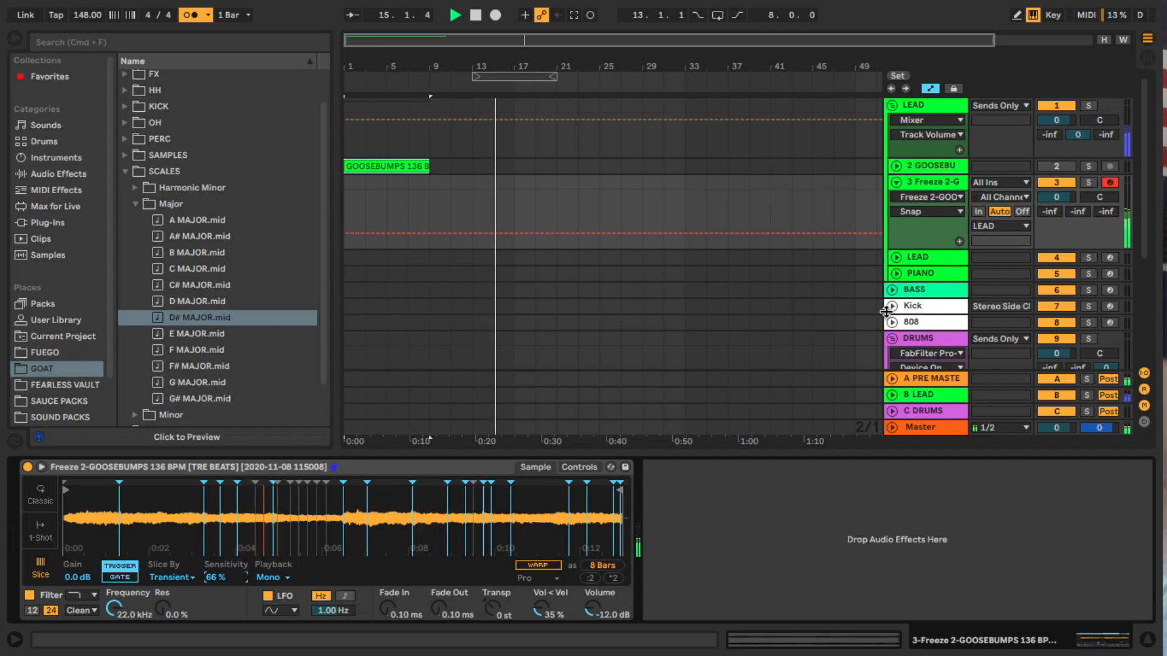
key(y)
key(y)
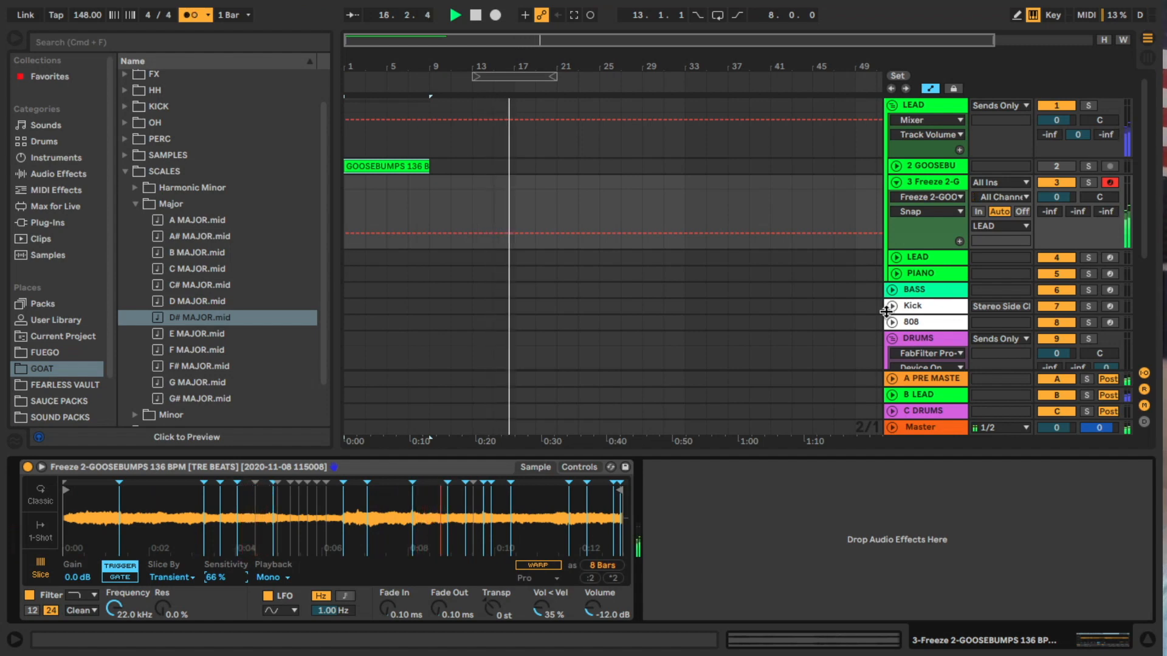
key(d)
key(g)
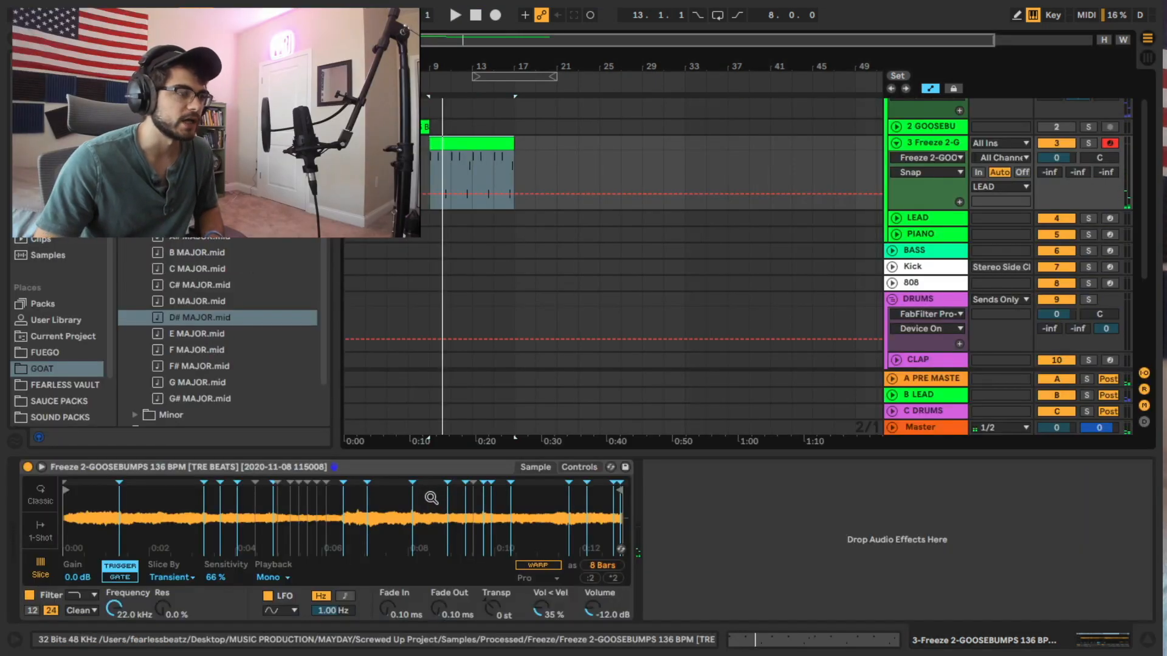
Step: Play the chop pattern and move the slice marker just before 0:09 to about 0:09.3 in the sample waveform
drag(432, 496, 516, 568)
drag(449, 507, 503, 522)
key(space)
key(space)
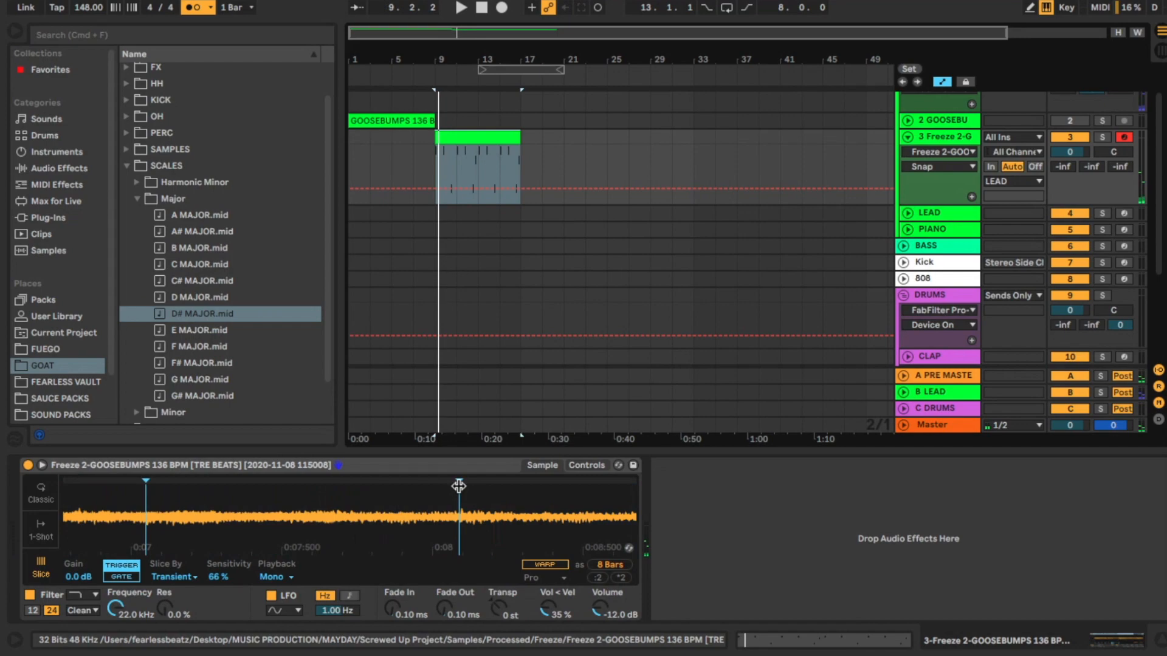
drag(555, 524, 311, 527)
key(space)
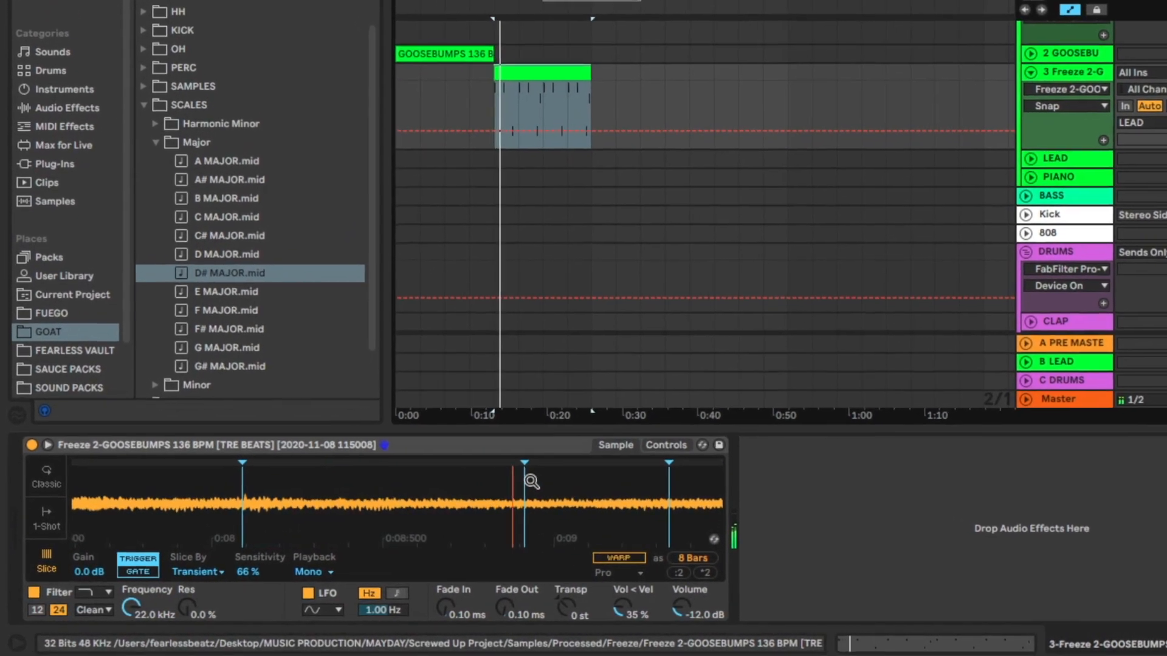
key(space)
drag(497, 472, 643, 501)
key(space)
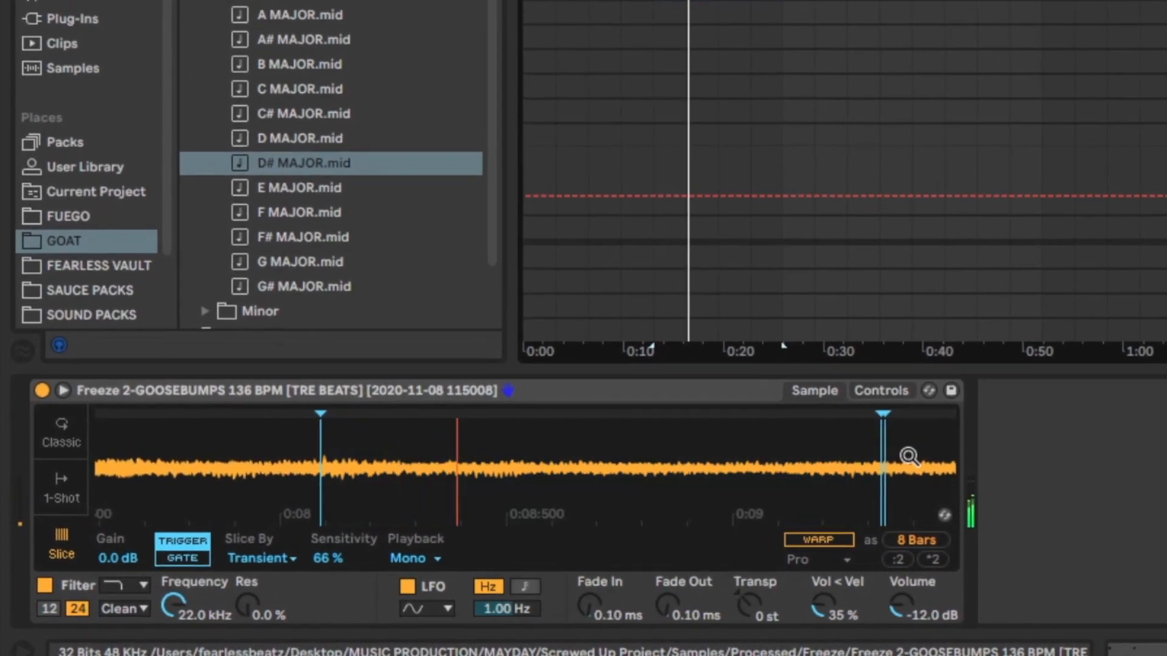
Step: Fine-tune the two adjacent slice markers near 0:09.3 by nudging them slightly later and further apart
drag(818, 471, 818, 441)
drag(935, 451, 849, 474)
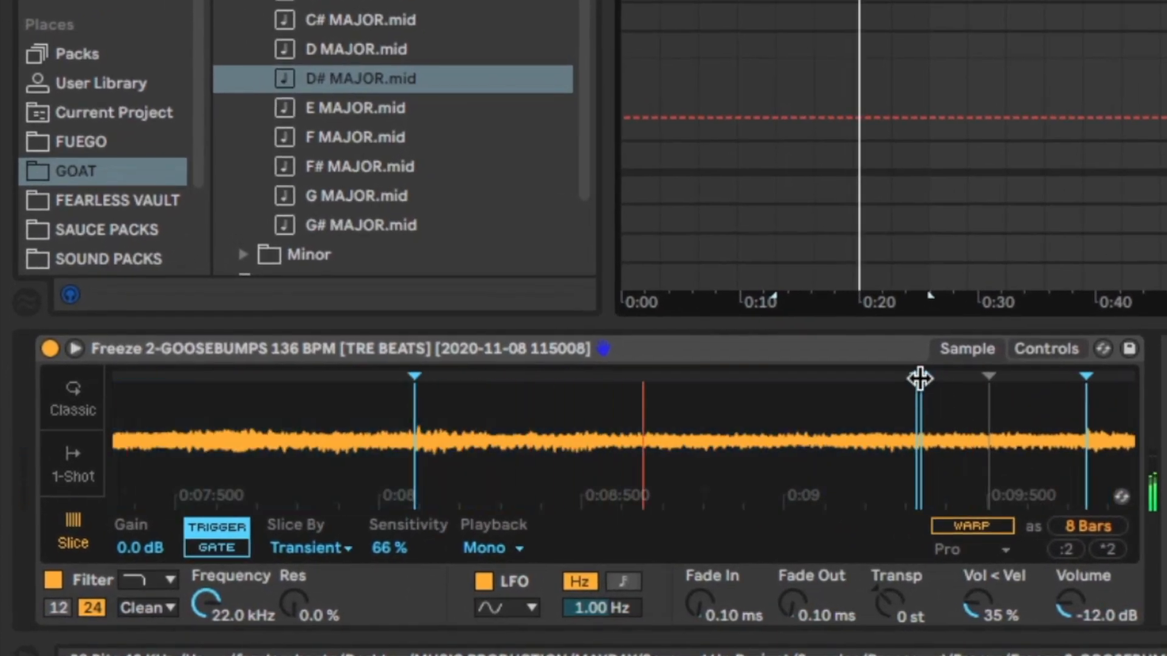
mouse_move(921, 378)
mouse_down()
mouse_move(937, 379)
mouse_move(920, 377)
mouse_up()
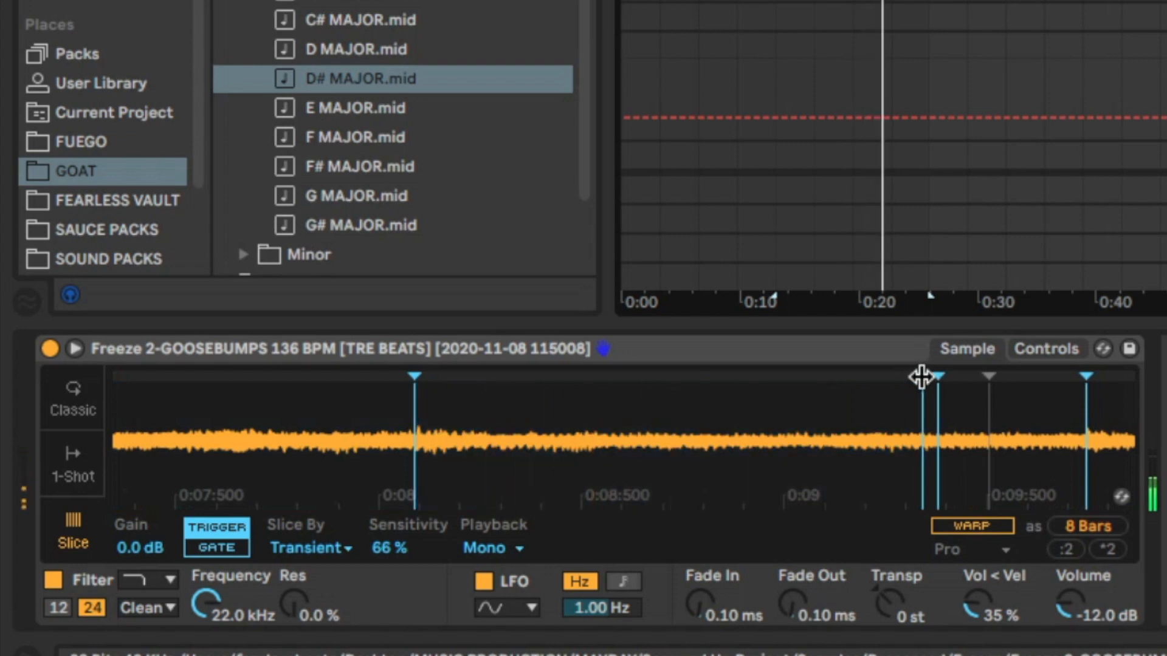
drag(786, 393, 1148, 342)
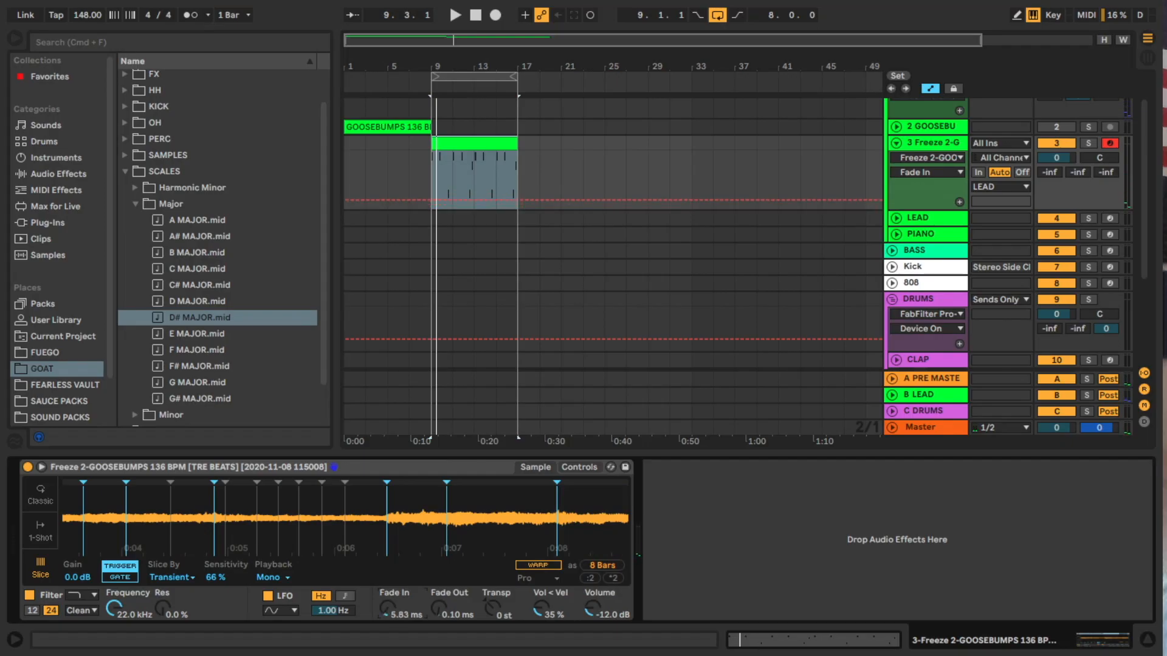
Step: Set the sliced sample's fade in to 17.6 ms, fade out to 10.6 ms and velocity-to-volume amount to 48 %
key(space)
drag(387, 608, 436, 607)
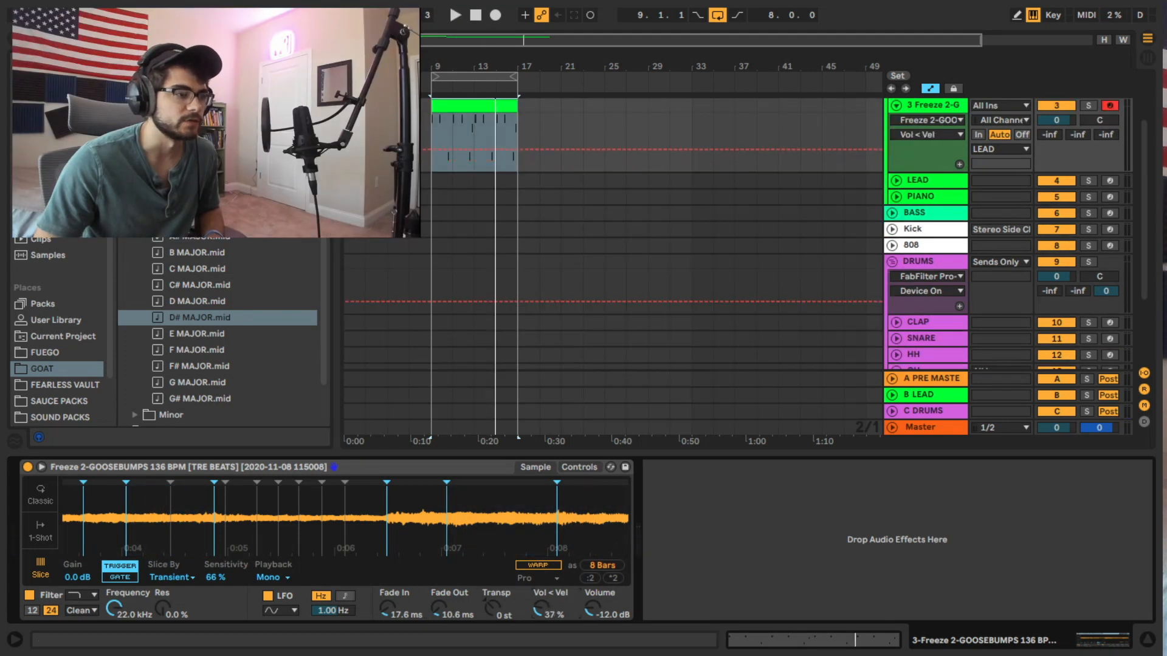
key(space)
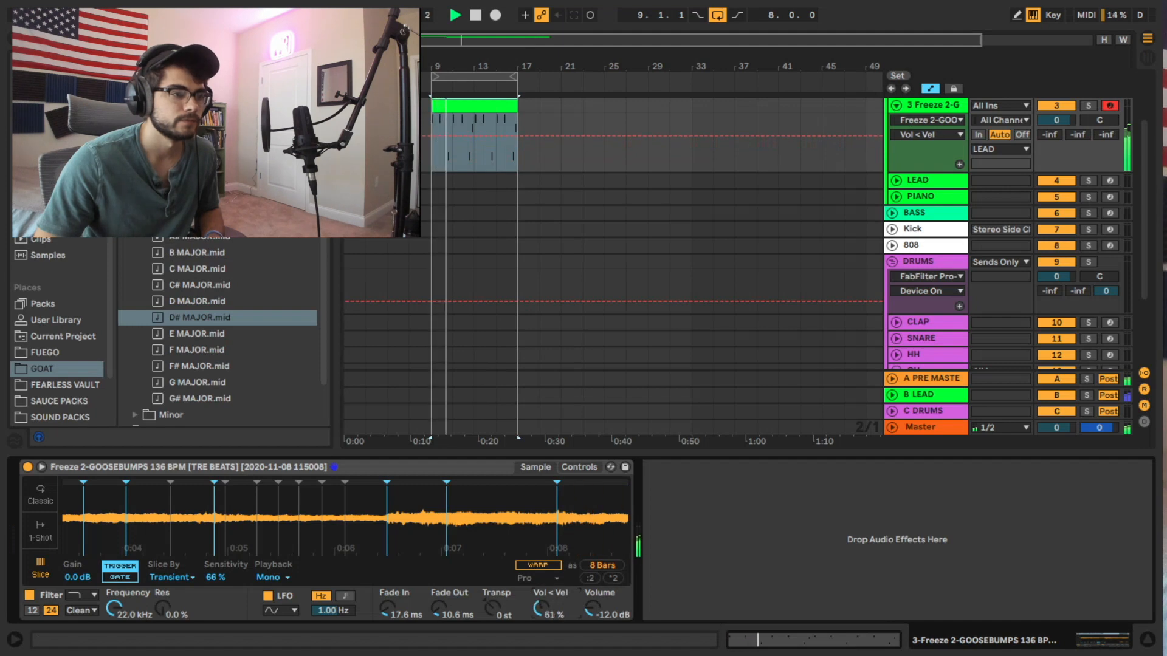
drag(540, 609, 540, 612)
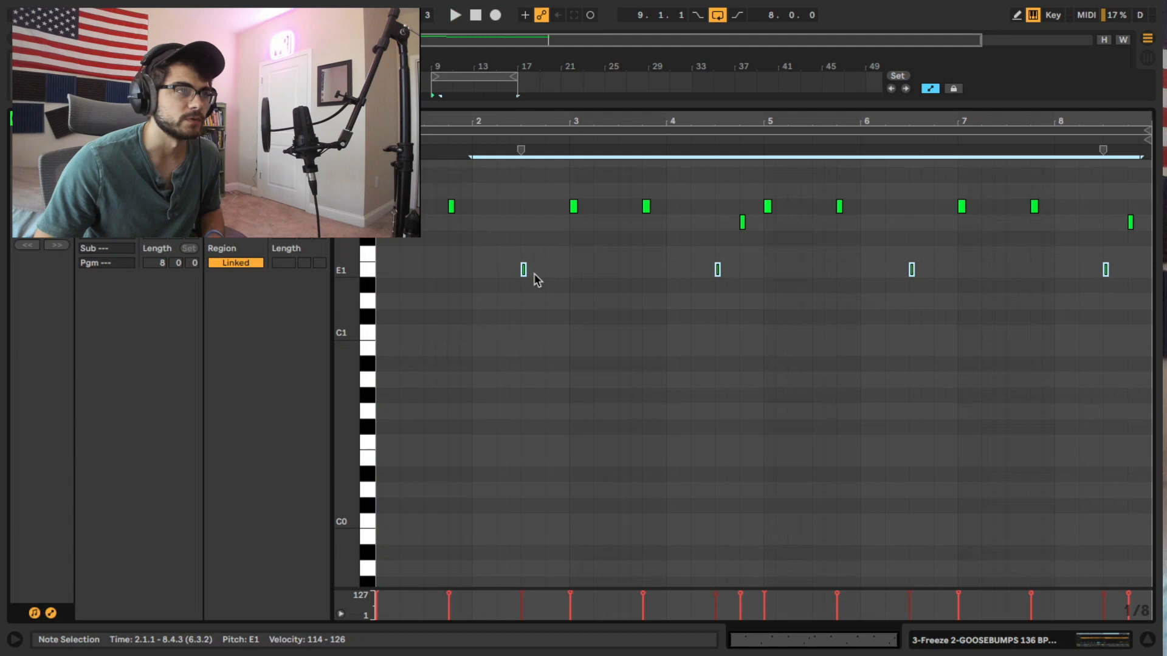
Step: Lower the four E1 notes' velocities to 94–104 and replace the closing notes of bar 8 with a single C1 note
scroll(541, 316, up, 2)
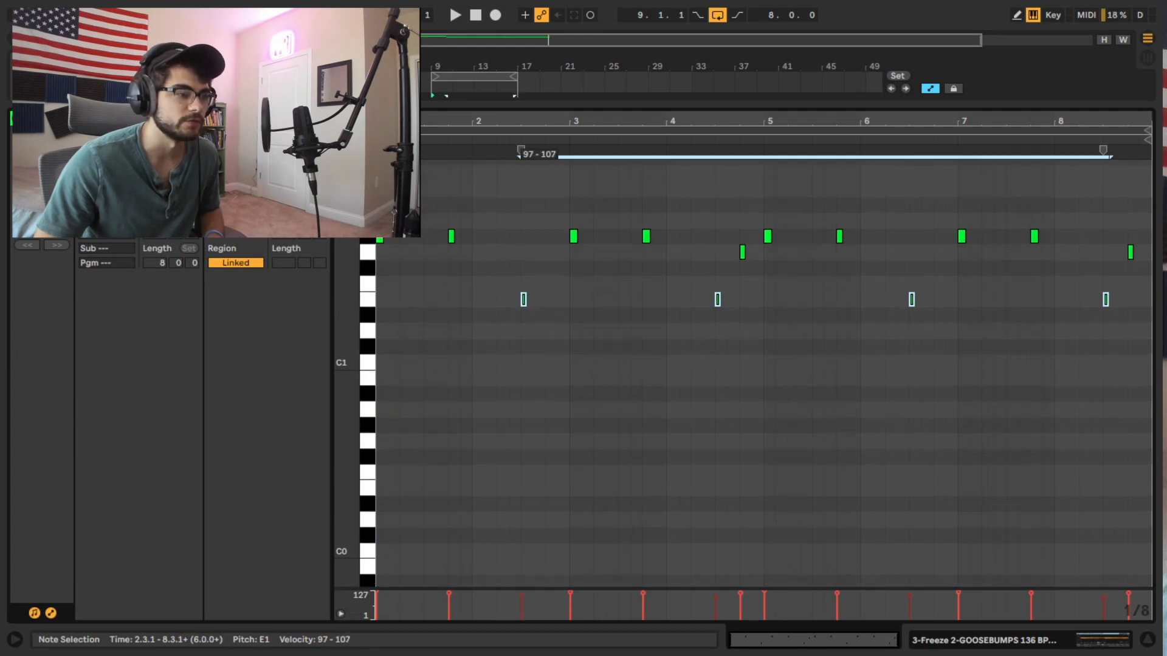
key(space)
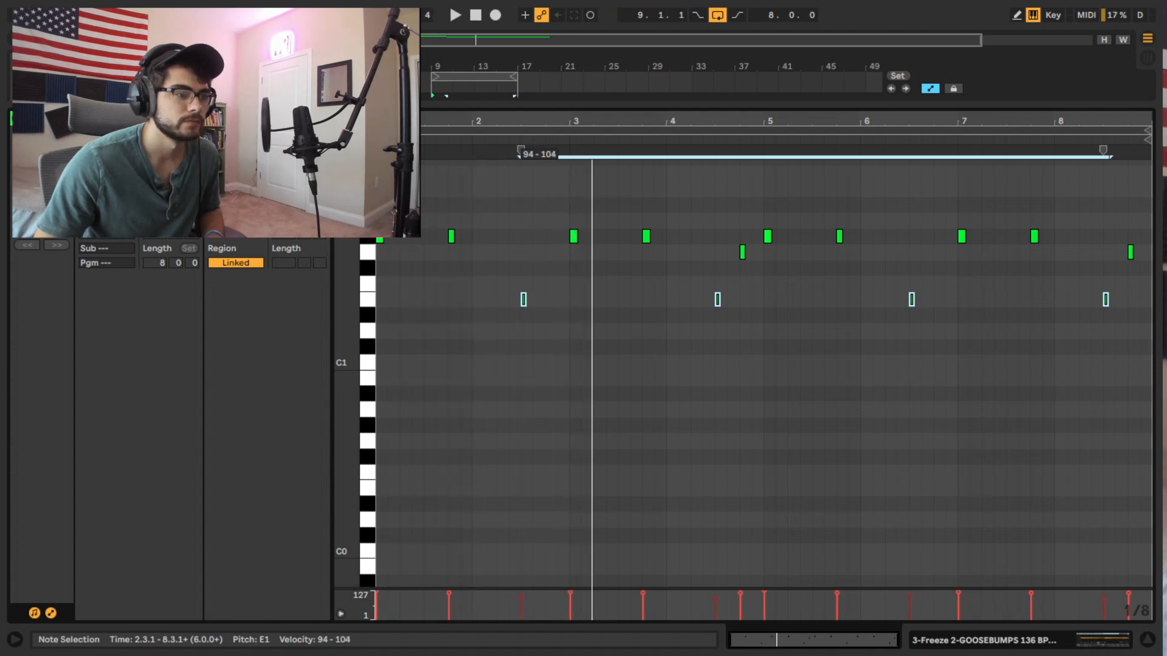
drag(1113, 241, 1160, 268)
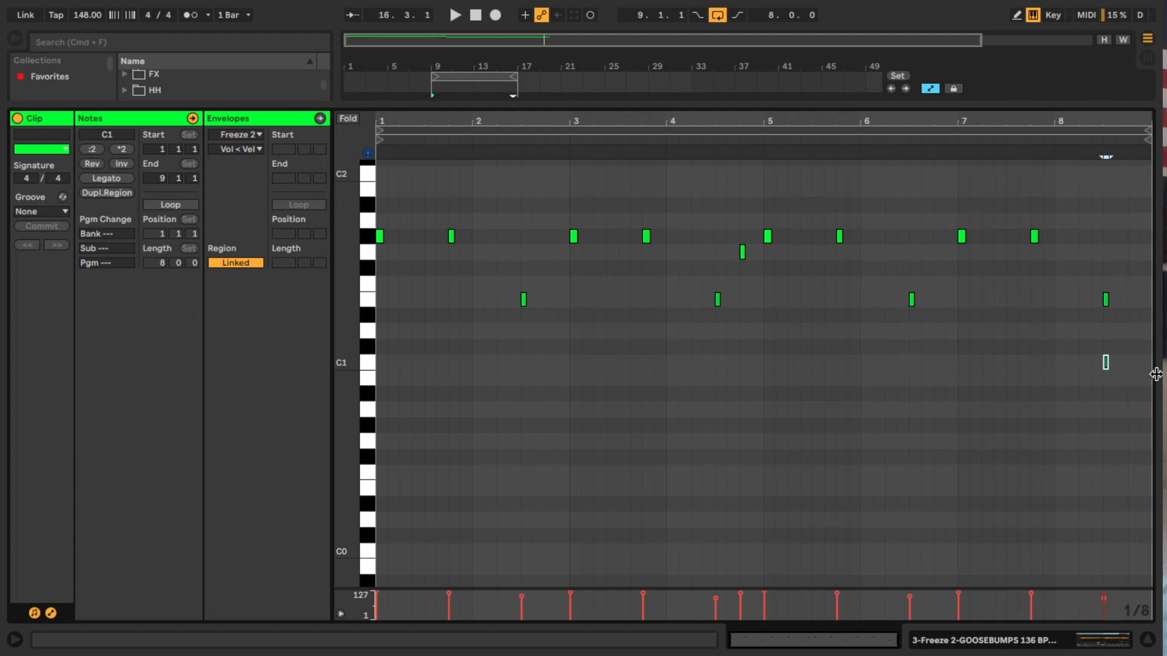
drag(1069, 280, 1160, 315)
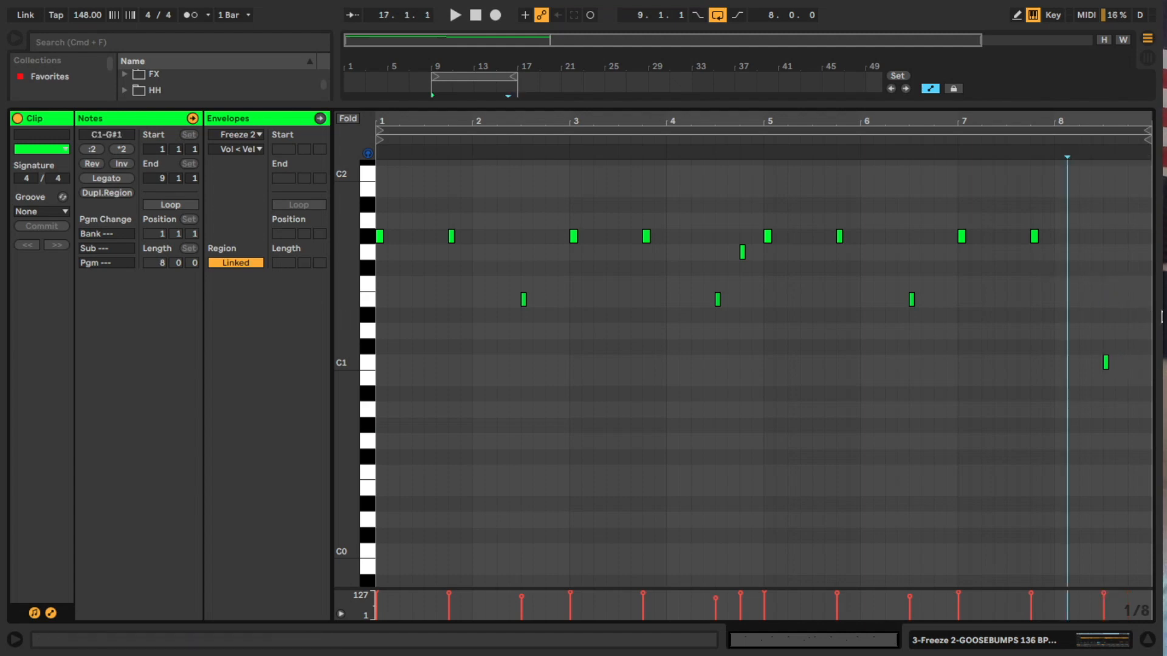
key(space)
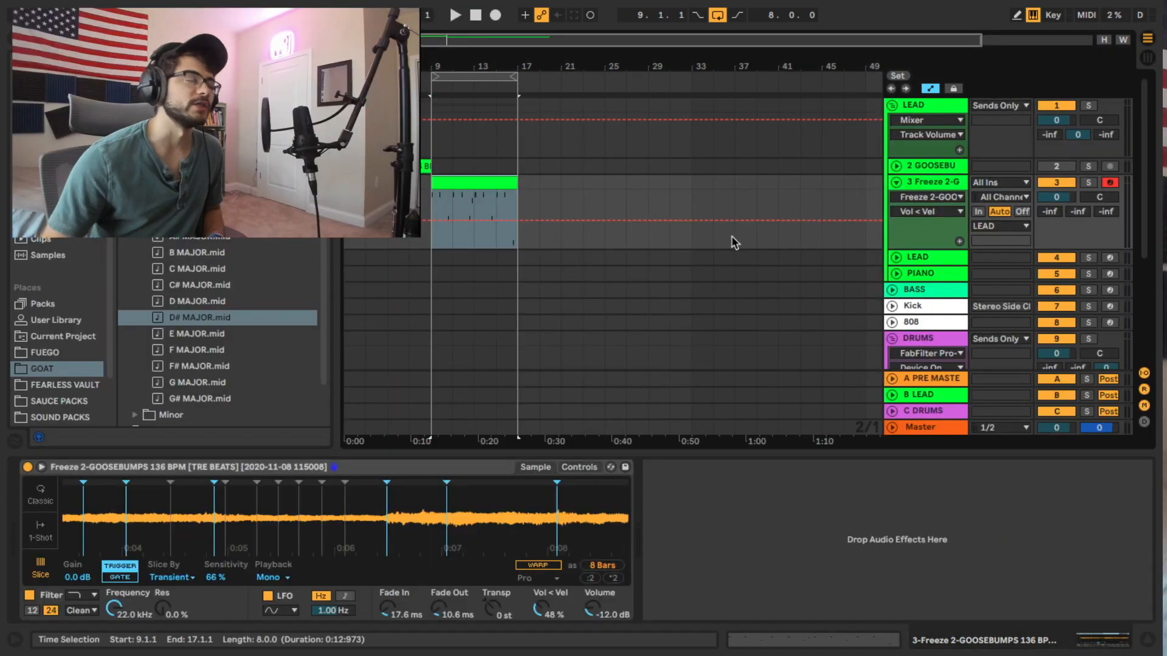
Step: Add FabFilter Pro-Q 3 to the sample track with a 30 dB/oct low cut at about 264 Hz
click(915, 183)
key(ctrl+f)
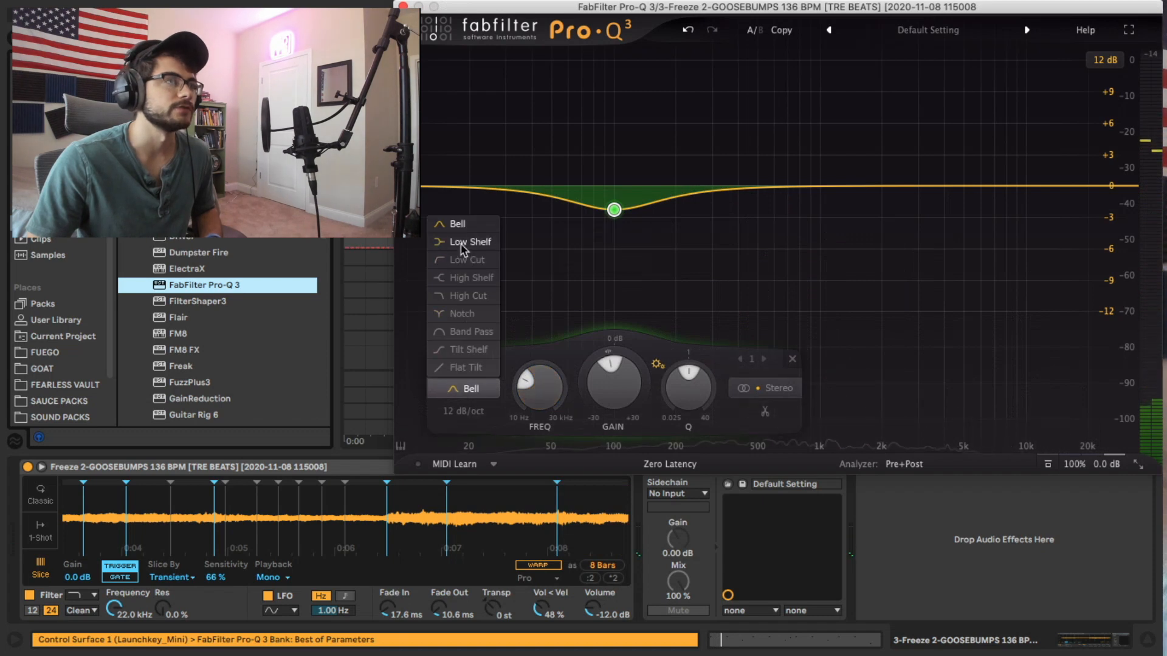
click(457, 260)
click(464, 412)
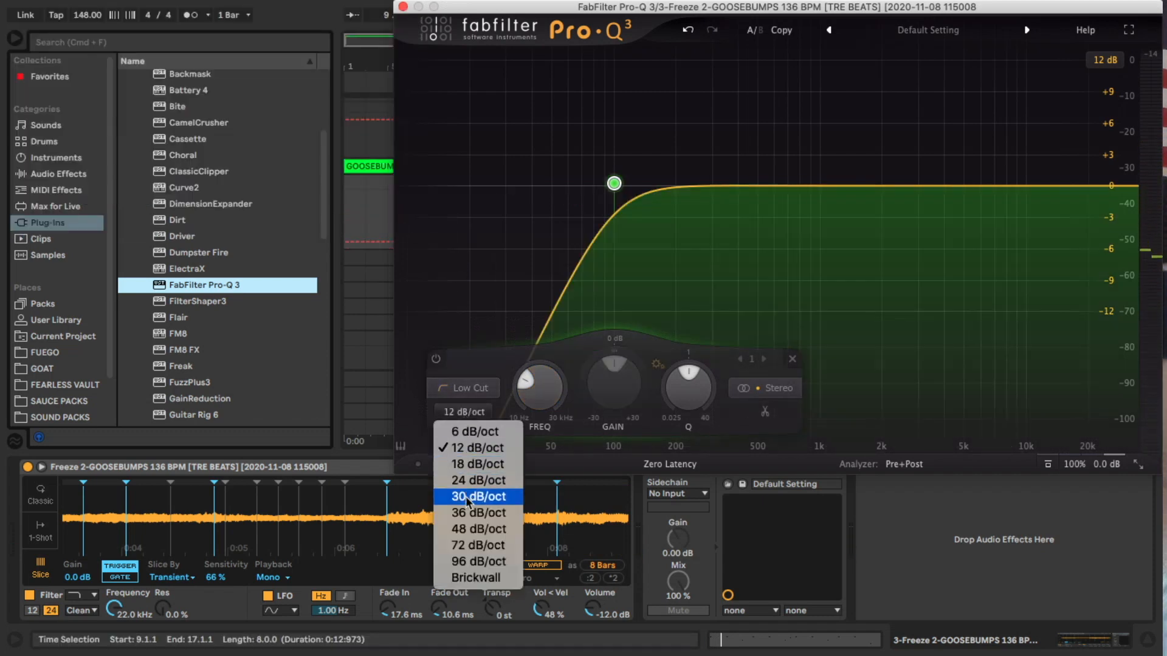
key(Return)
drag(613, 183, 699, 188)
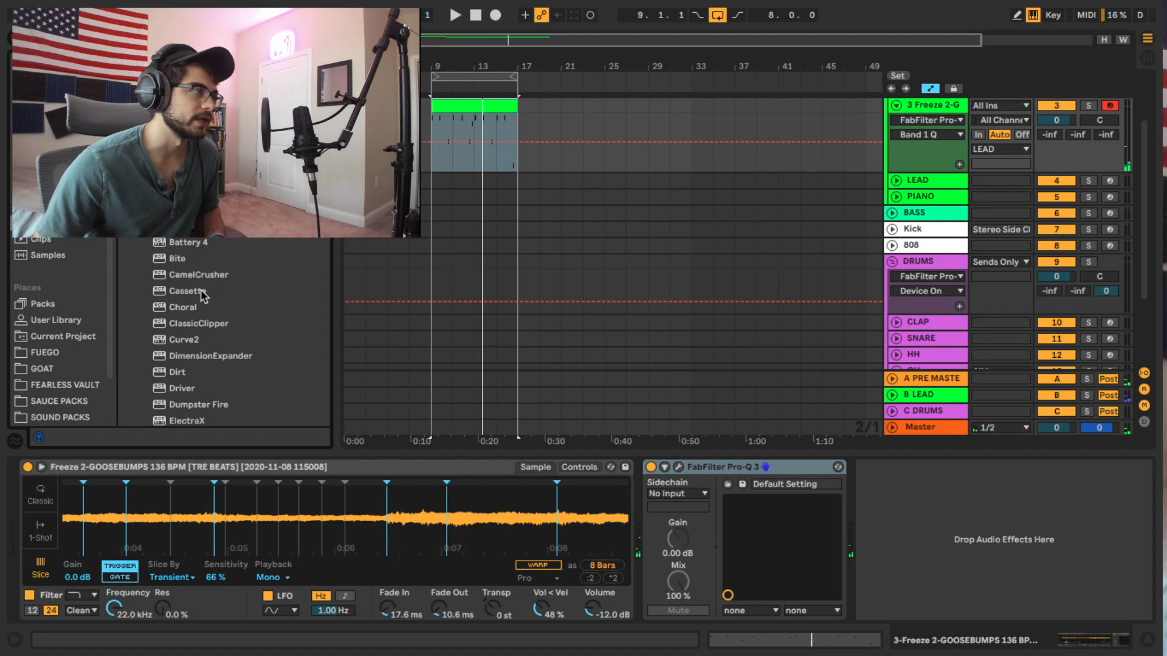
Step: Insert the Cassette effect ahead of FabFilter Pro-Q 3 on the sample track and check its interface during playback
click(200, 291)
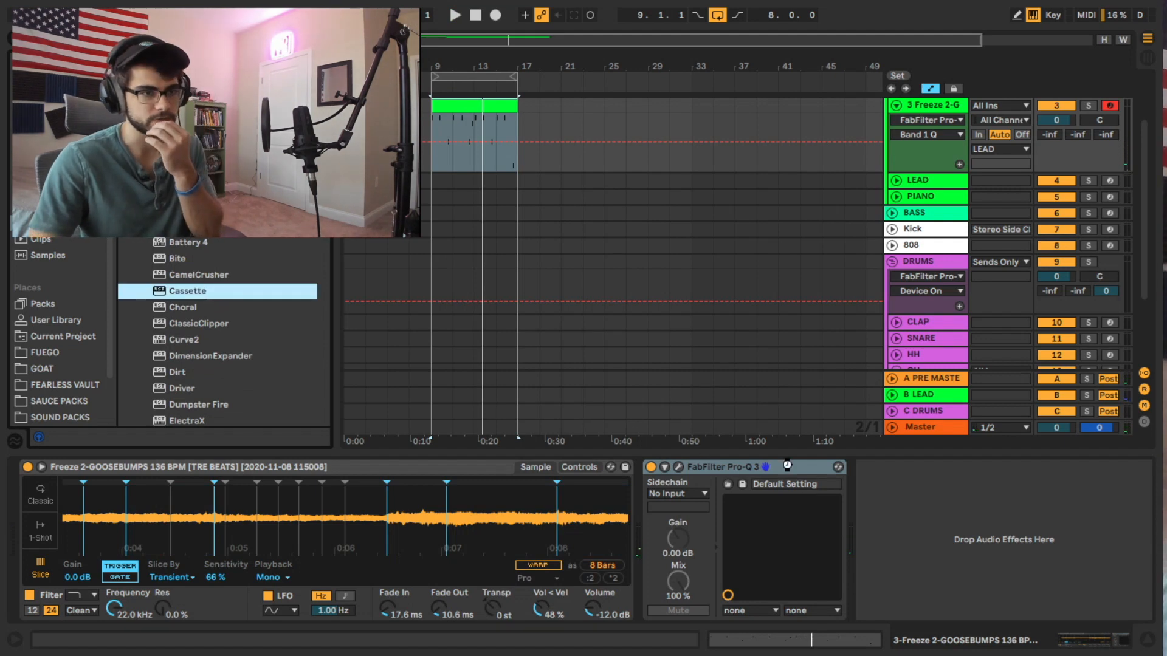
drag(787, 465, 790, 468)
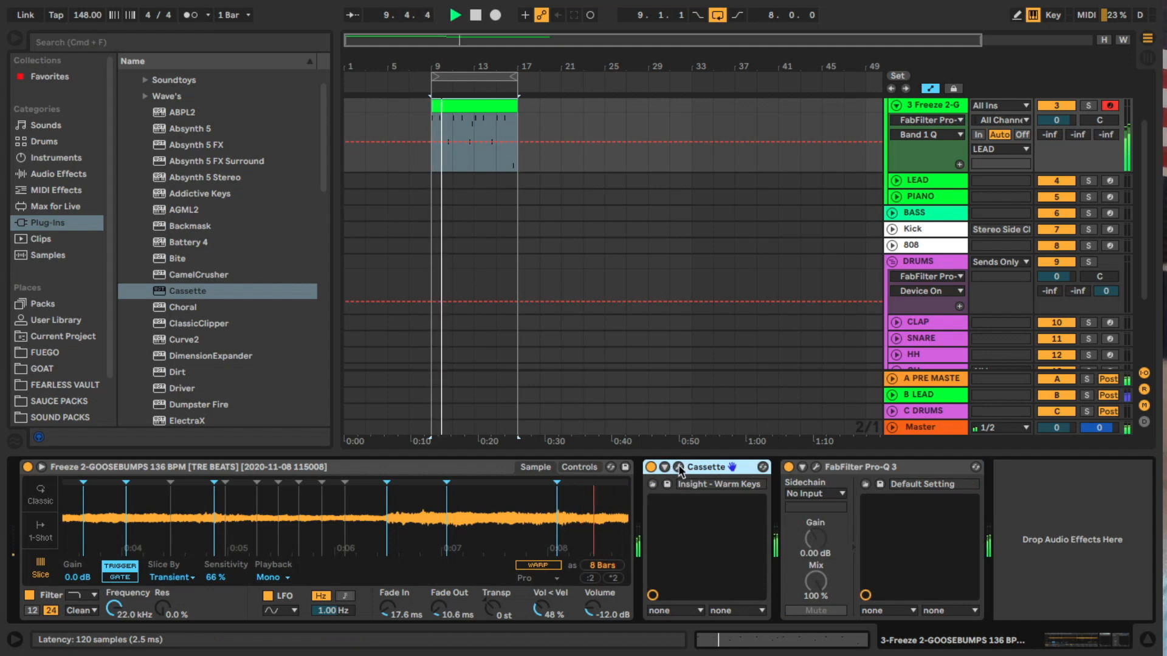
click(679, 468)
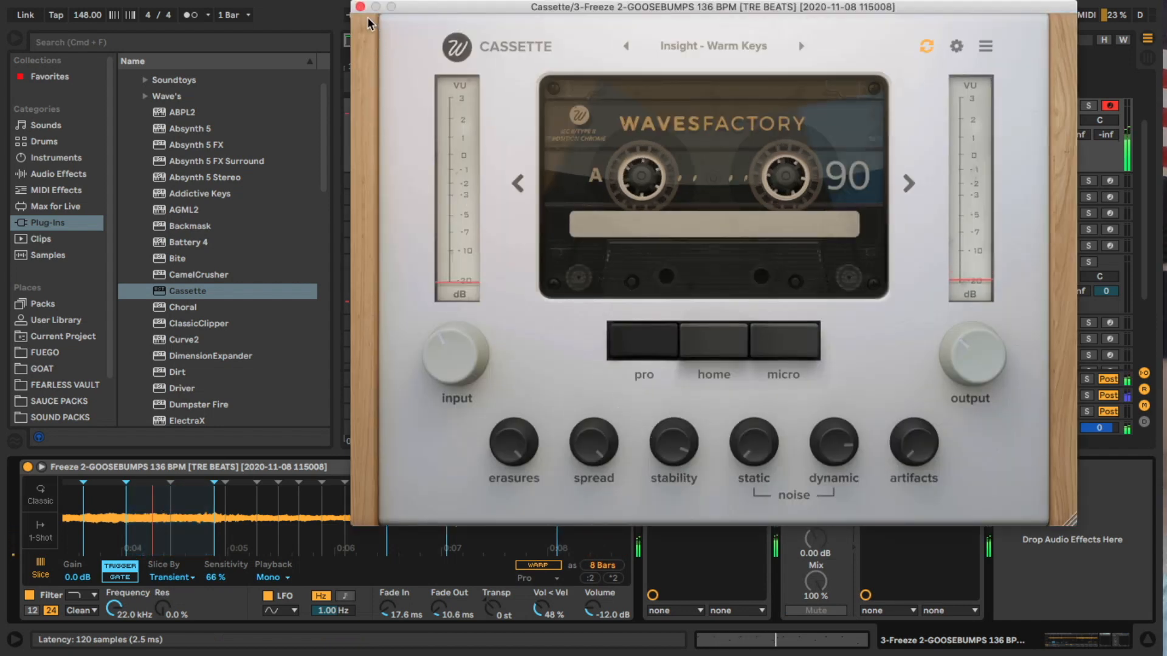
key(super+alt+p)
scroll(534, 259, up, 3)
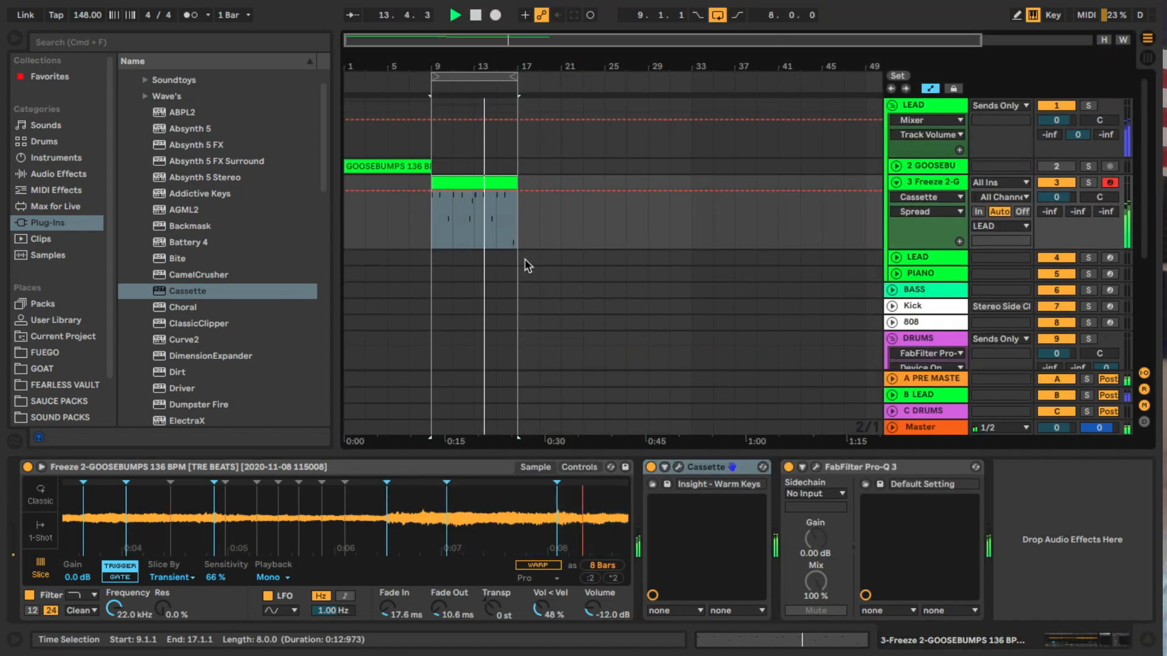
Step: Raise the low-cut frequency in the sample track's FabFilter Pro-Q 3 to about 290 Hz
click(816, 466)
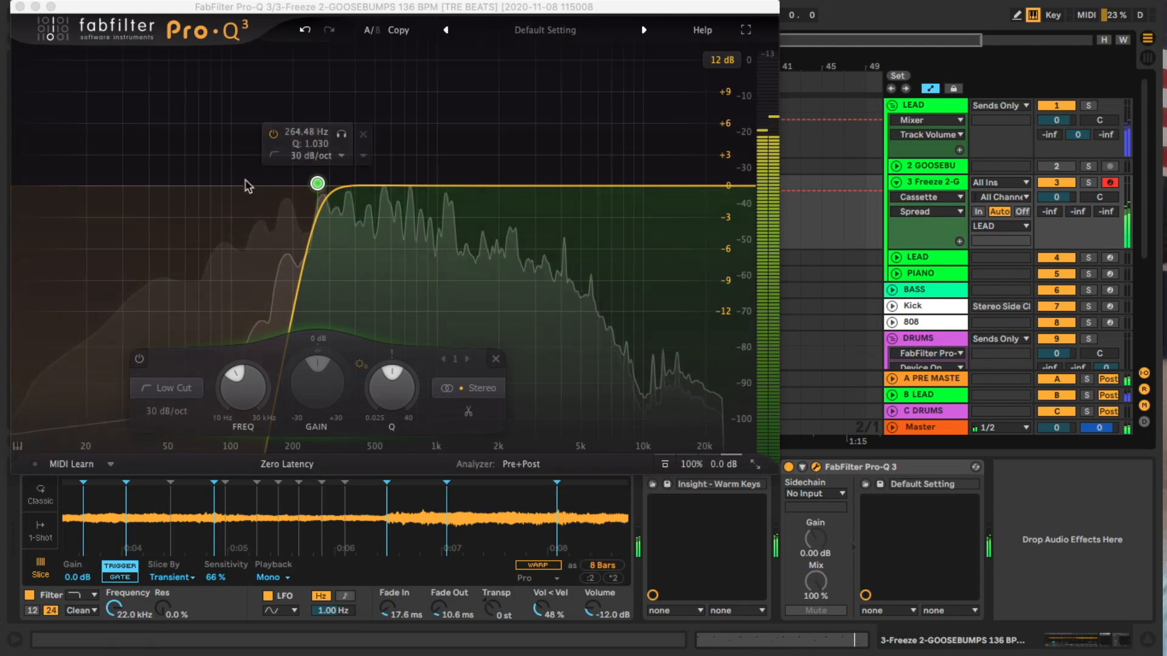
drag(323, 190, 329, 188)
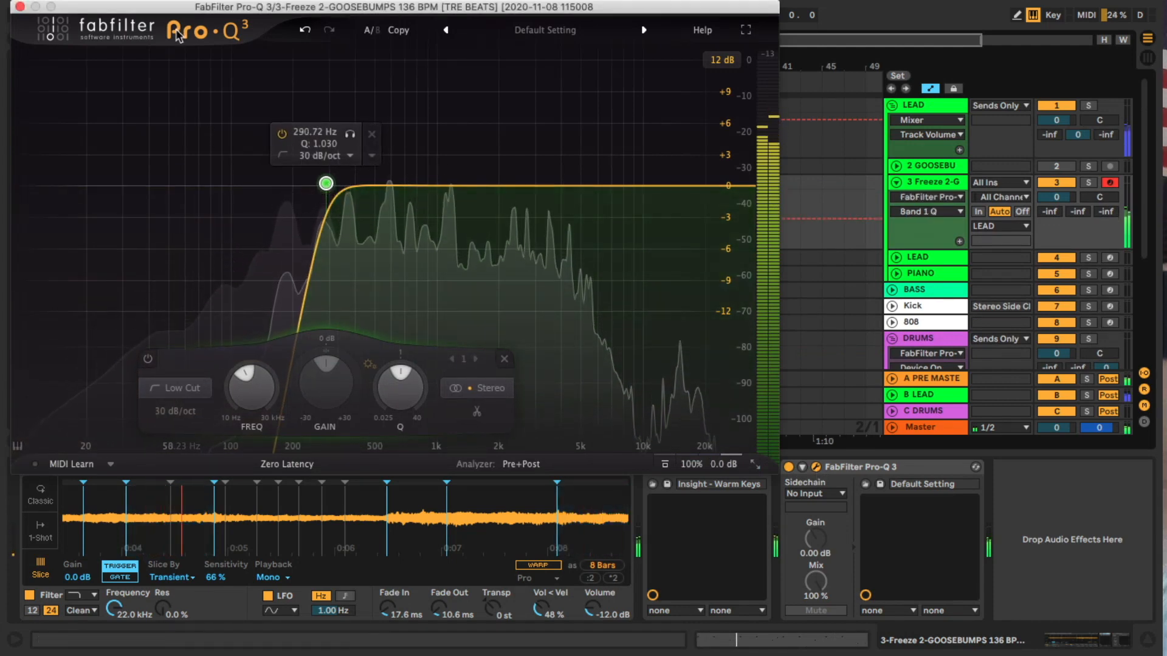
drag(43, 8, 132, 12)
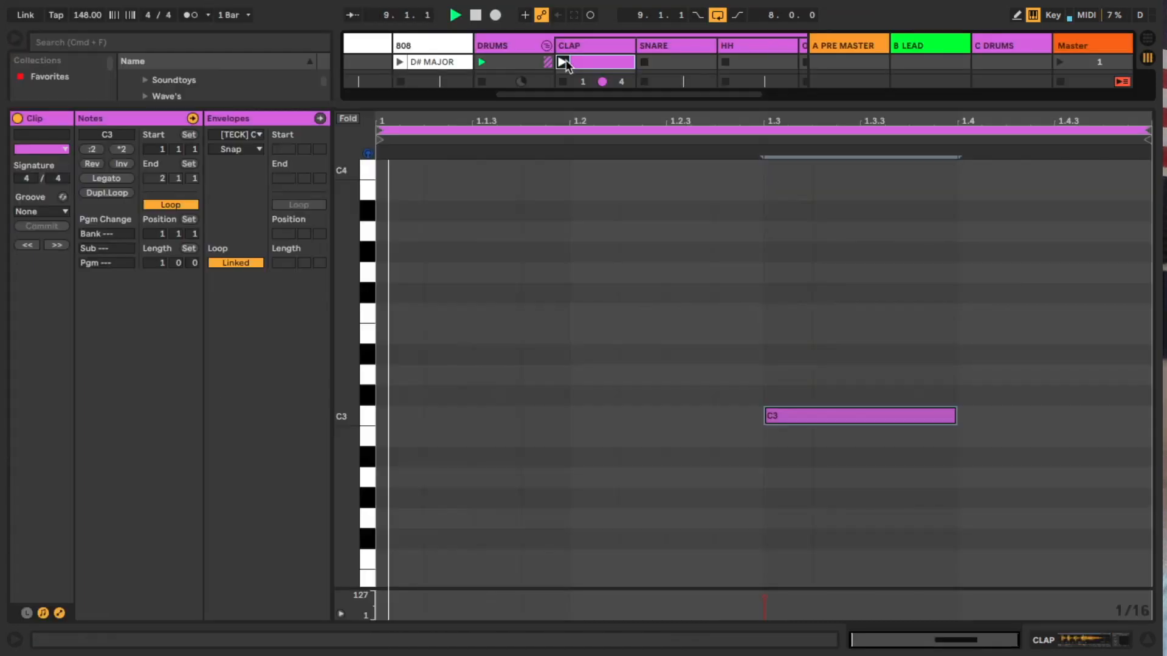
Step: Raise the velocity of the clap note on beat 3 to 127
drag(763, 605, 763, 579)
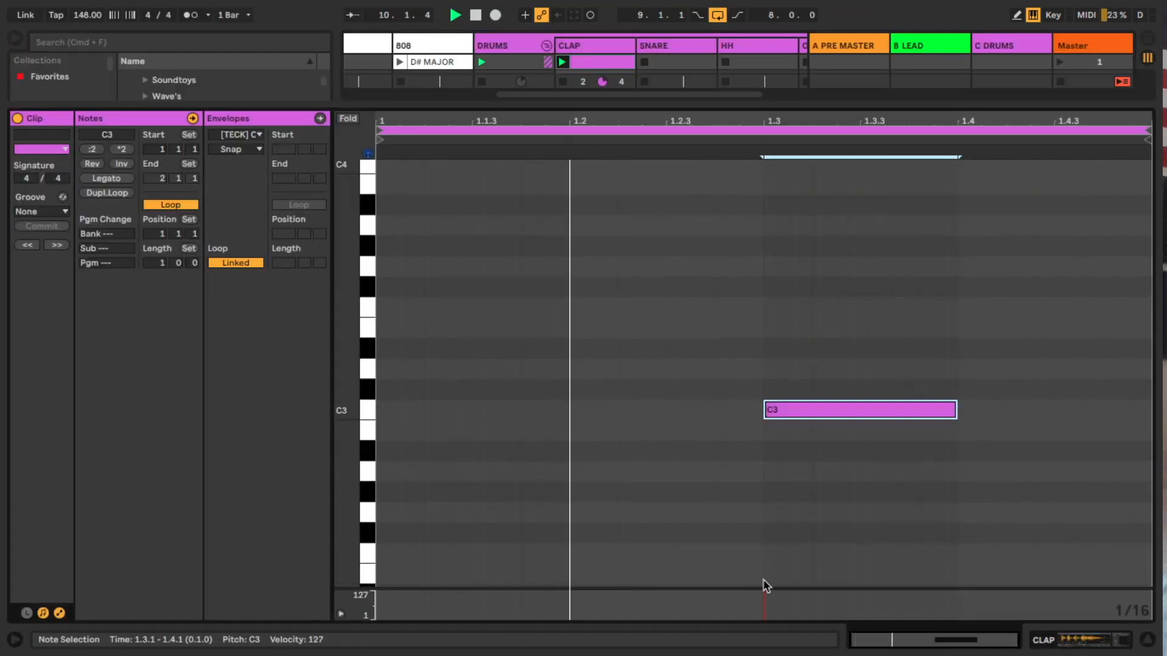
key(shift+Tab)
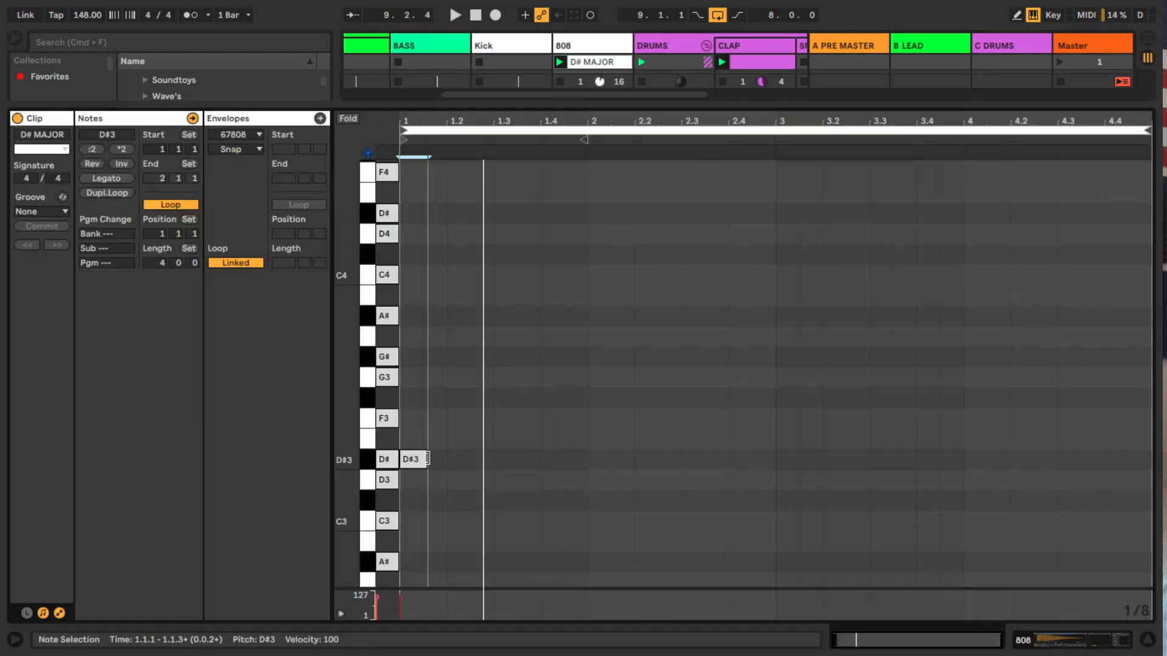
Step: Write the four-bar 808 pattern with a one-bar D#3 note, shorter D#3 hits in bars 2 and 4, and two C3 notes in bar 3
drag(427, 458, 589, 461)
key(space)
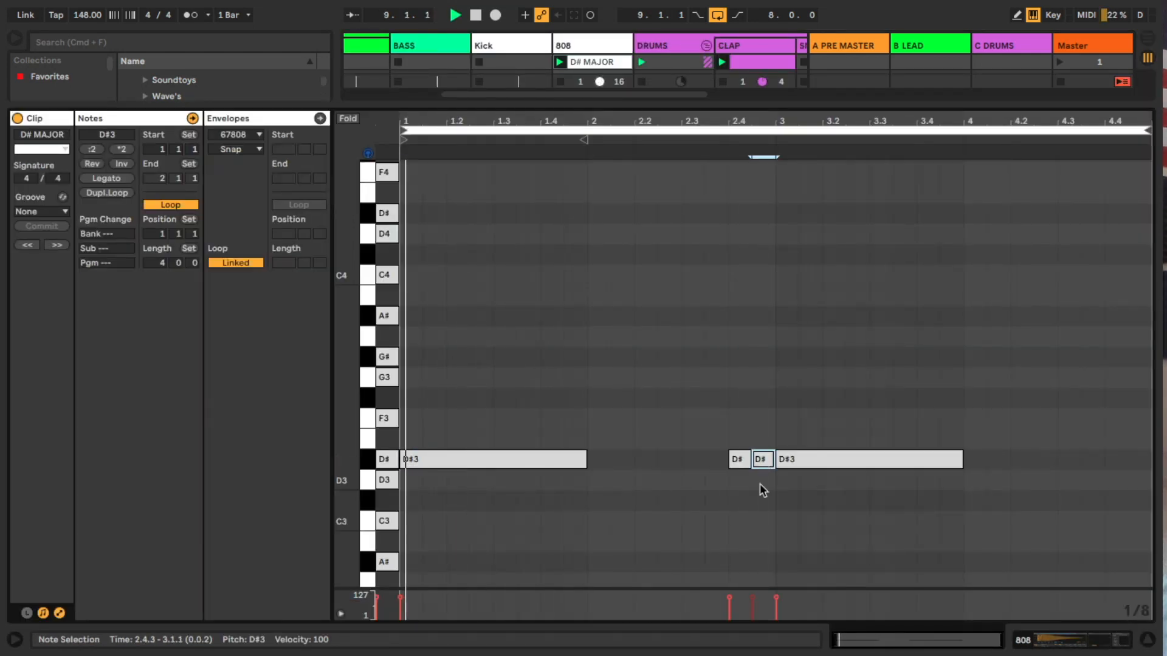
click(760, 501)
click(767, 521)
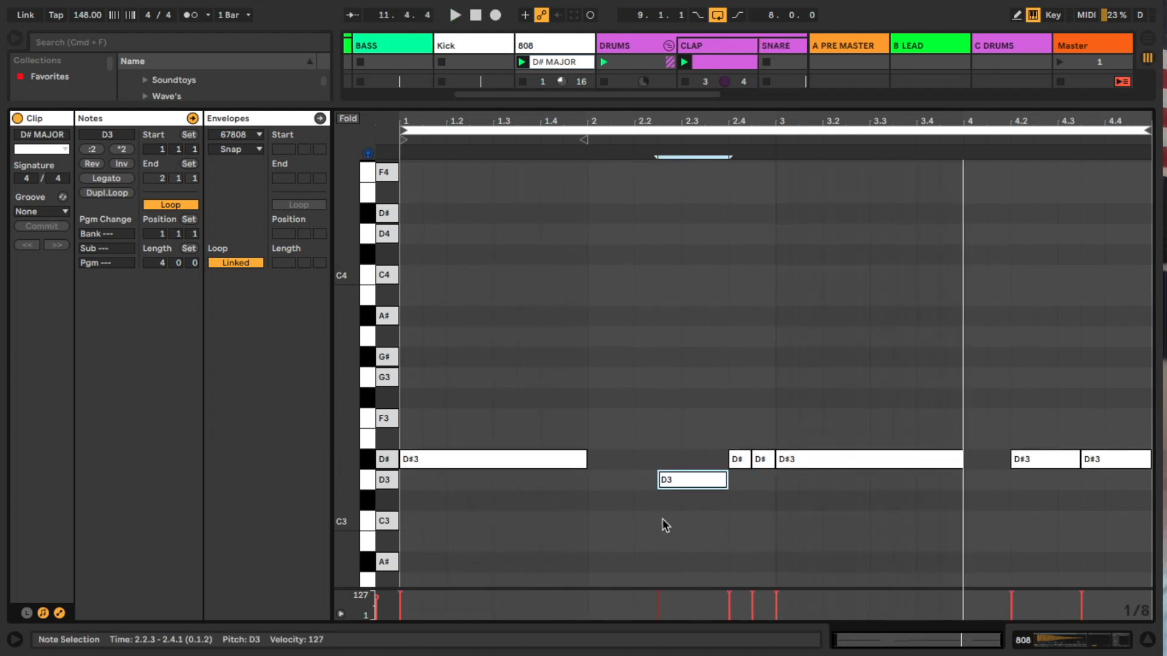
drag(670, 483, 675, 526)
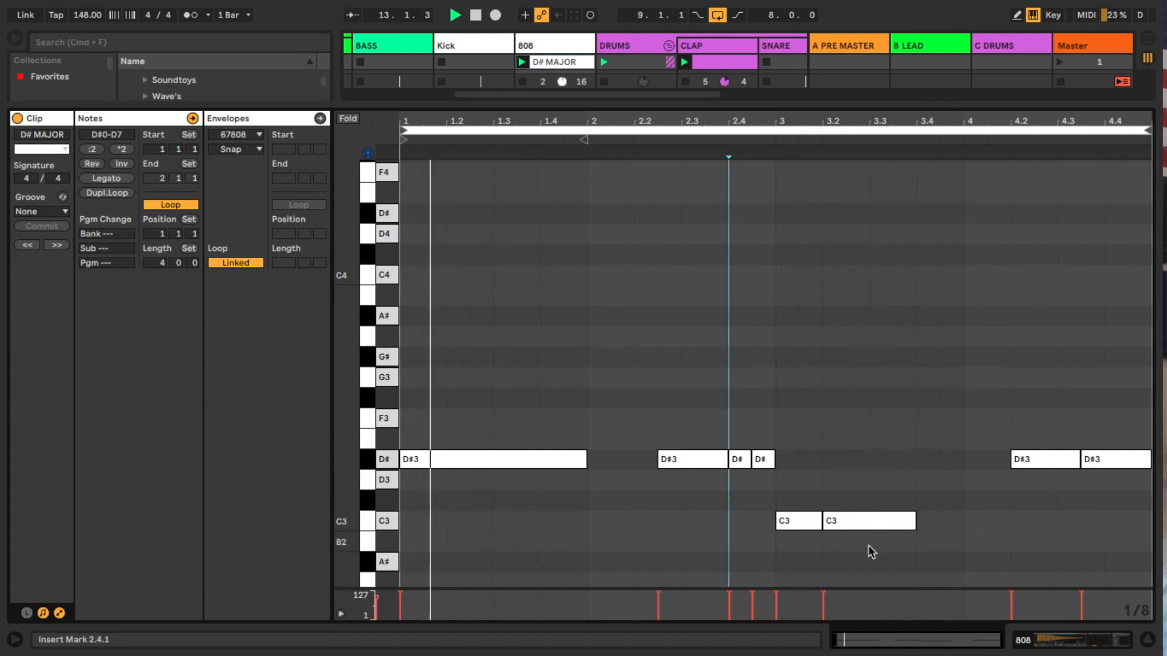
Step: Move the 808 hits at 2.2.3 and in bar 4 to C3 and set the remaining notes to D3
drag(997, 428, 1140, 490)
key(Down)
key(Down)
key(Down)
click(519, 334)
key(Down)
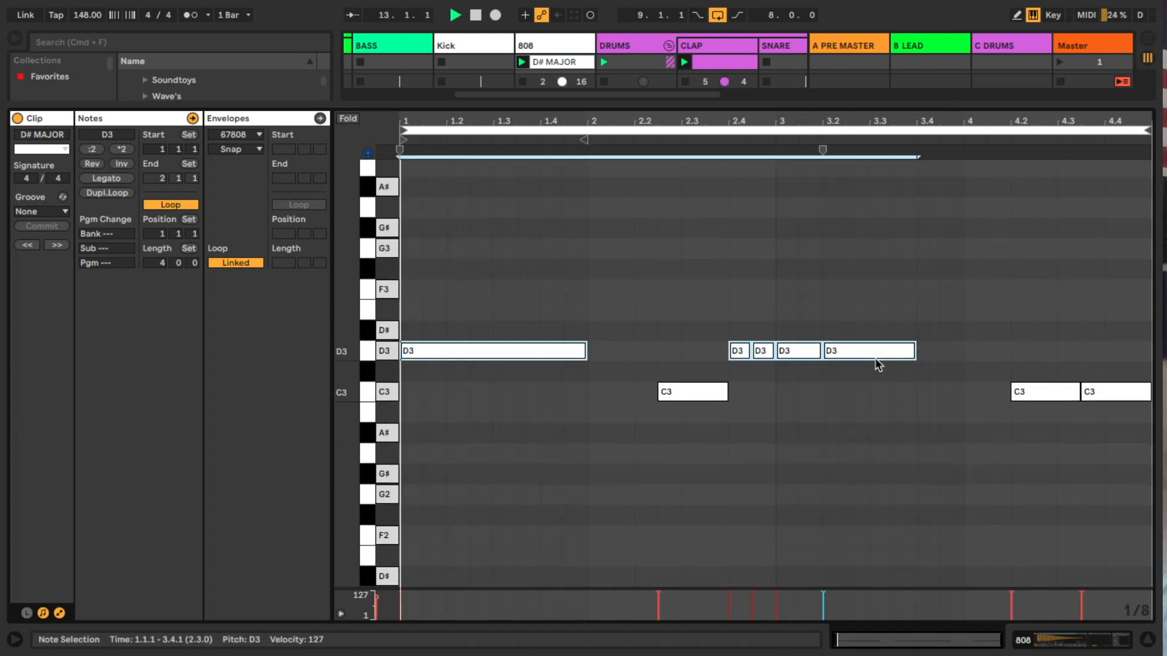
Step: Transpose the 808's selected D3 notes to F3 and listen to the pattern with the C3 hits
key(shift+Up)
key(shift+Up)
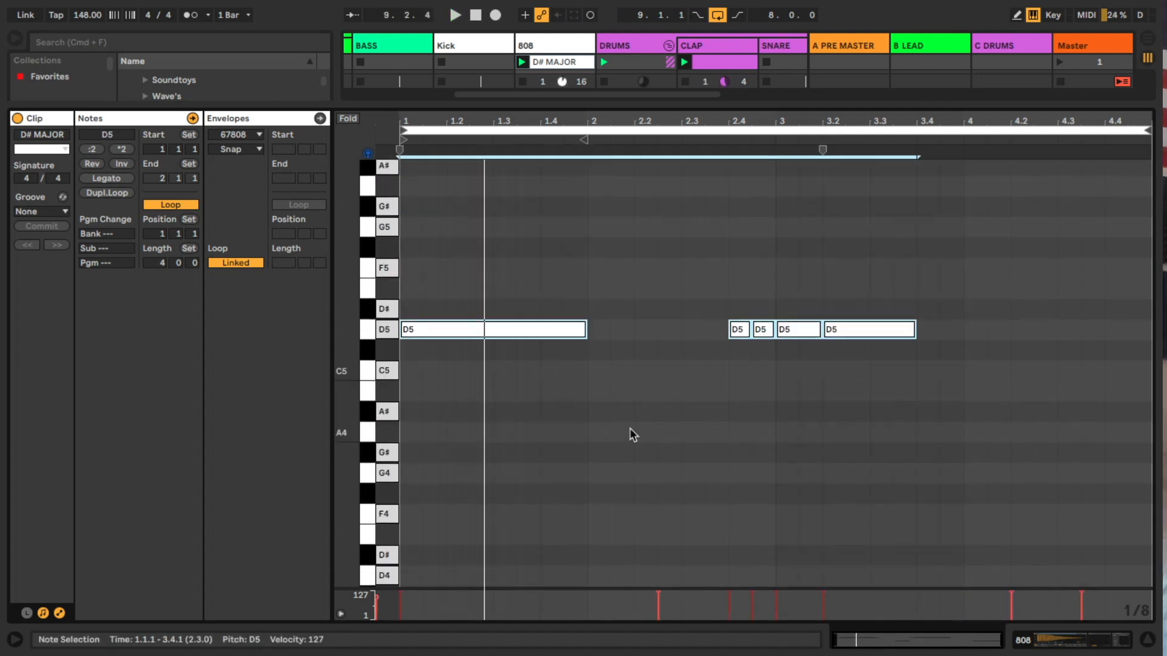
key(Up)
key(Up)
key(Up)
key(shift+Down)
key(shift+Down)
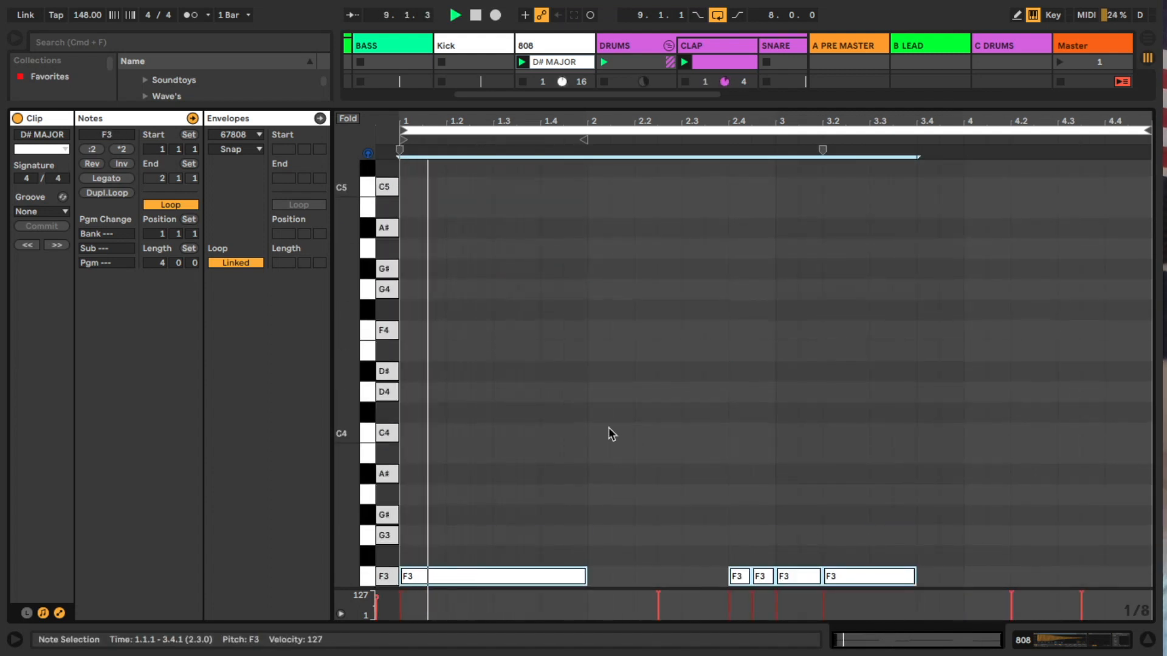
scroll(608, 427, down, 4)
scroll(604, 421, down, 2)
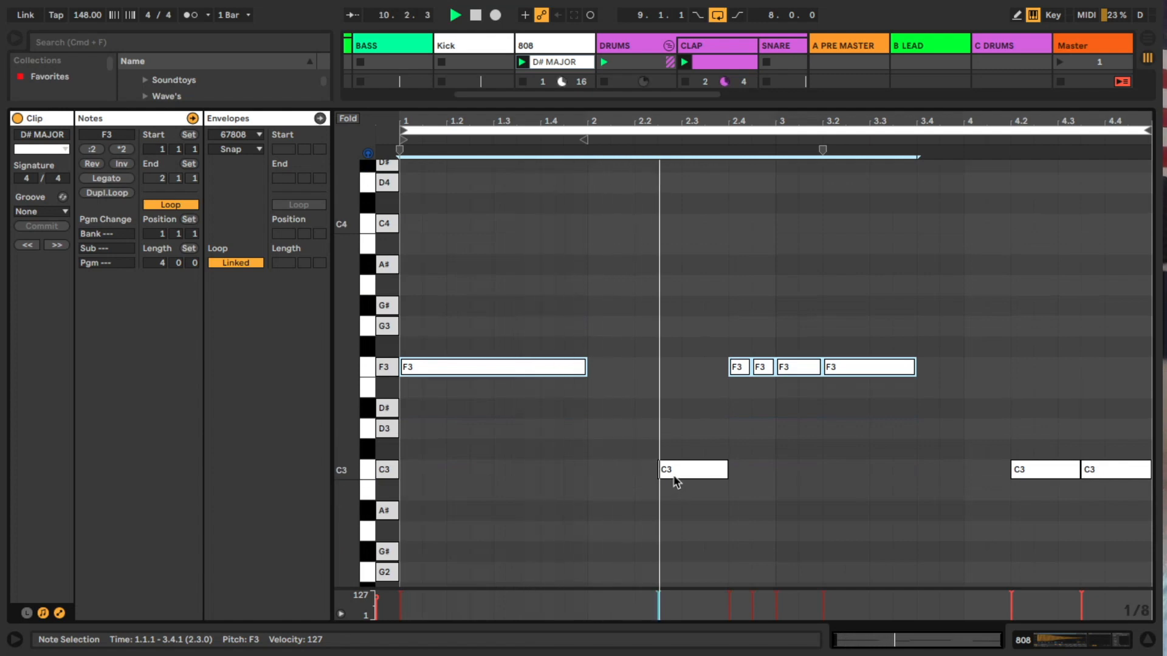
click(828, 505)
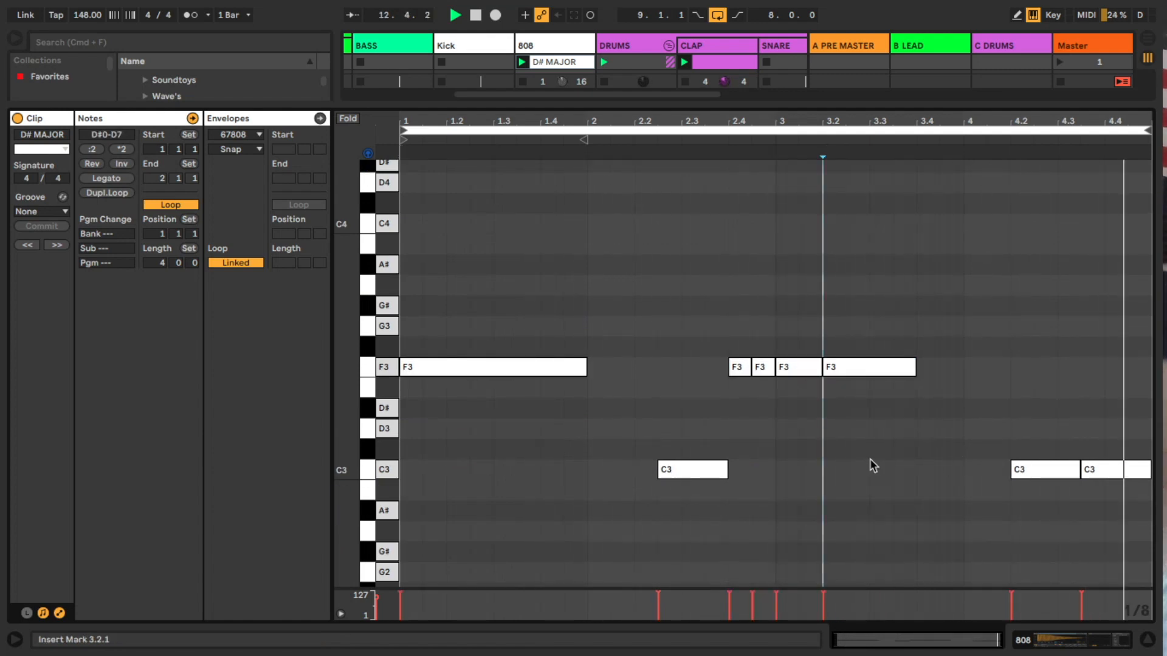
scroll(849, 462, down, 1)
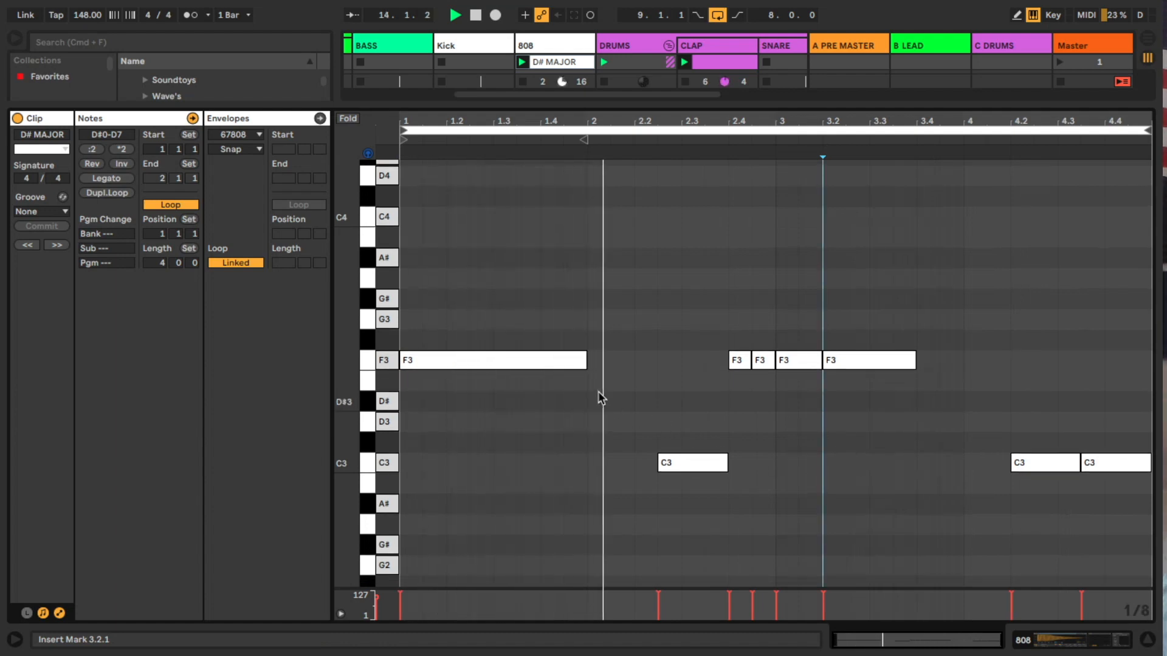
Step: Extend the 808 clip to eight bars and end bar 6 with a roll of short C3 notes rising in velocity
click(723, 354)
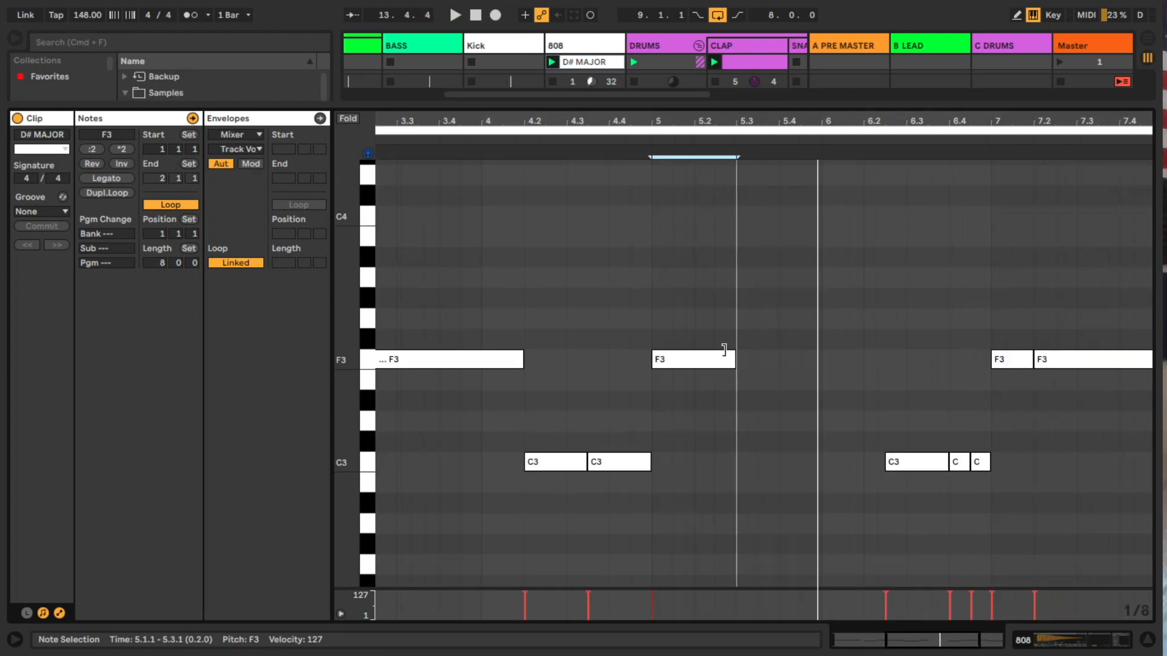
click(748, 361)
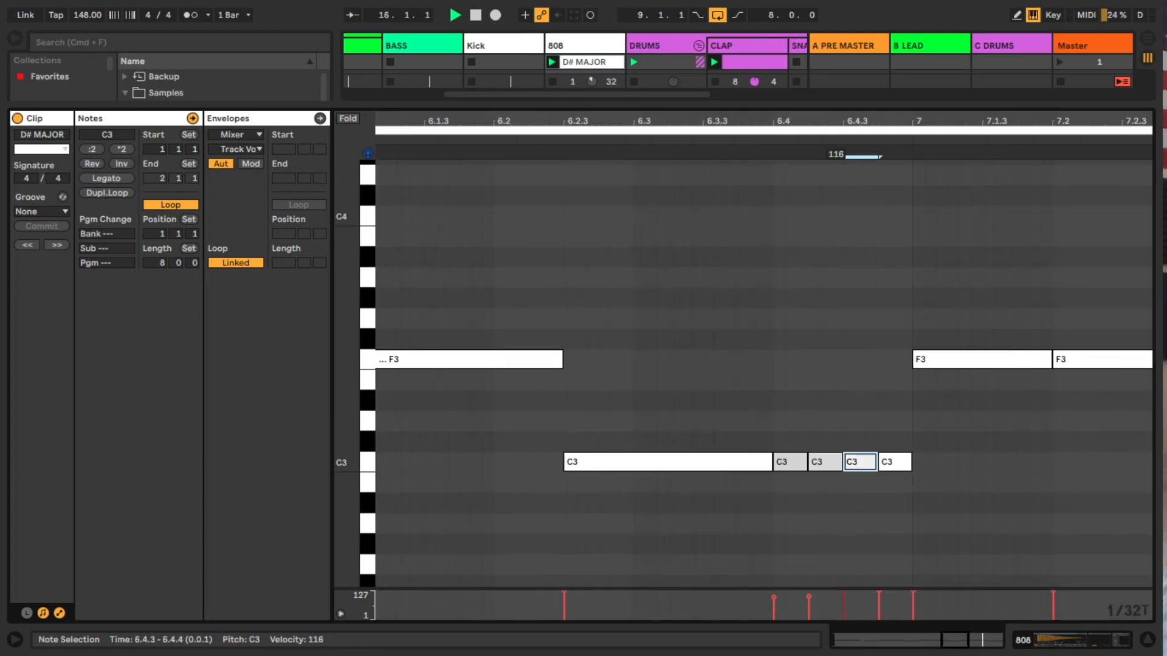
drag(880, 591, 879, 595)
key(v)
key(space)
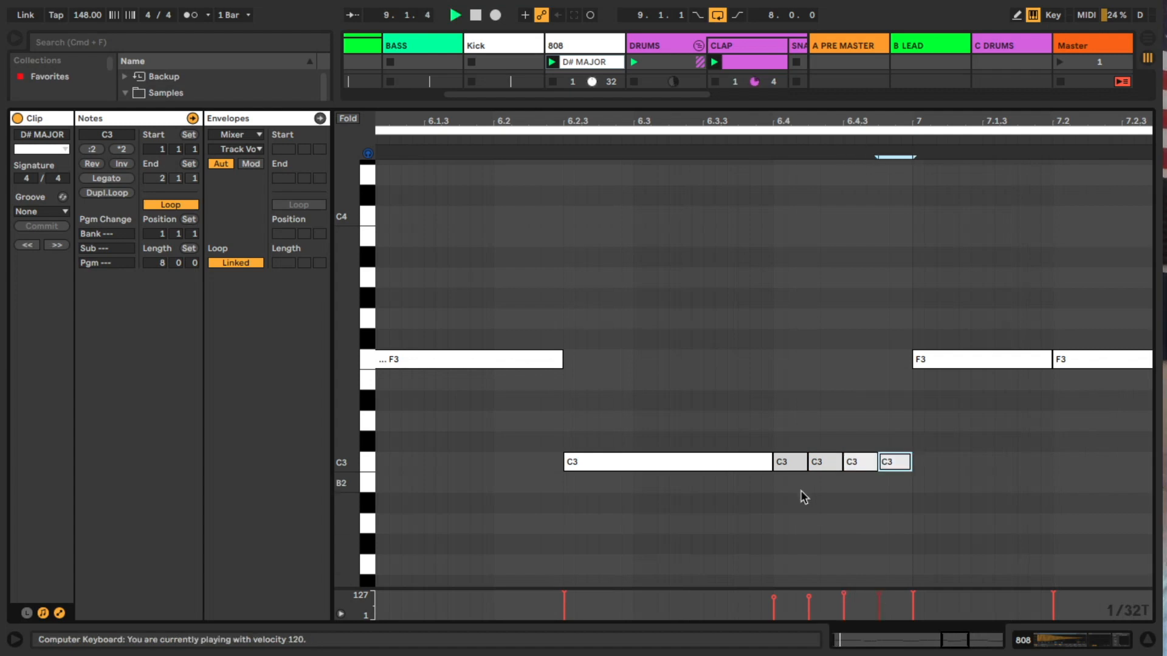
Step: Tighten the C3 roll to a 1/32-triplet grid at 6.3.3 with velocities 65–102 and shift the long F3 note in bar 7 earlier
right_click(796, 494)
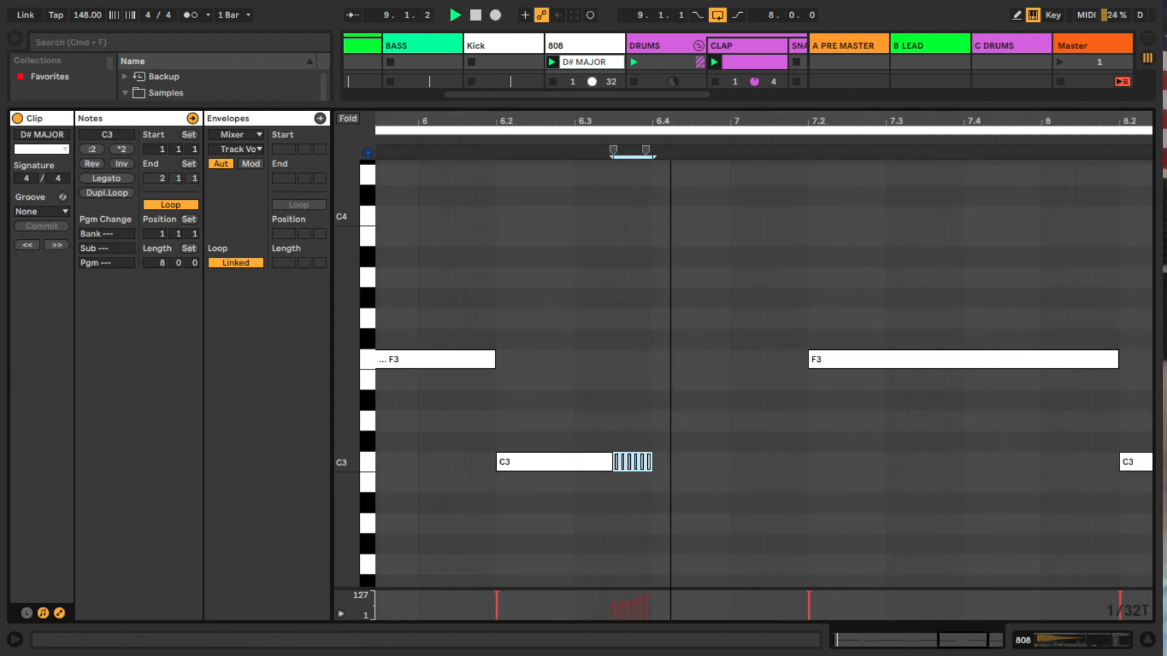
drag(965, 121, 887, 142)
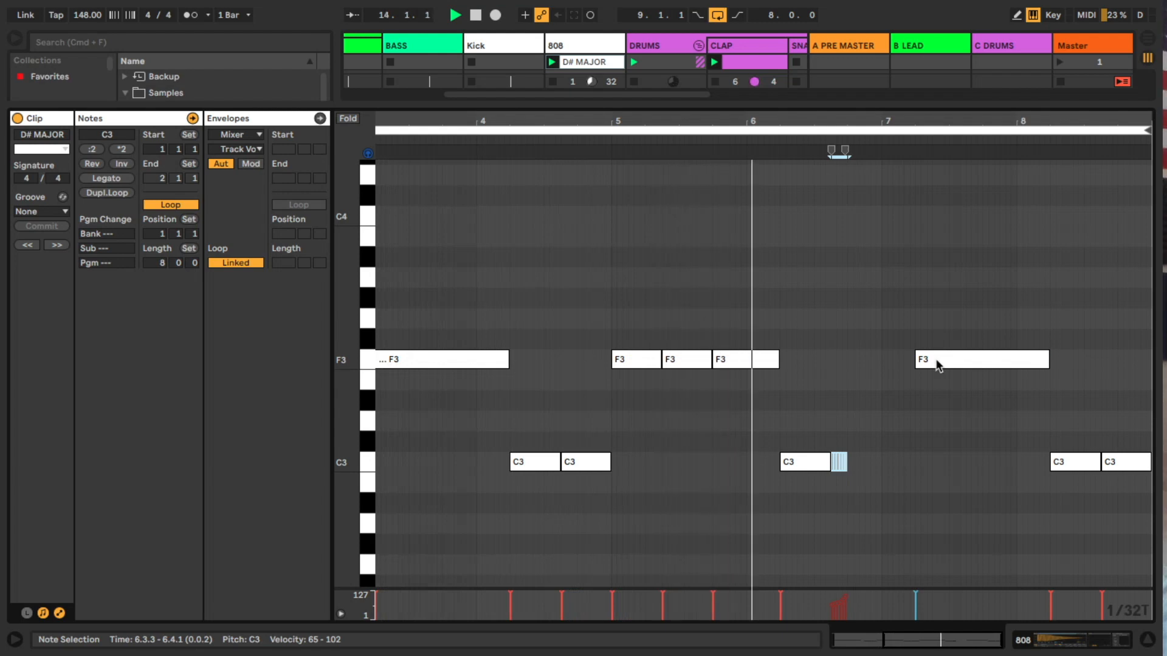
drag(936, 360, 903, 356)
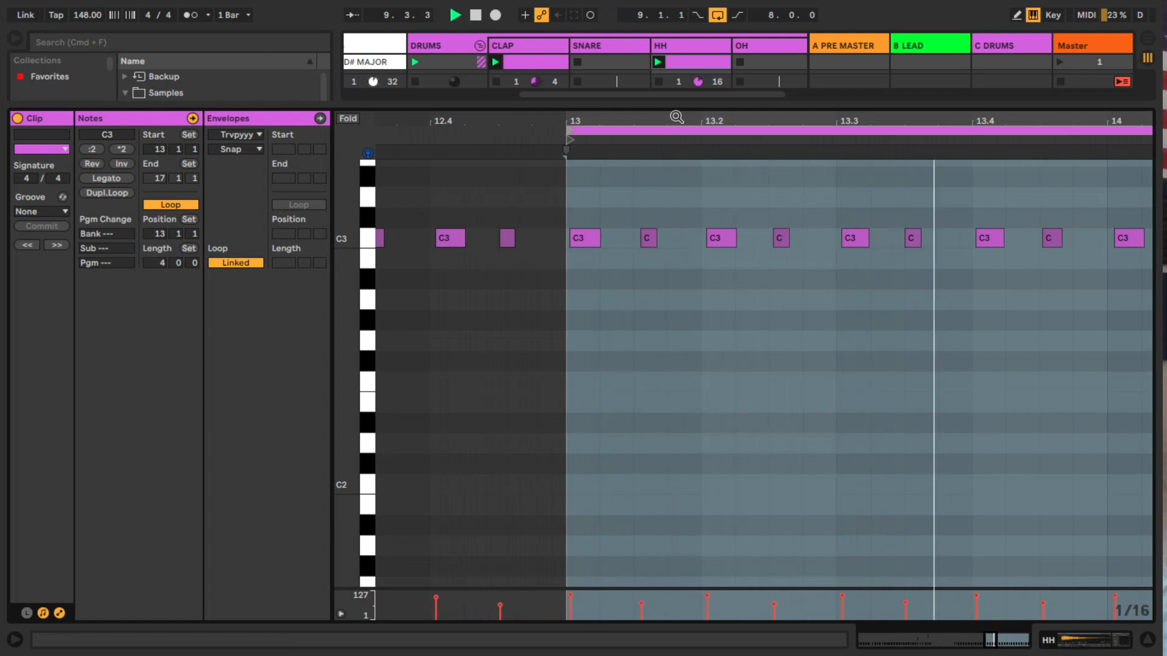
Step: Add a roll of six short C3 hi-hat notes with rising velocities between 14.2 and 14.3 on a 1/16-triplet grid
drag(679, 119, 672, 88)
click(985, 389)
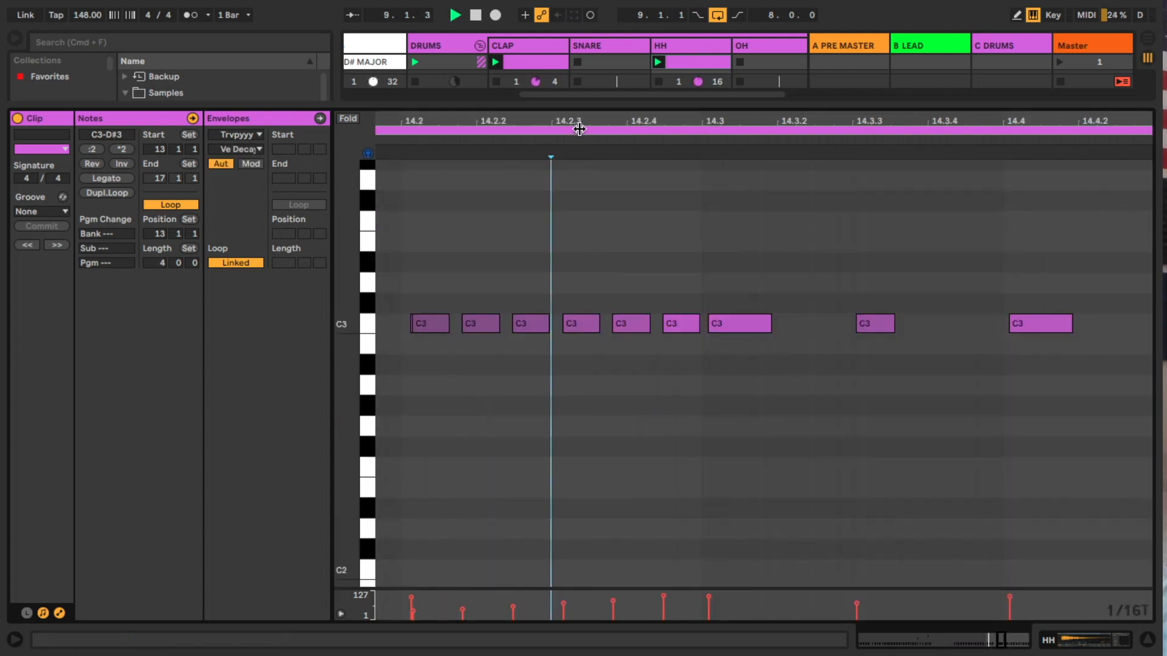
drag(582, 123, 731, 140)
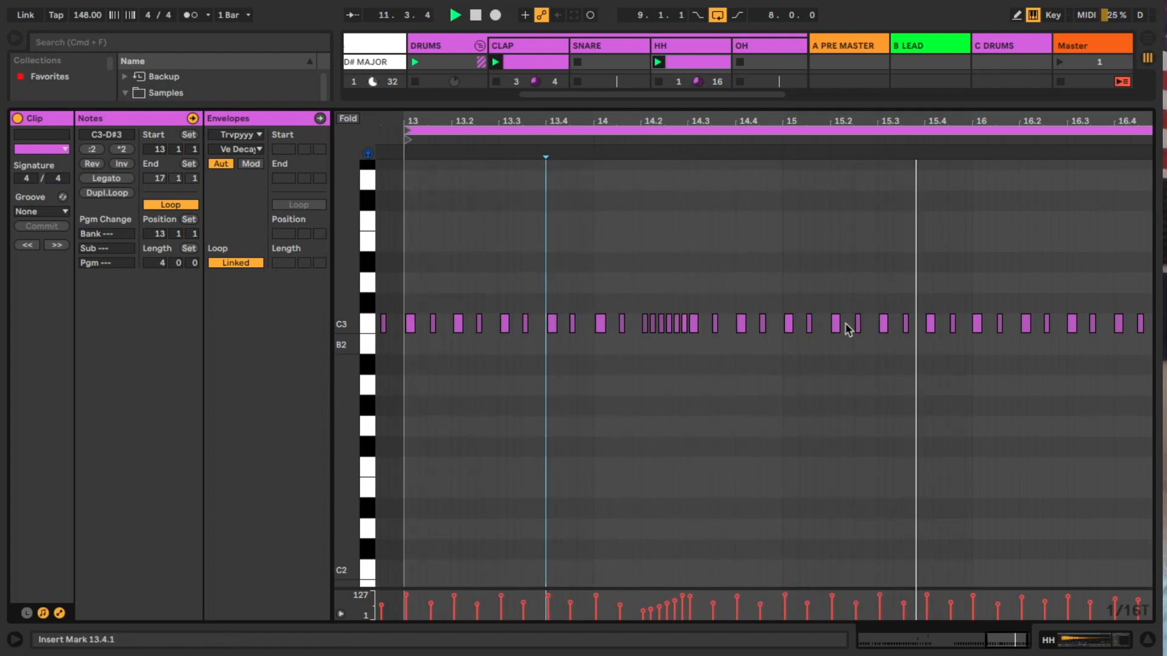
Step: Add three lower-pitched hi-hat notes at 15.4.3, 16.1.1 and 16.1.3 and move them down to G2
drag(1032, 122, 1033, 126)
drag(1033, 127, 1007, 126)
double_click(972, 385)
drag(530, 386, 530, 373)
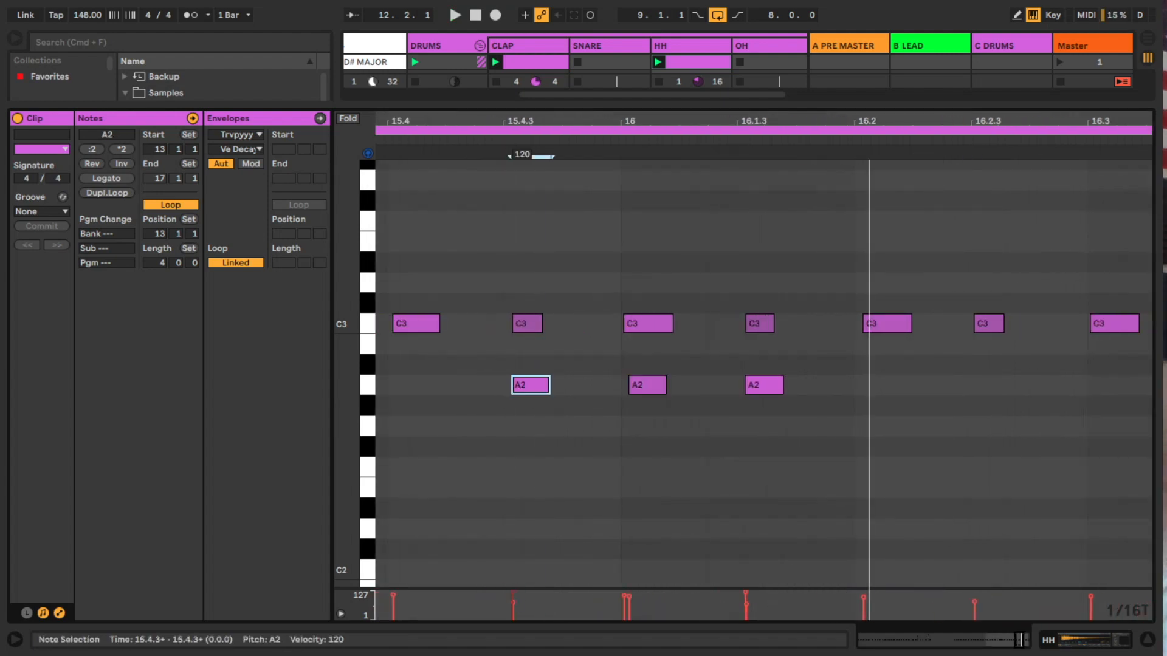
drag(667, 396, 667, 425)
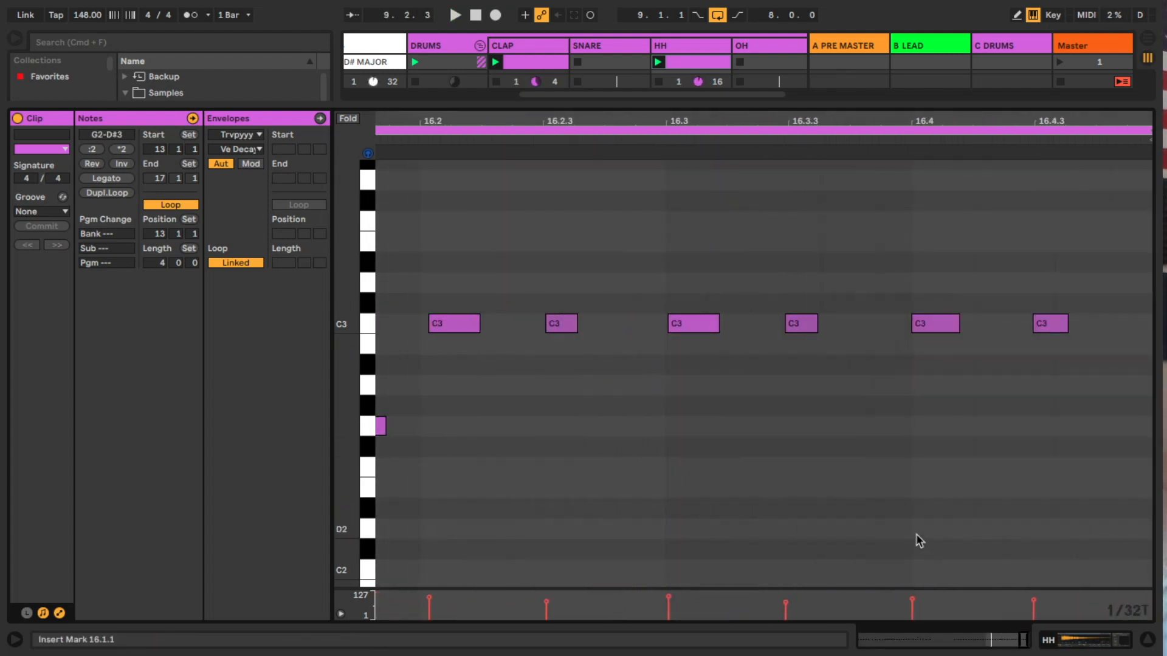
Step: Create a roll of consecutive 1/32-triplet E2 hi-hat notes starting at 16.4 by duplicating one short note
drag(990, 122, 942, 158)
double_click(724, 490)
key(super+d)
key(super+d)
key(super+d)
key(super+d)
key(super+d)
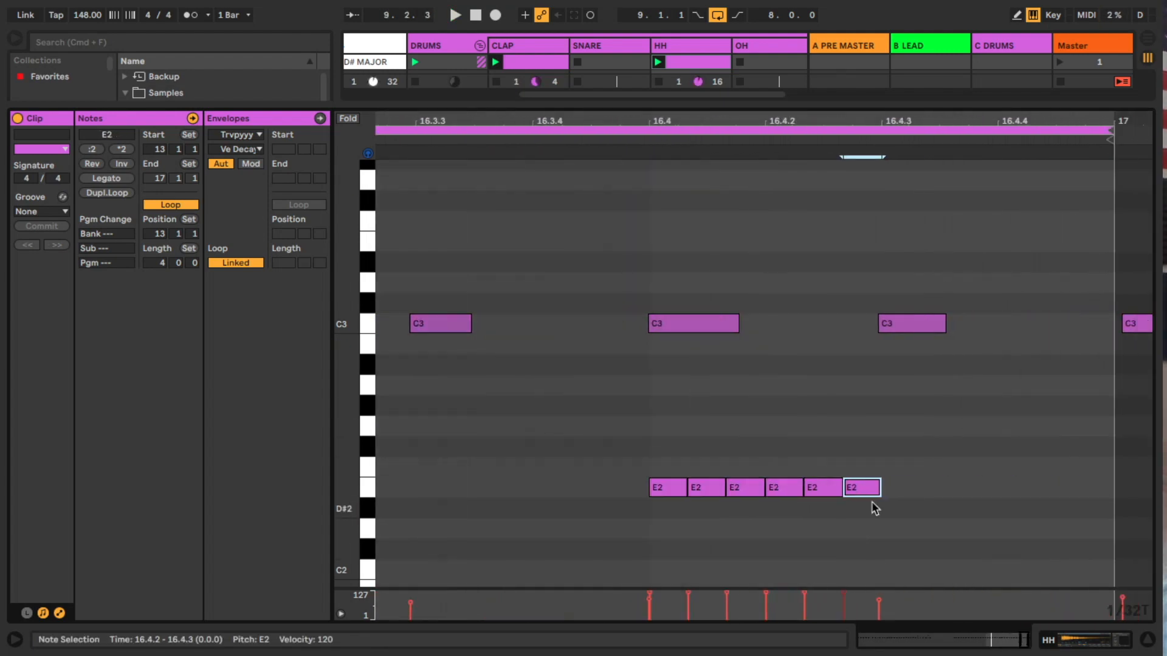
key(super+d)
Step: Taper the velocities of the E2 hi-hat roll in bar 16 so they fall from note to note
drag(745, 488, 745, 504)
drag(784, 488, 784, 523)
drag(805, 592, 805, 613)
drag(843, 592, 843, 612)
drag(881, 593, 882, 610)
click(578, 451)
drag(667, 487, 673, 488)
Step: Add G2 hi-hat notes around the start of bar 14, at 13.4.3, 14.1.1 and 14.1.3
drag(668, 121, 1093, 116)
click(622, 434)
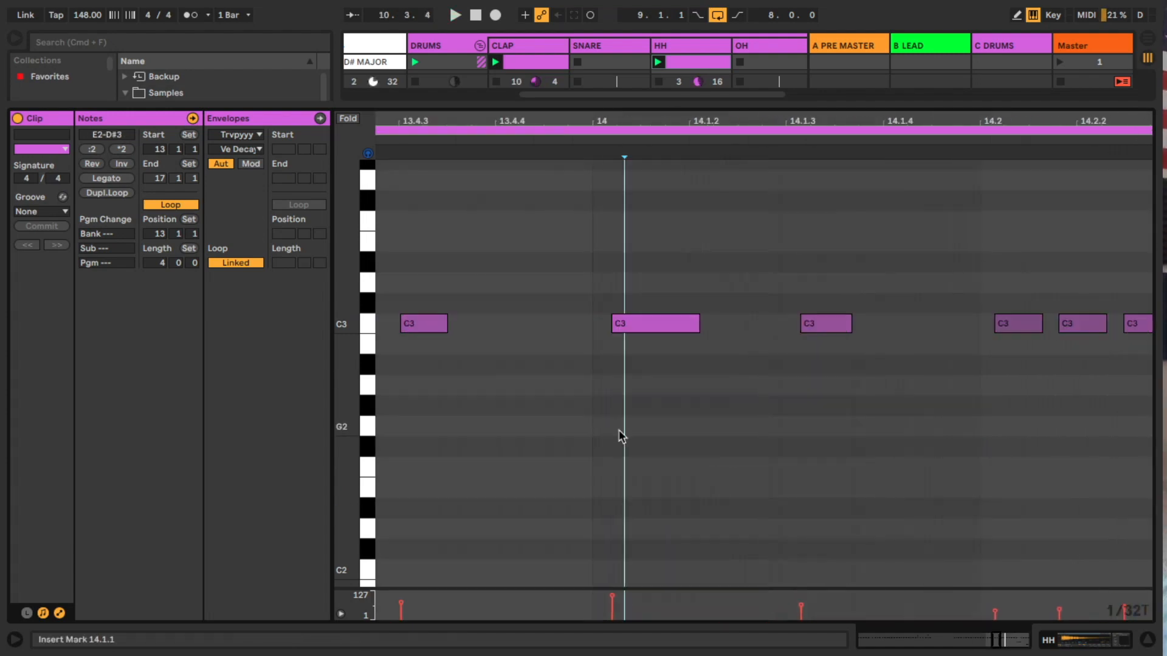
double_click(638, 428)
drag(637, 428, 694, 426)
double_click(820, 426)
click(820, 477)
key(space)
Step: Add a roll of six short G2 hi-hat notes from 15.4 to 15.4.3 with velocities falling note by note
drag(851, 121, 963, 122)
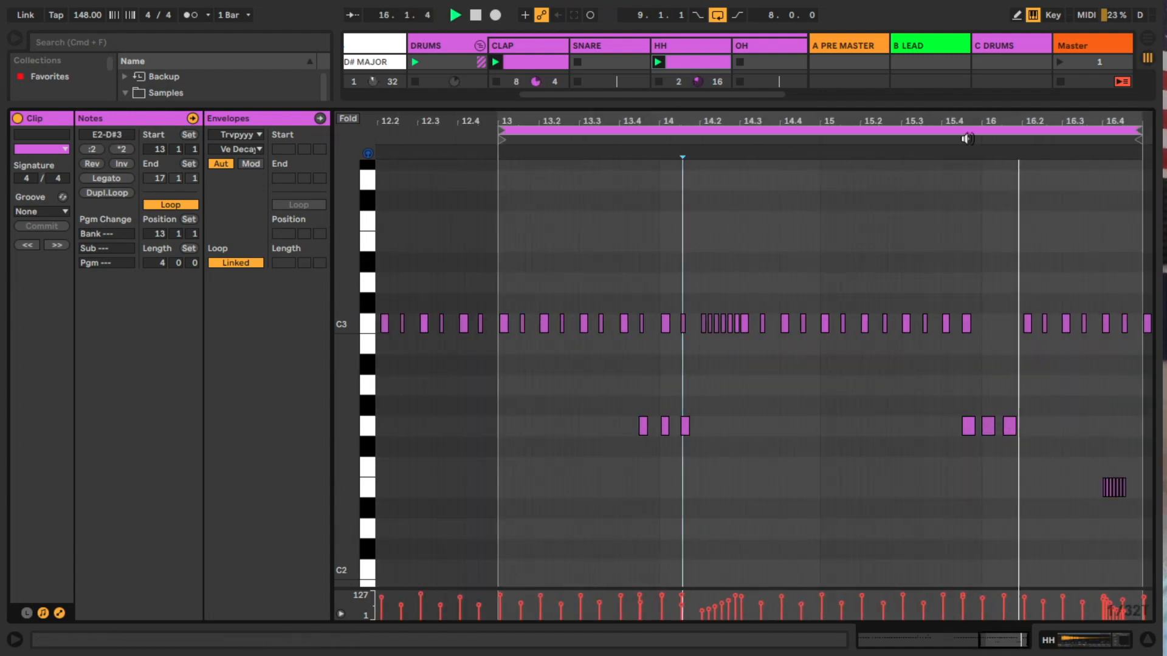
double_click(718, 426)
key(super+d)
key(super+d)
drag(777, 121, 778, 149)
double_click(521, 426)
key(super+d)
key(super+d)
drag(585, 595, 586, 606)
drag(753, 462, 504, 419)
drag(716, 427, 726, 426)
click(542, 486)
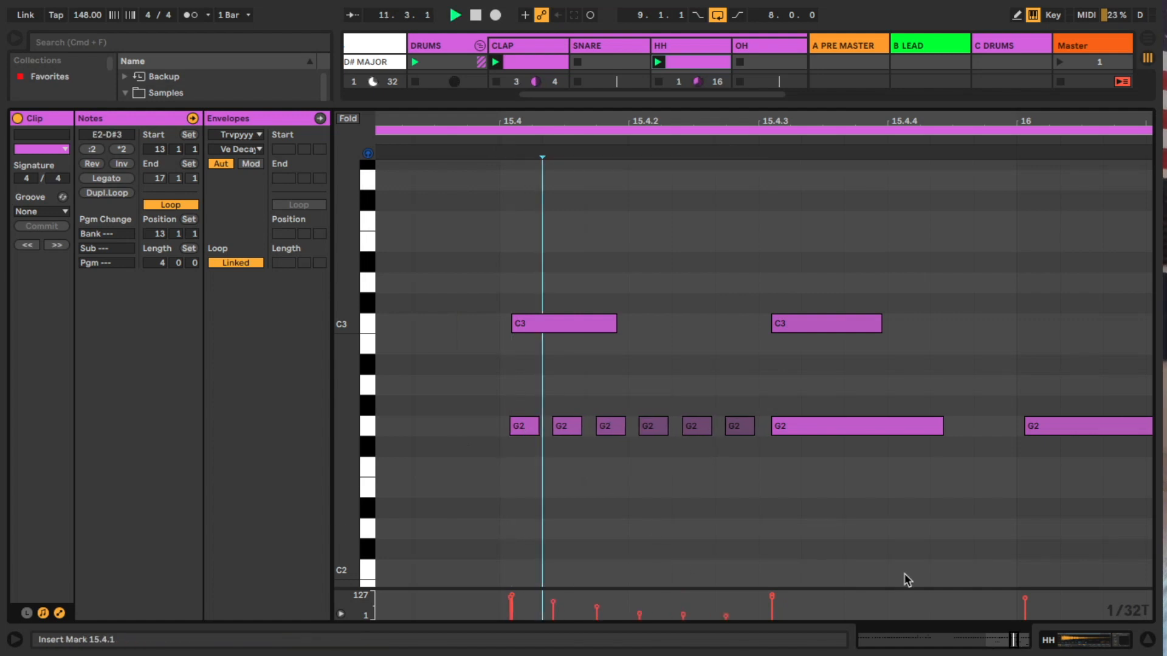
Step: Transpose the G2 hi-hat notes and roll down to F#2 and listen to the pattern
drag(876, 124, 690, 122)
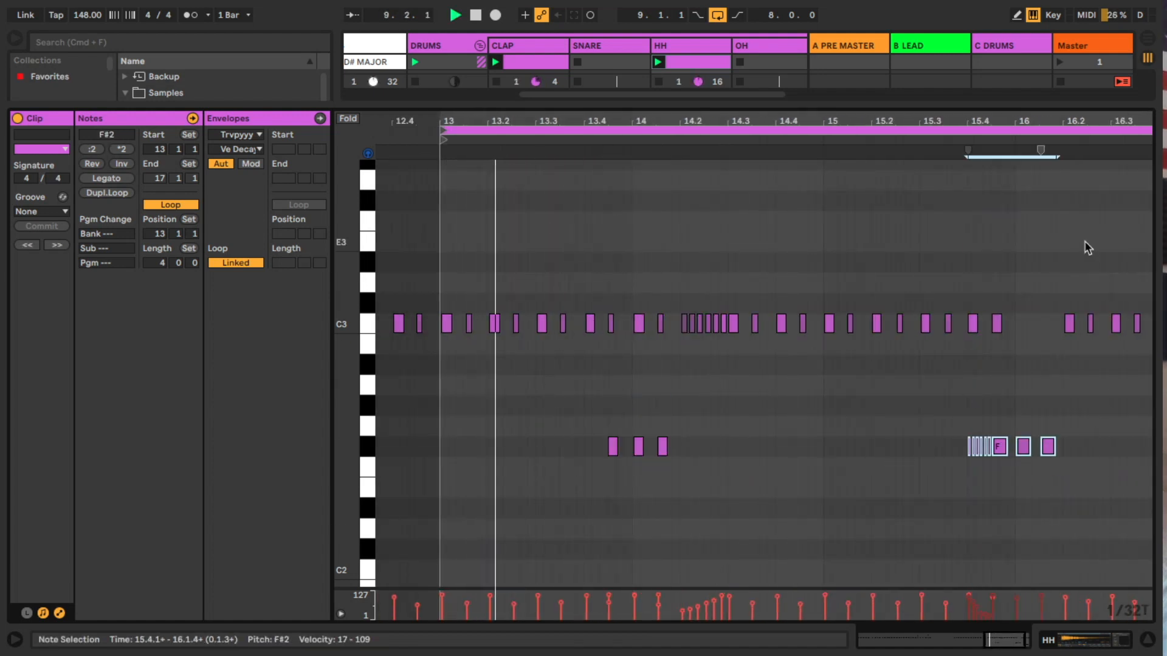
drag(1084, 122, 977, 138)
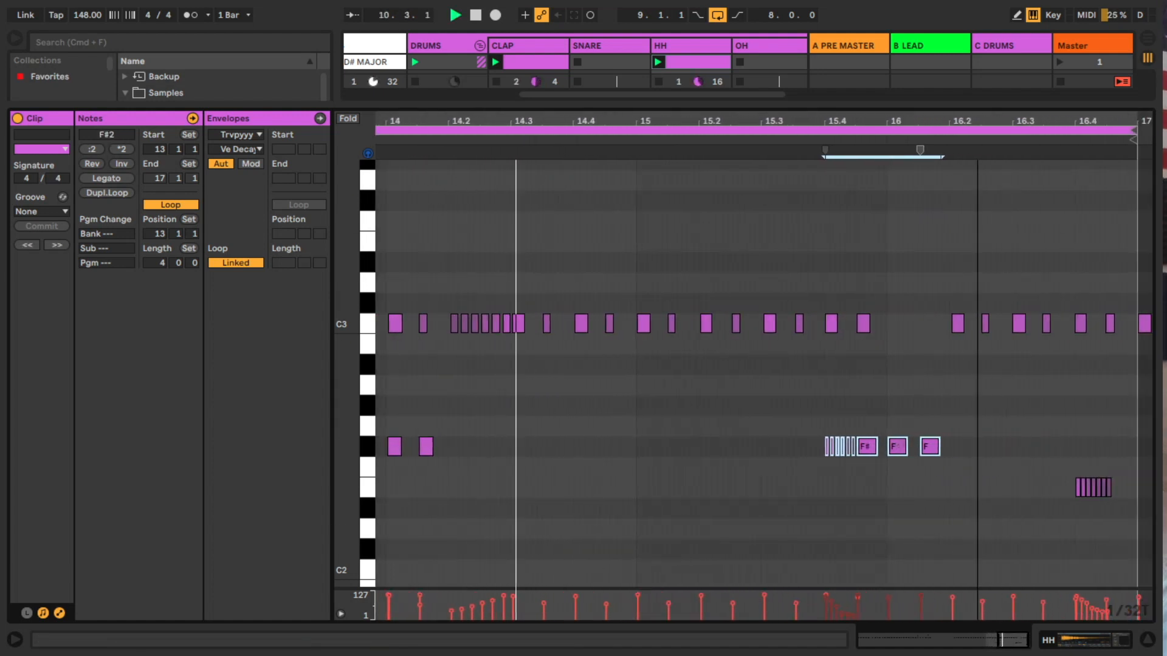
click(944, 383)
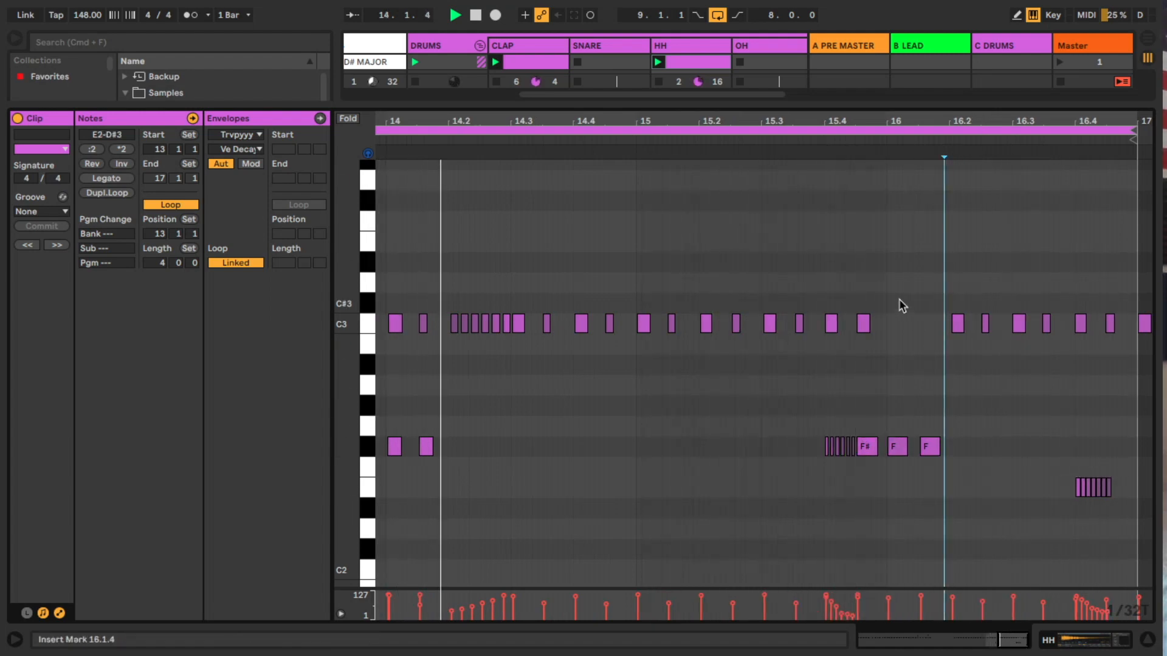
drag(903, 123, 969, 108)
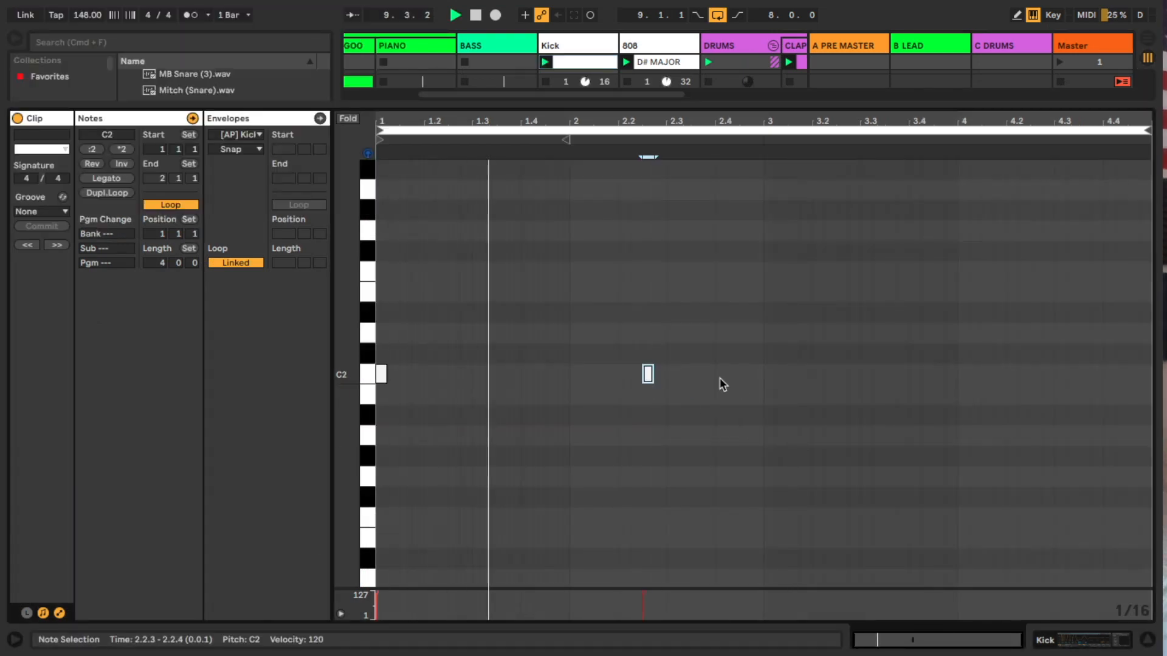
Step: Add kick hits at 2.4.1 and 3.1.1 and remove the trial hit at 3.2.1
double_click(719, 375)
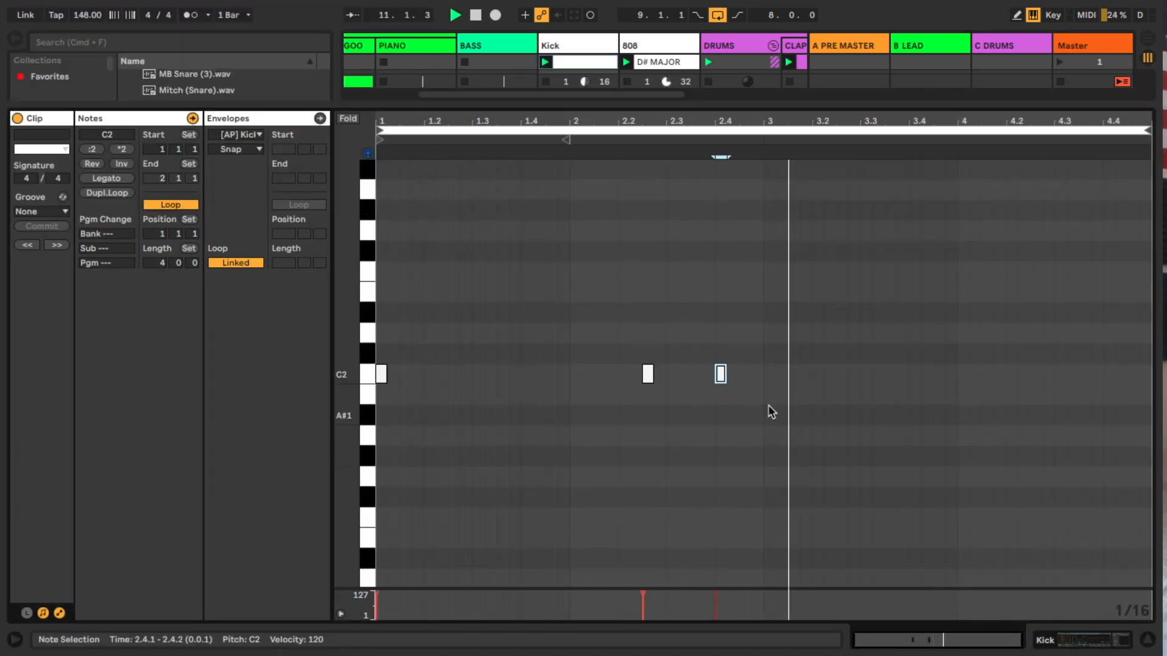
double_click(769, 373)
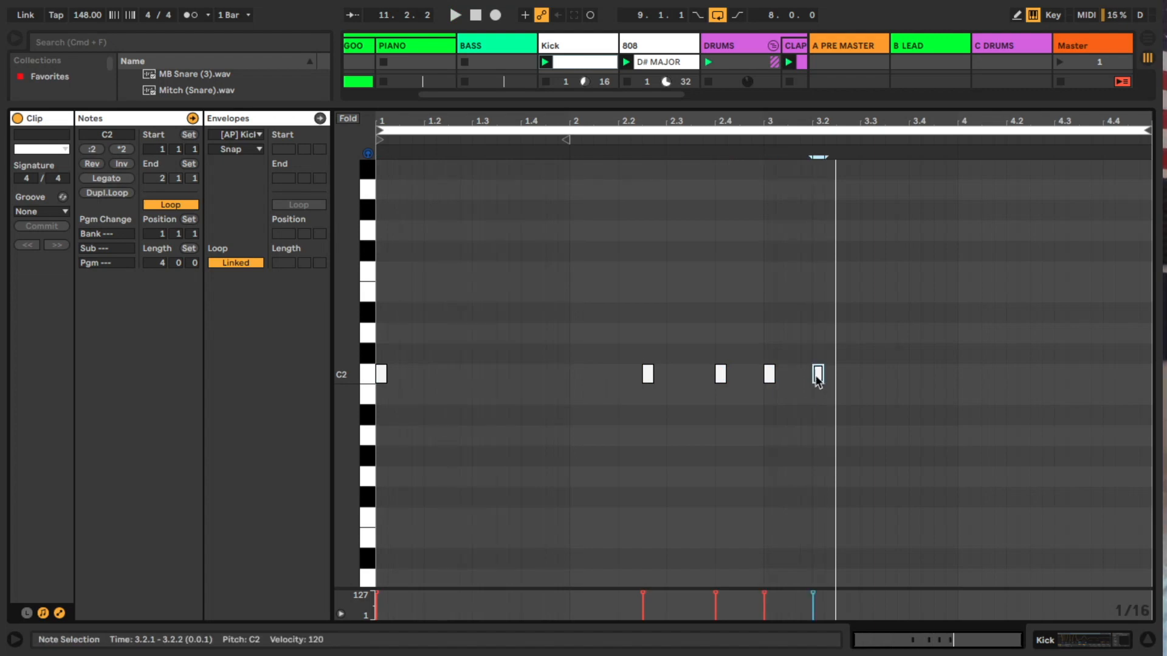
double_click(818, 375)
click(731, 445)
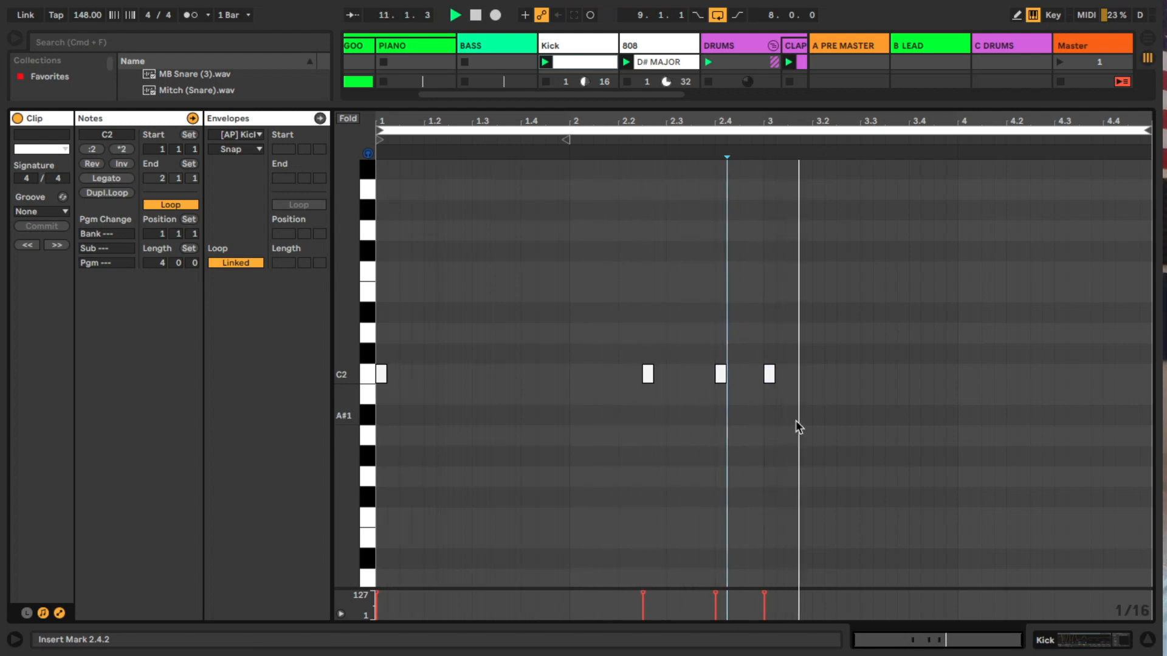
Step: Place further kick hits at 3.2.1, 4.2.1 and 4.3.3 while auditioning the pattern
key(space)
double_click(805, 374)
key(space)
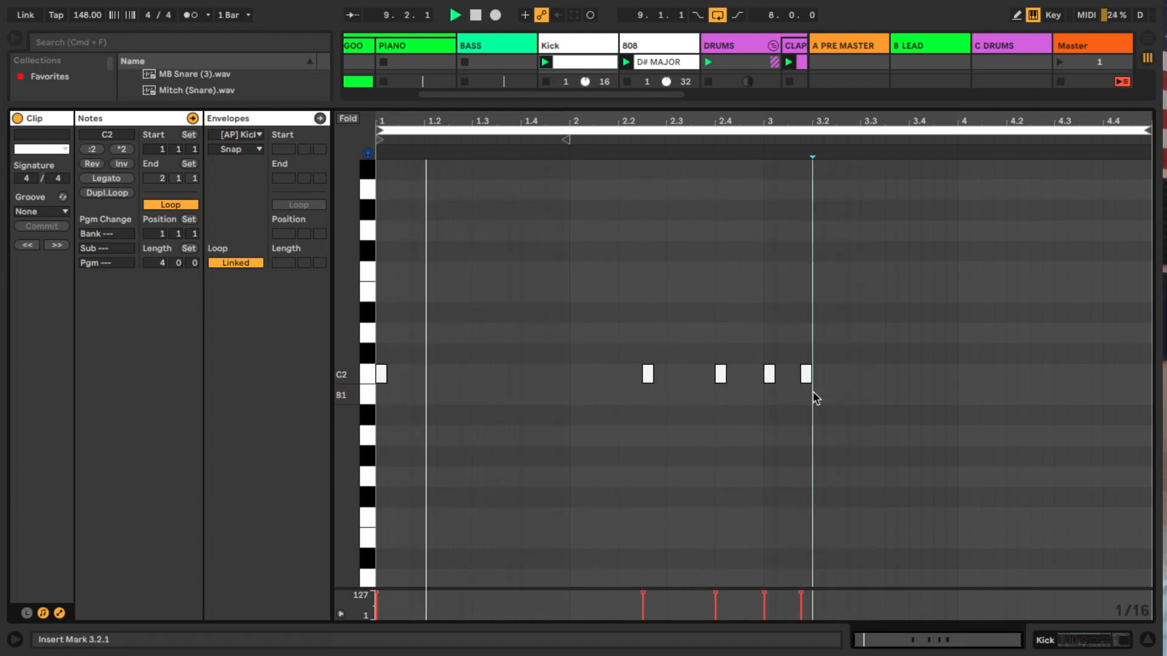
drag(811, 374, 820, 382)
click(819, 422)
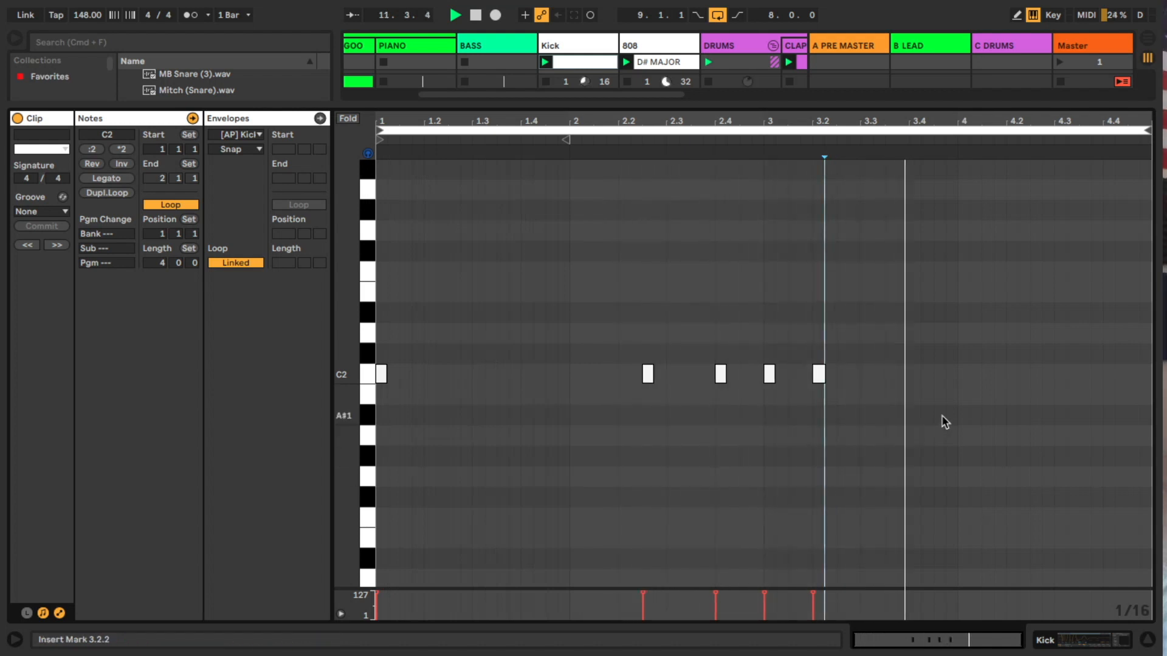
double_click(1011, 375)
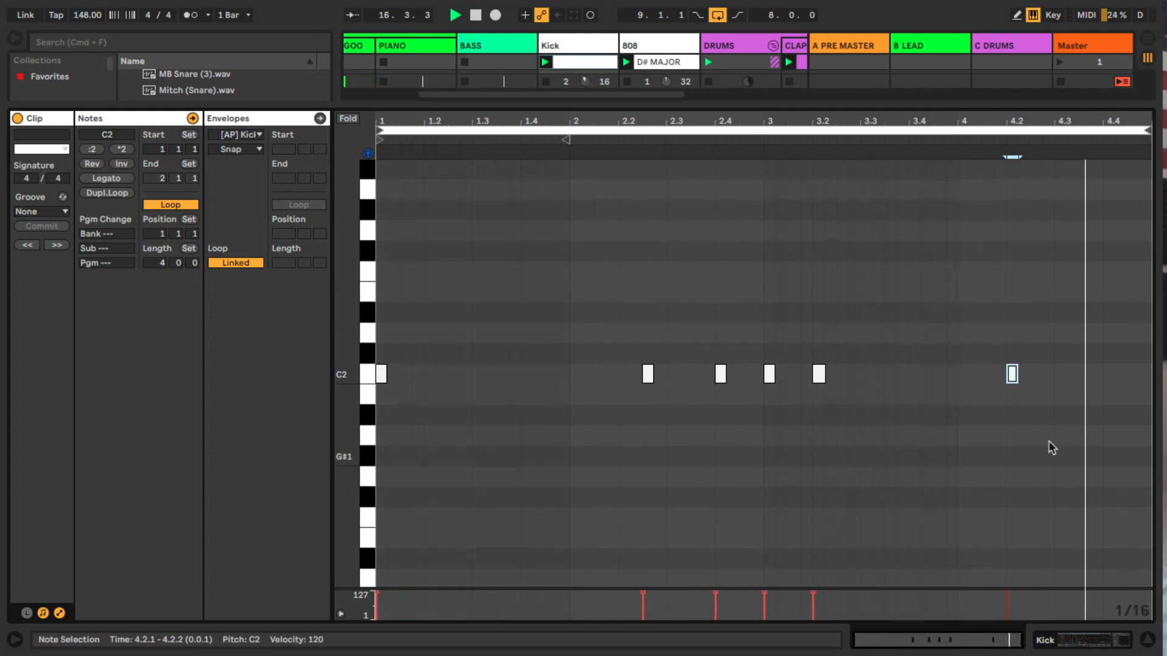
double_click(1086, 375)
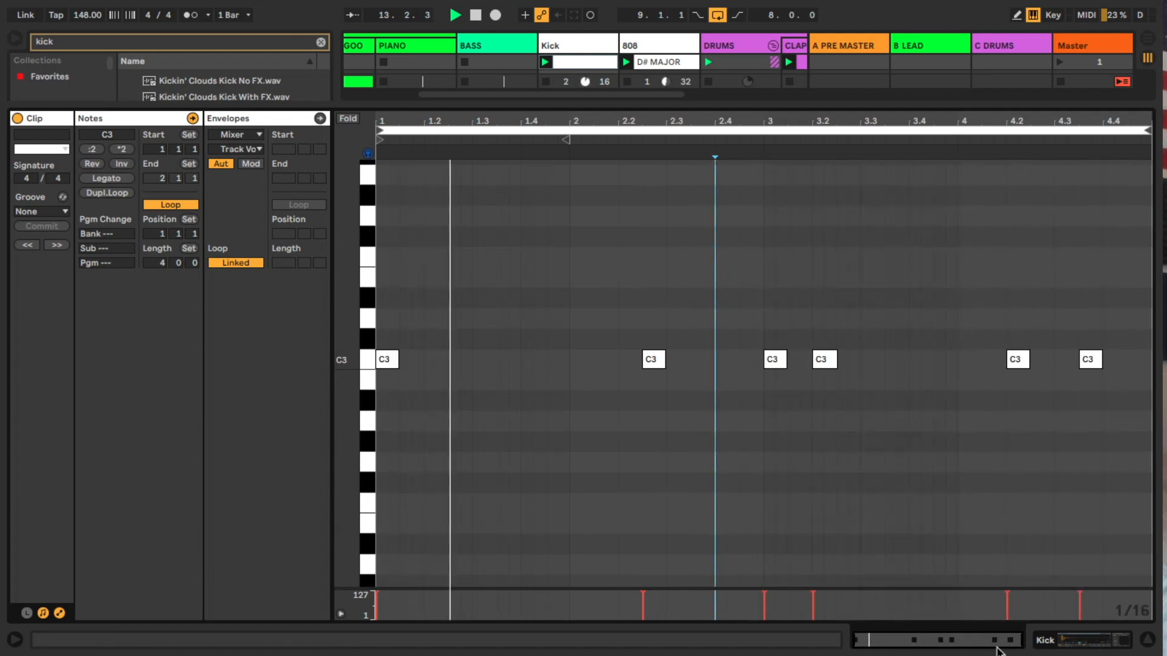
Step: Adjust the Kick track's volume in the mixer and clear the time selection in the open-hat clip
click(1044, 641)
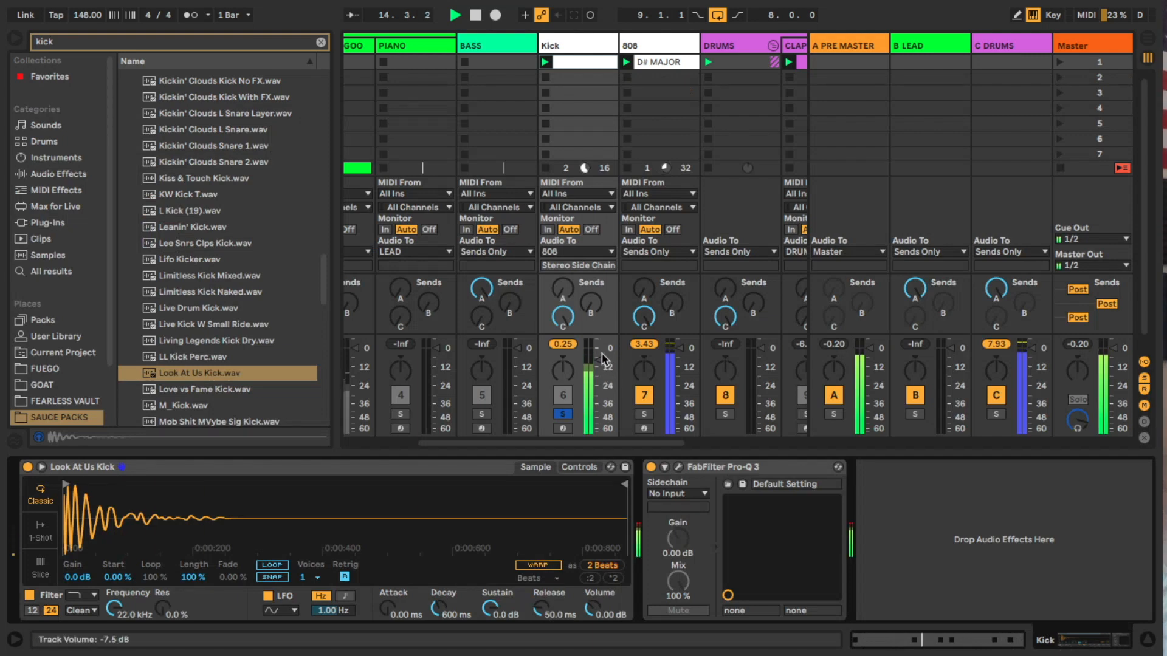
drag(603, 358, 603, 356)
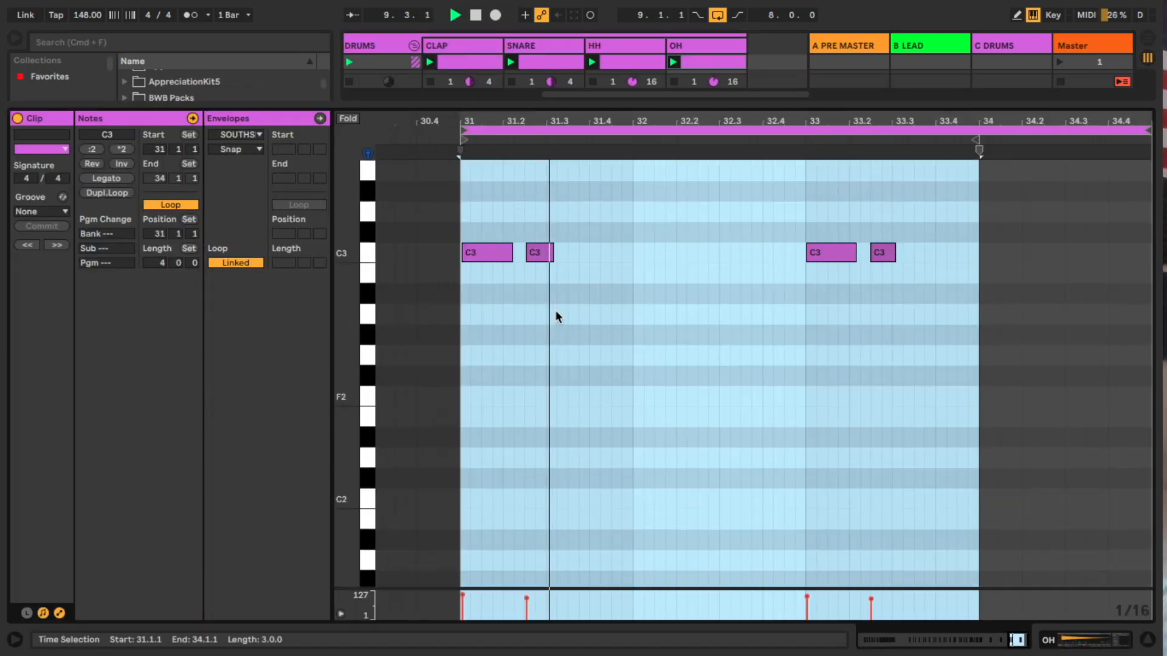
click(752, 351)
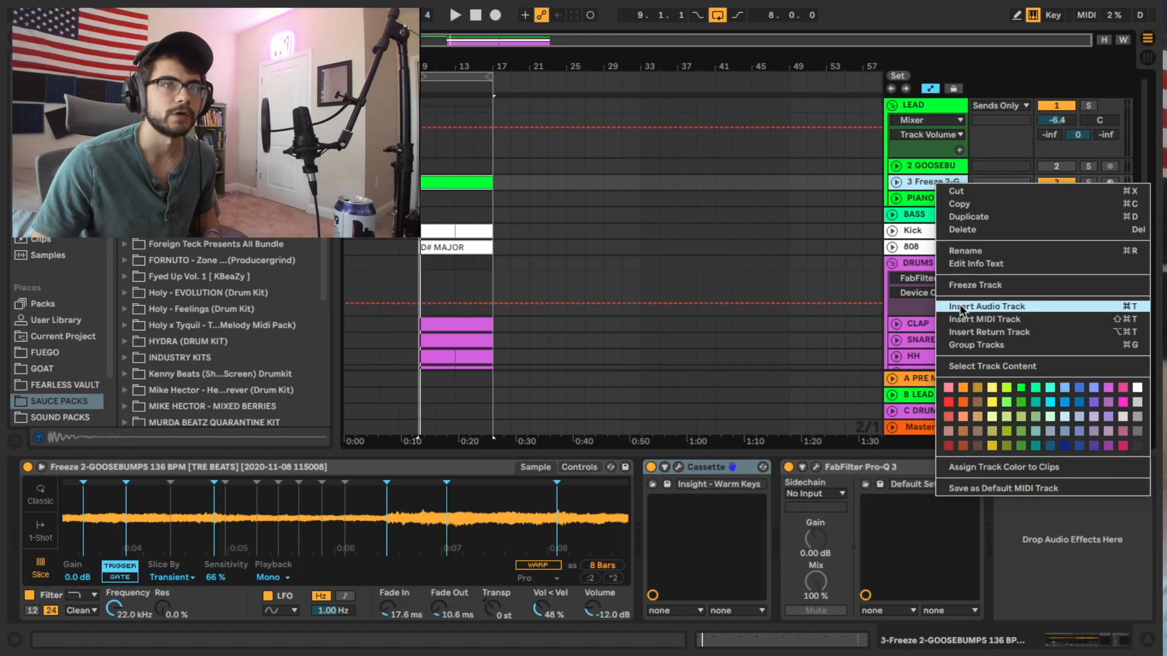
Step: Freeze and flatten the chopped GOOSEBUMPS track to audio and delete its leftover tail after bar 17
click(966, 285)
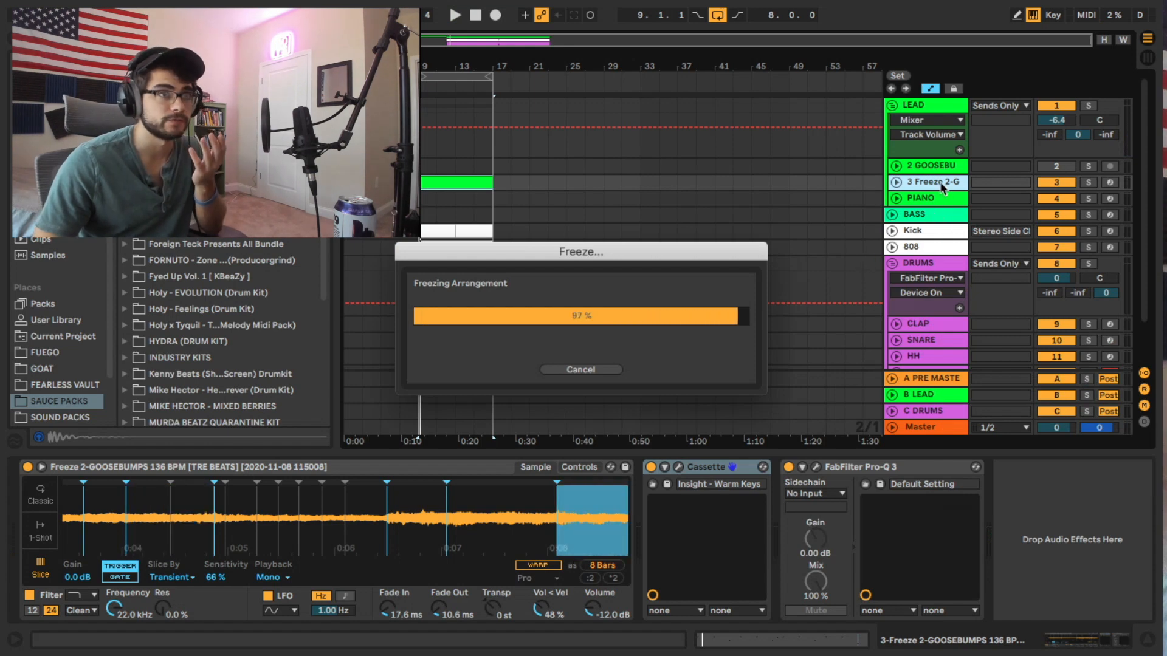
right_click(940, 185)
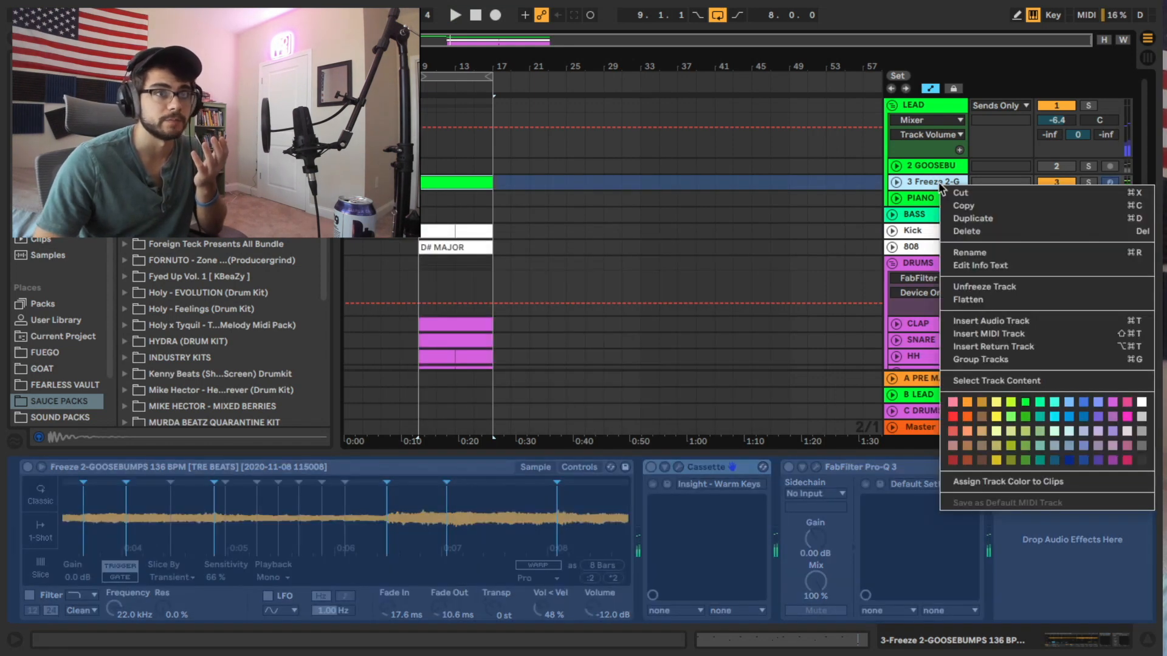
click(971, 300)
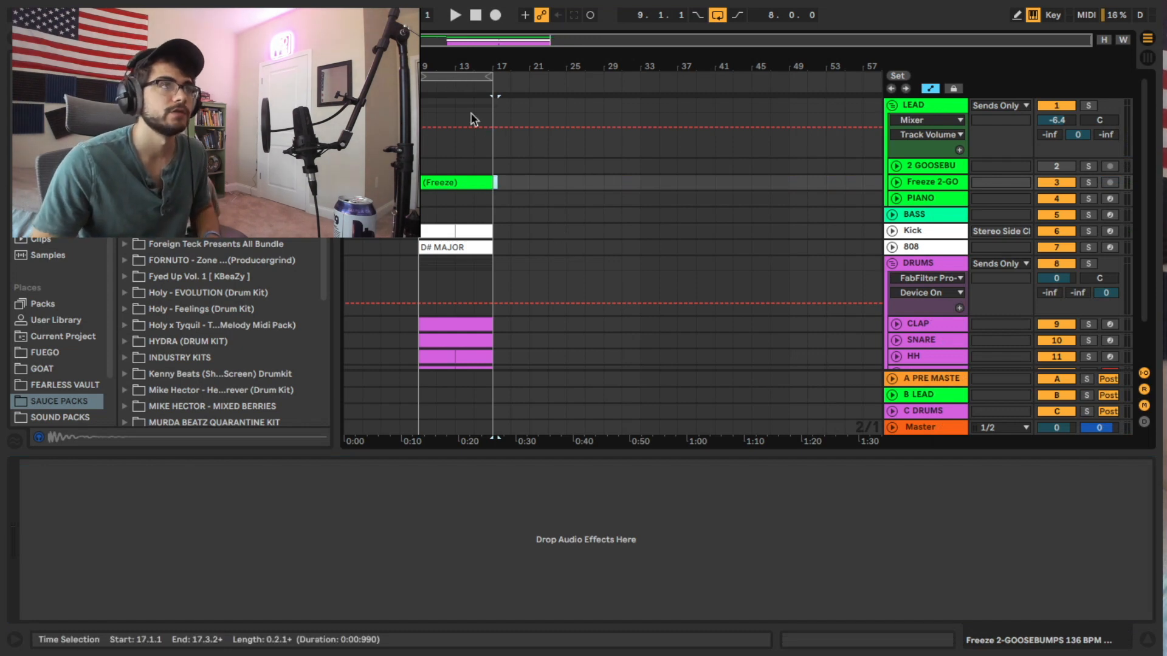
key(Delete)
click(398, 165)
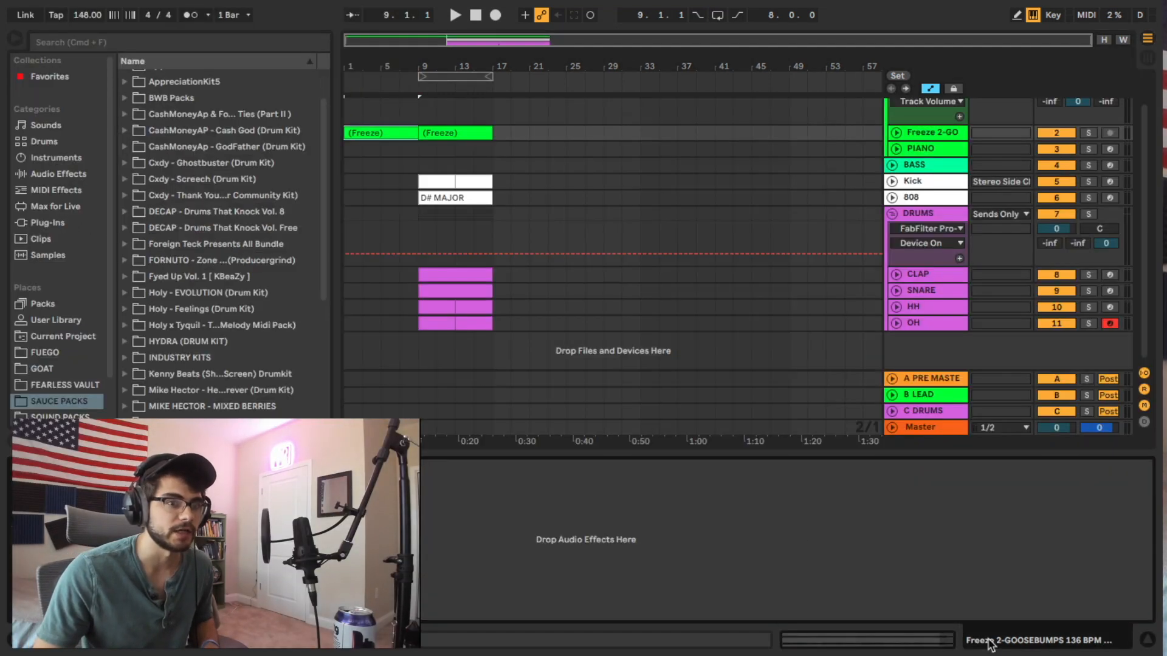
Step: Colour the intro melody clip in bars 1–8 yellow
right_click(384, 136)
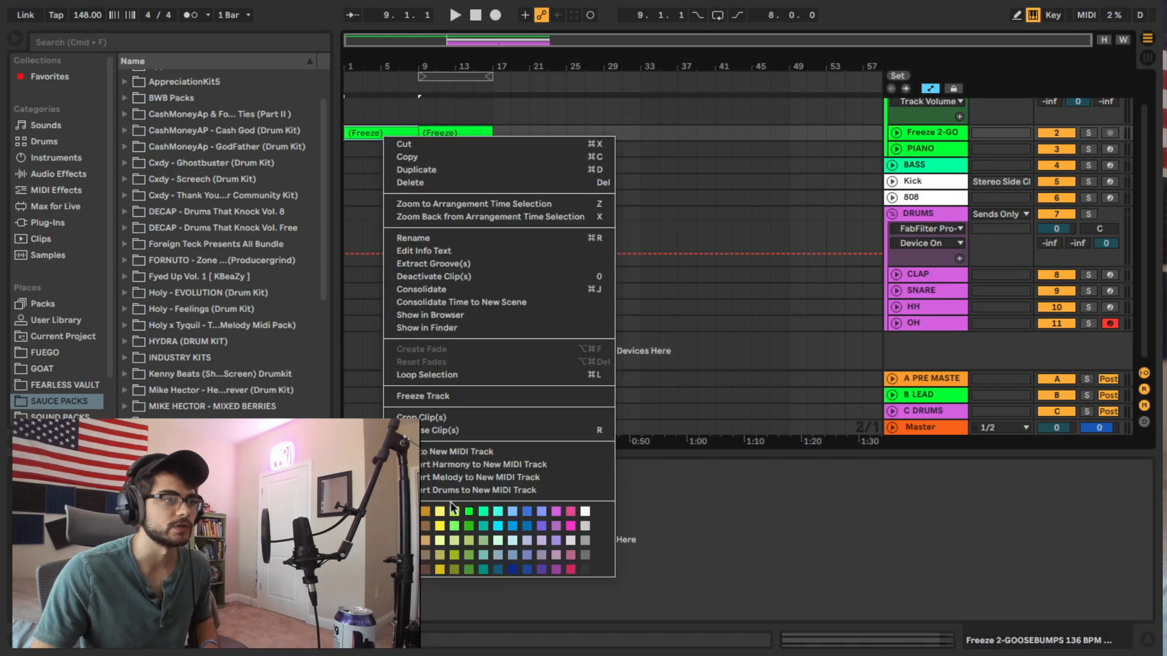
click(440, 525)
scroll(425, 223, up, 1)
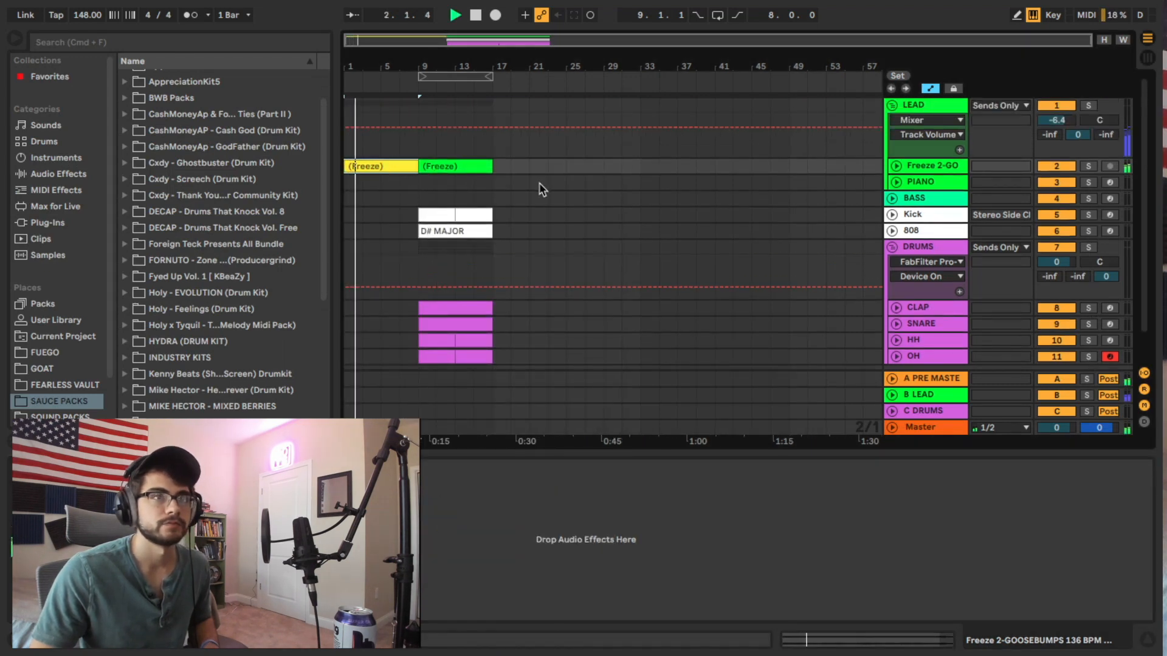
Step: Duplicate the full eight-bar section starting at bar 9 across all tracks three times, up to bar 41
scroll(538, 183, down, 2)
drag(498, 316, 419, 145)
key(super+d)
key(super+d)
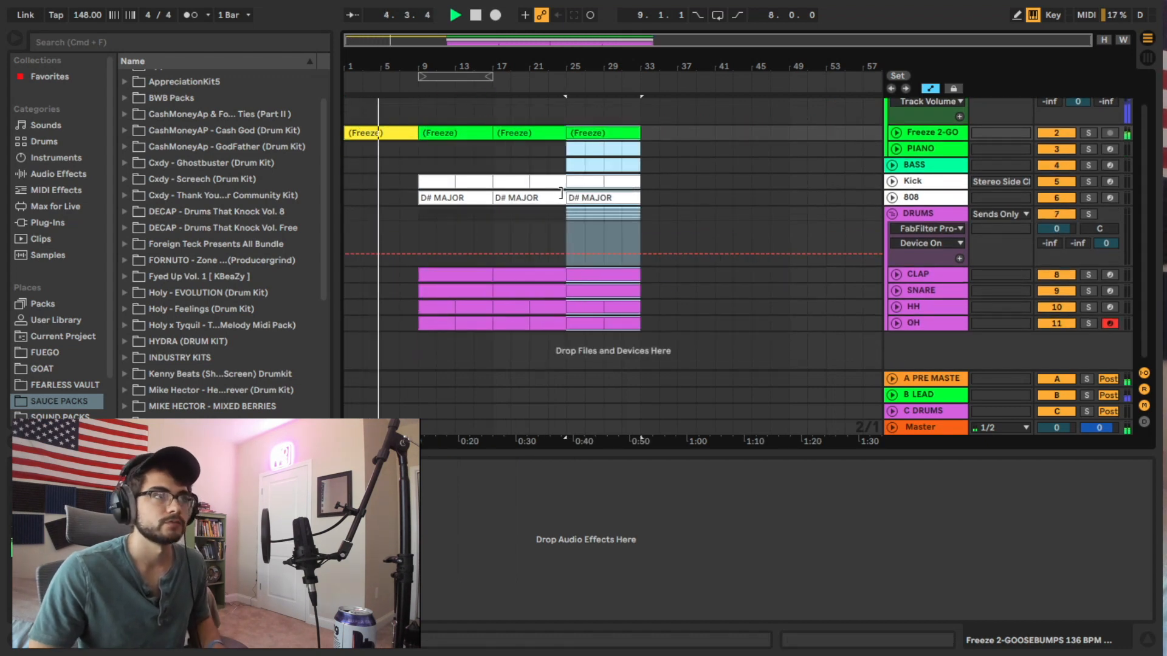
key(super+d)
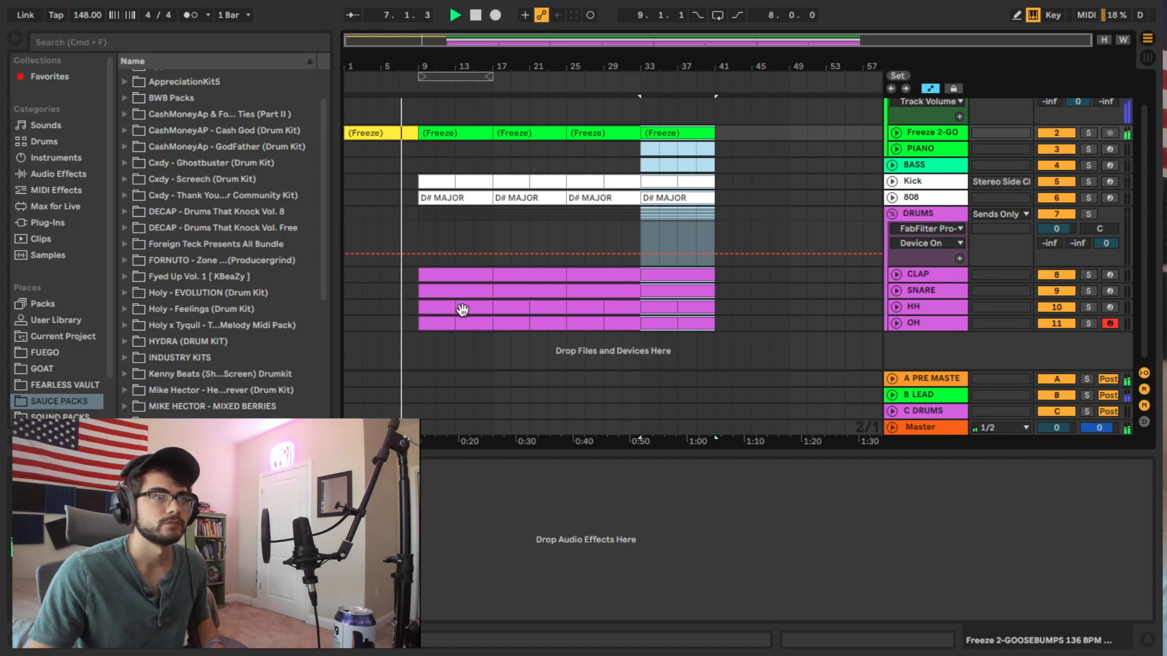
Step: Clear the clap, snare, hi-hat and open-hat clips from bars 17–20 and the kick clips from bars 17–24
drag(494, 274, 531, 291)
click(513, 310)
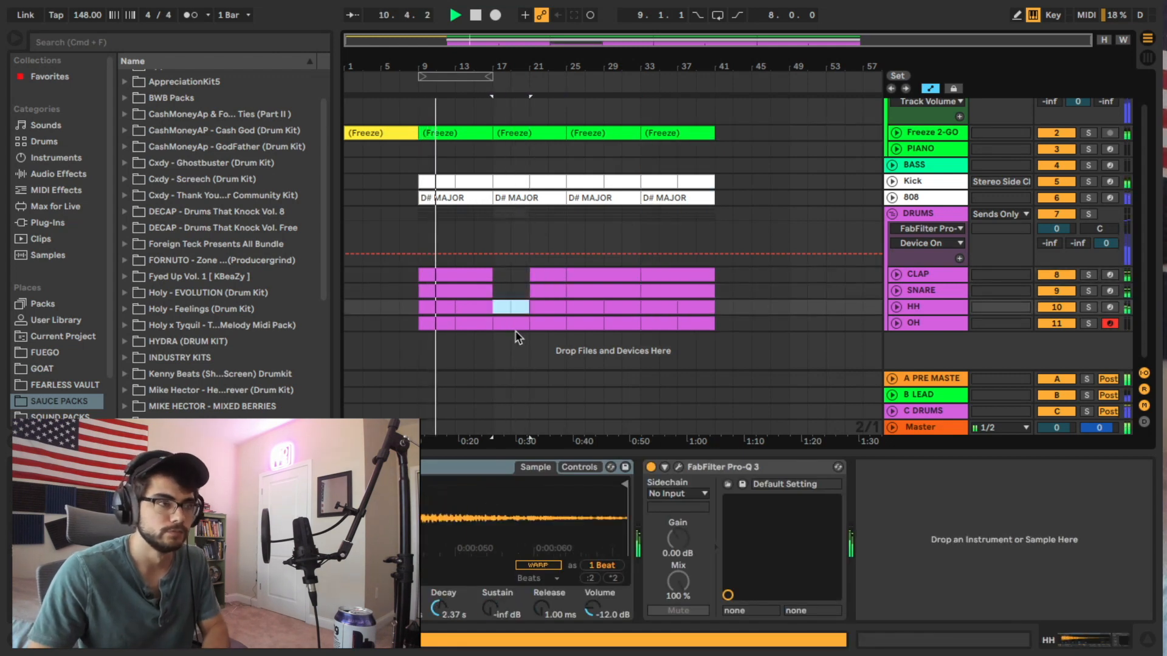
key(Delete)
key(Down)
key(Delete)
drag(513, 182, 549, 182)
key(Delete)
Step: Delete the open-hat clips in bars 33–40 and bars 21–24
click(573, 311)
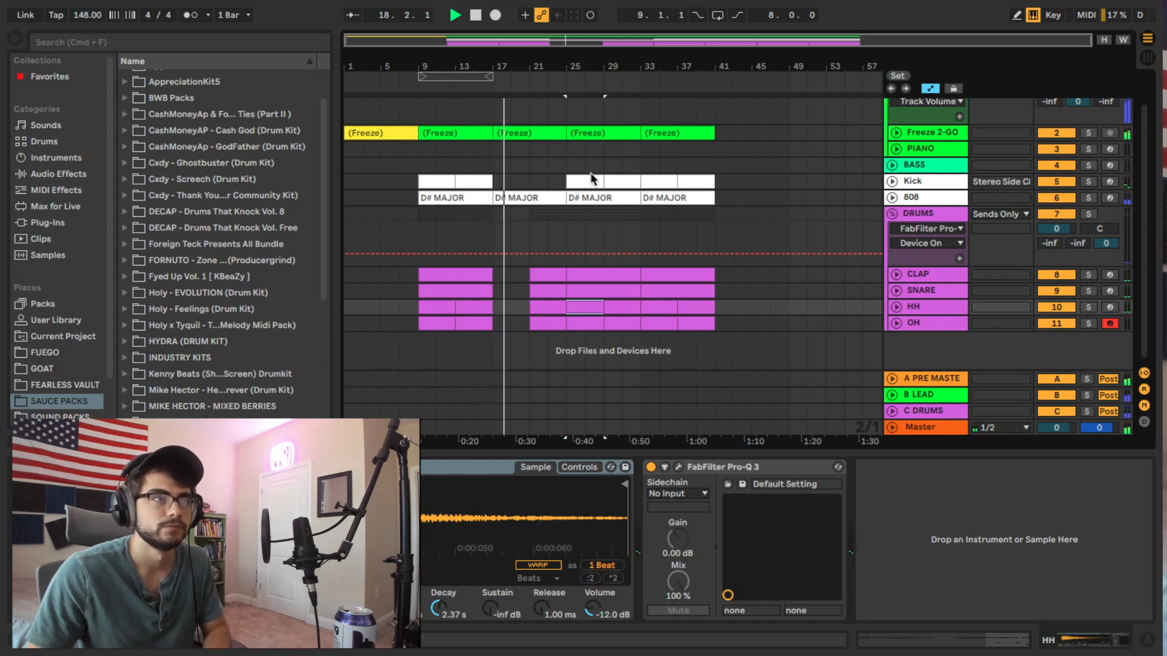
click(656, 326)
key(Delete)
click(683, 321)
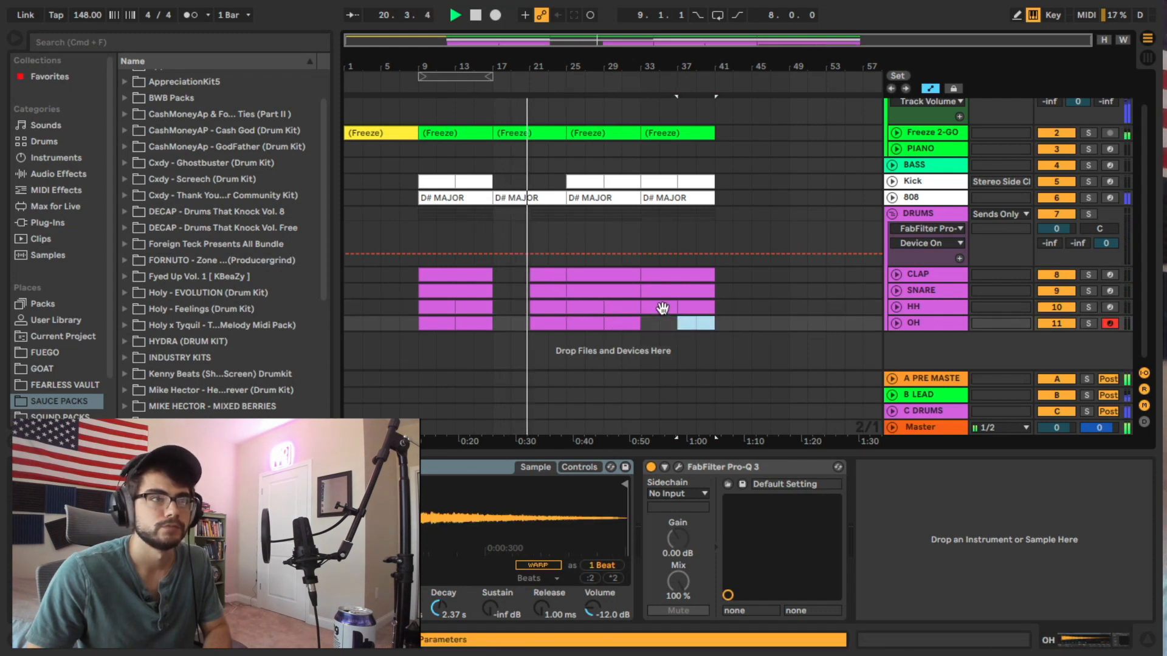
click(551, 324)
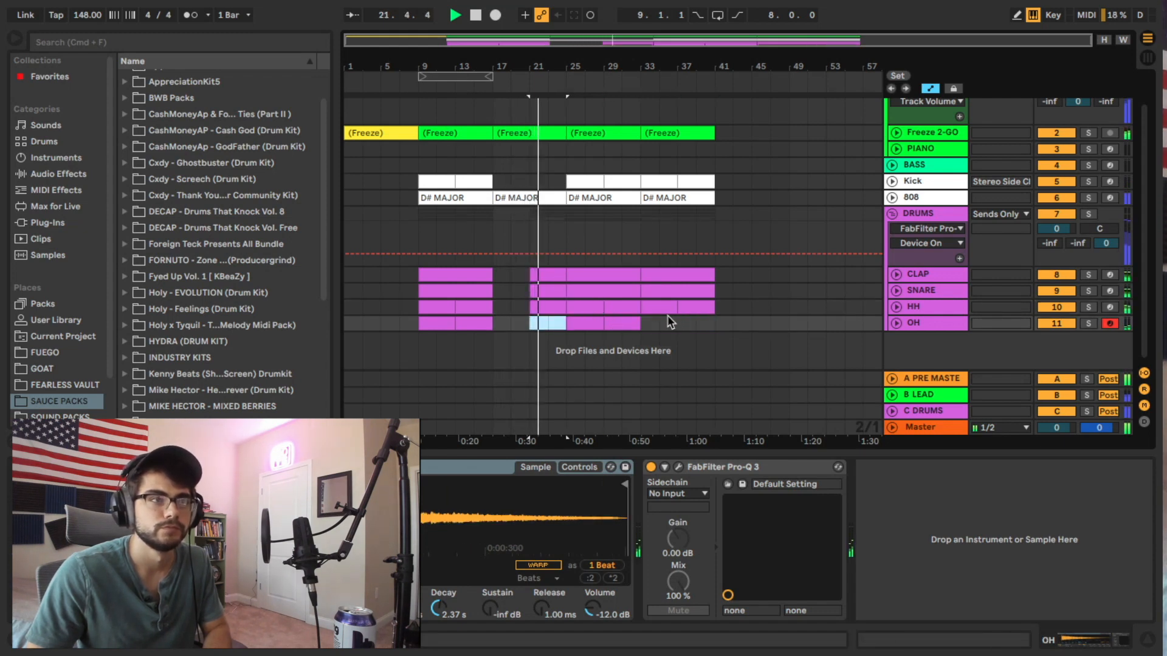
key(Delete)
click(645, 322)
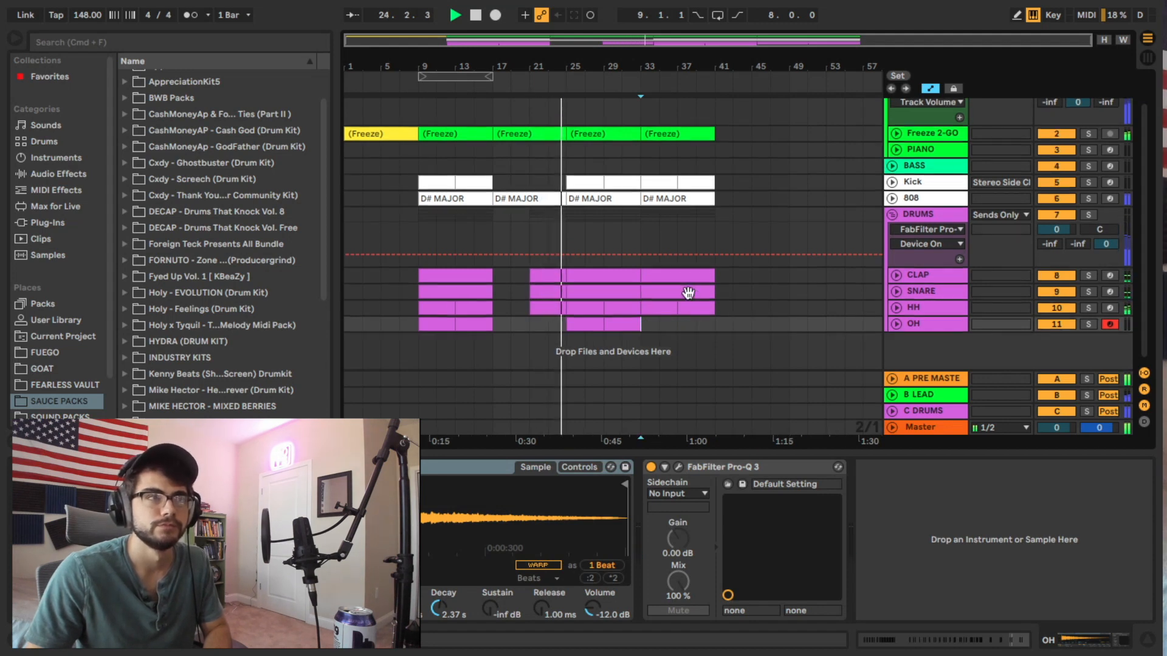
Step: Open the frozen melody clip in bars 25–32, adjust its transpose and resume playback to hear it
scroll(644, 231, up, 2)
click(608, 167)
key(space)
double_click(608, 167)
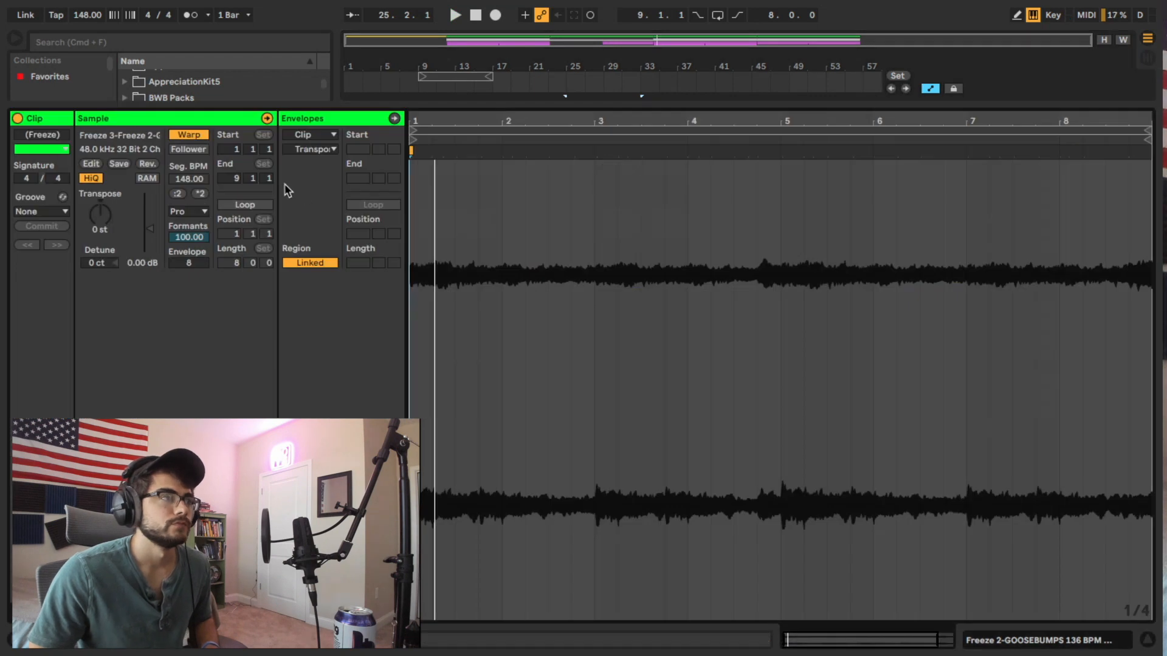
drag(106, 217, 105, 215)
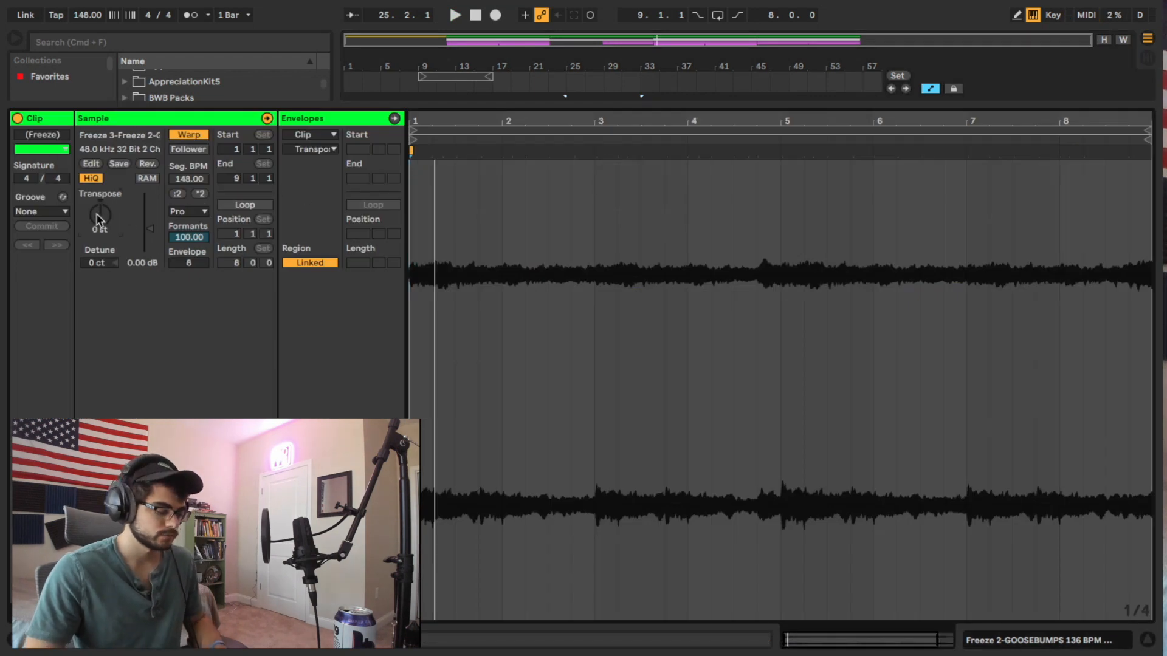
click(990, 636)
key(space)
Step: Colour the melody clip in bars 25–32 light blue and duplicate it into bars 33–40
right_click(584, 135)
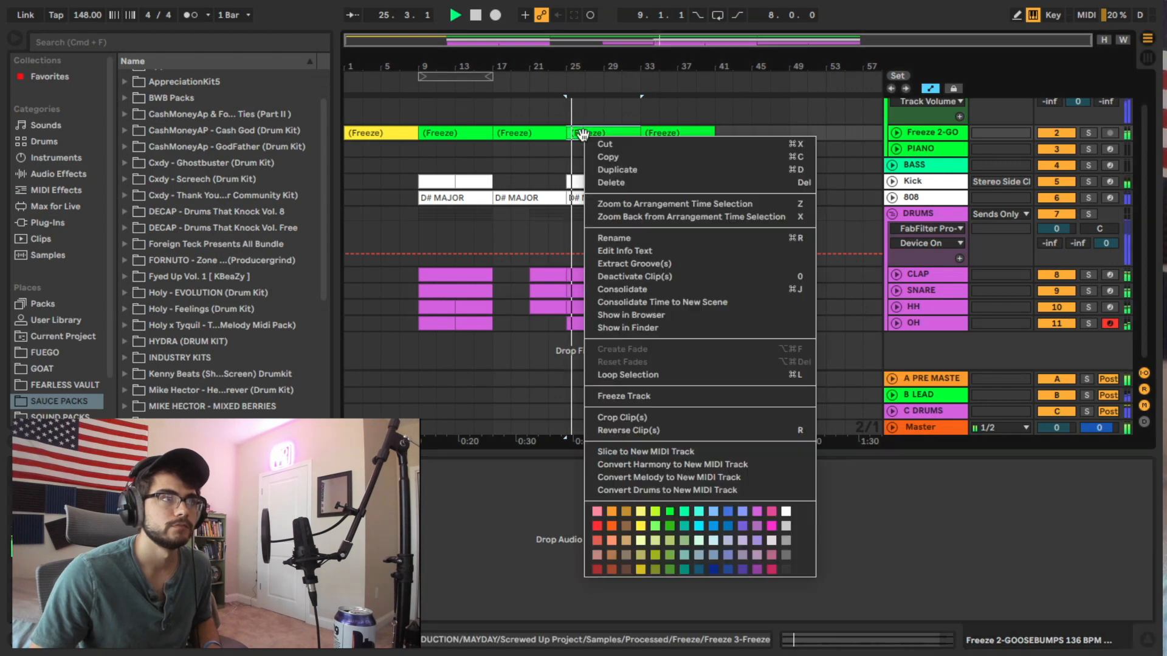
click(608, 466)
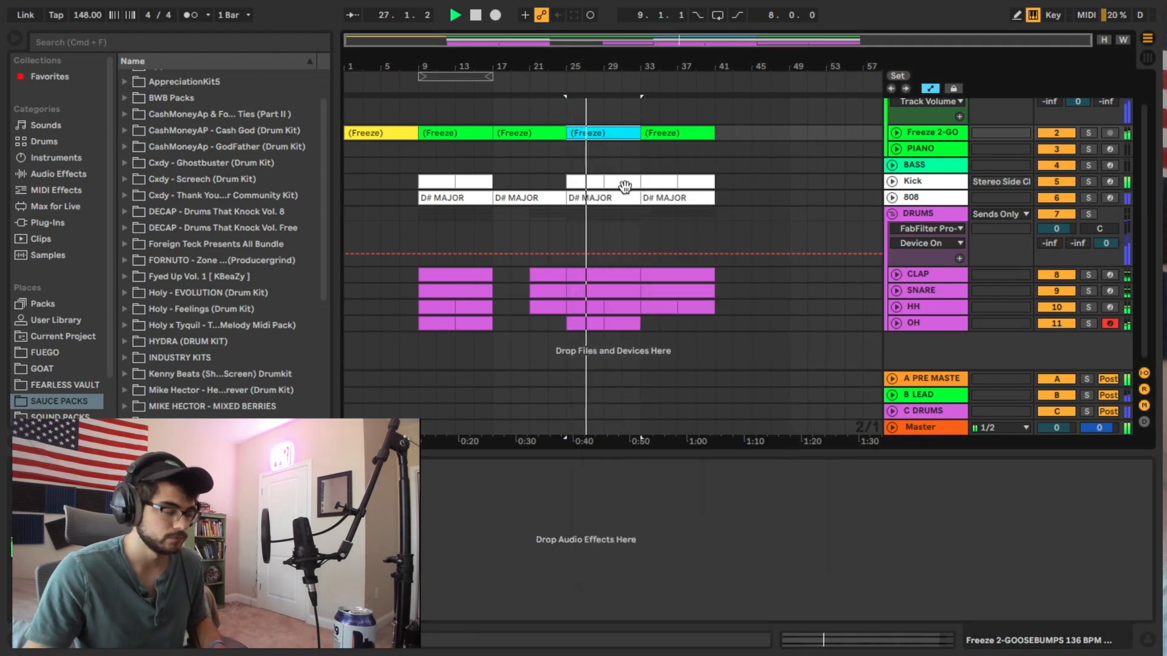
key(super+d)
click(612, 132)
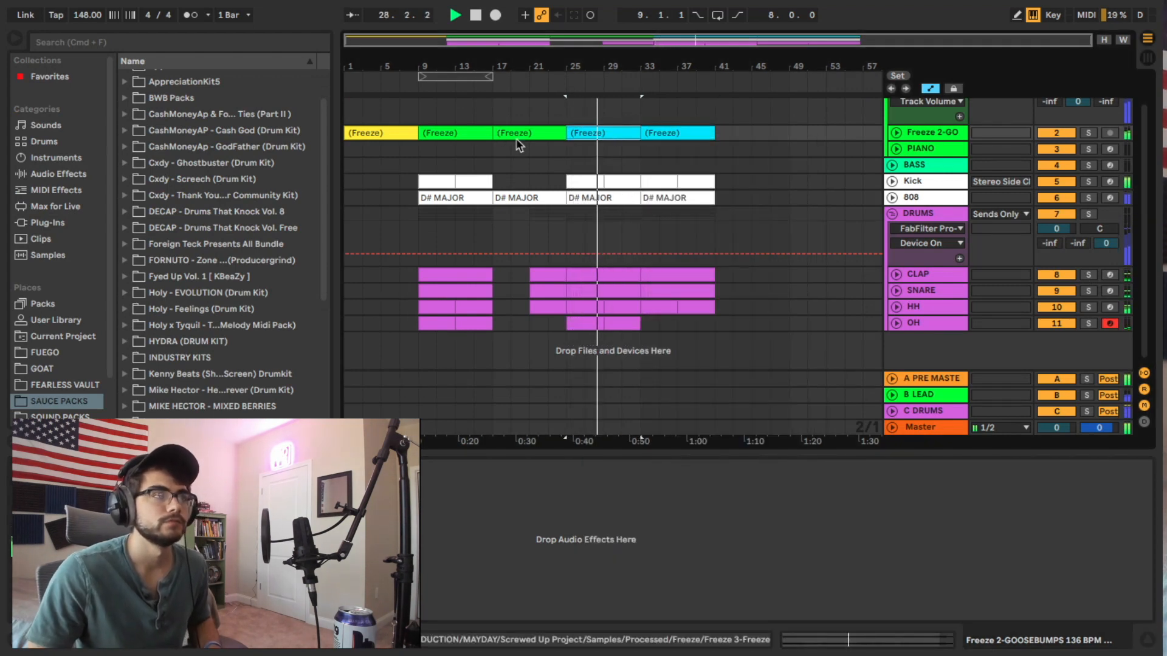
scroll(800, 297, up, 2)
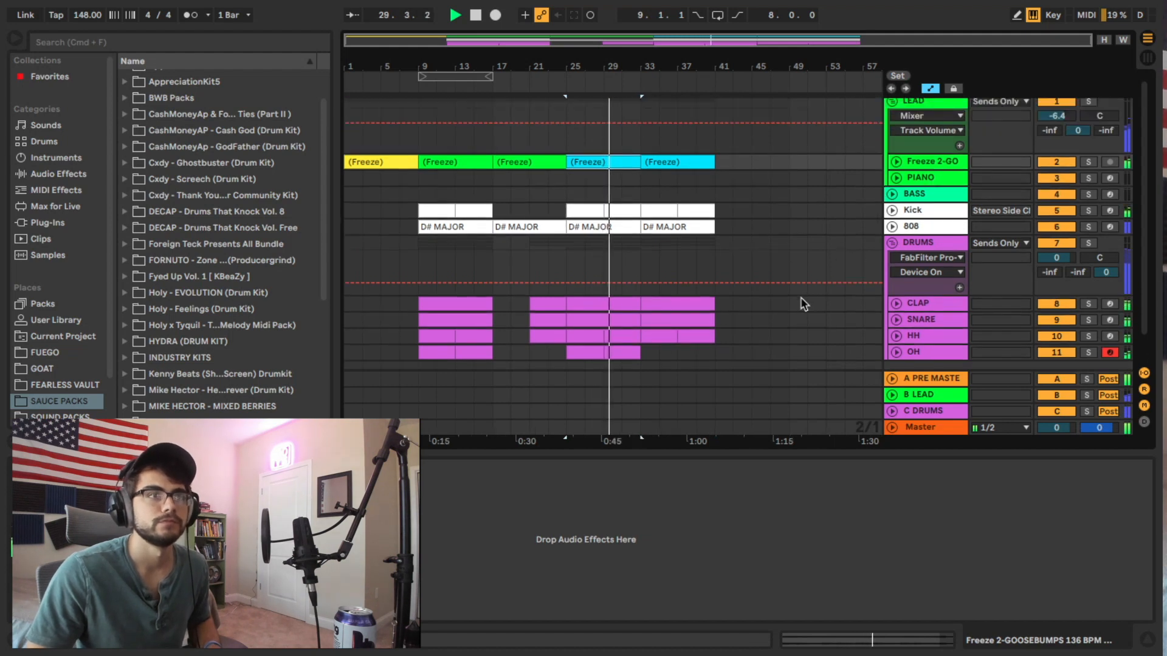
scroll(800, 300, down, 2)
scroll(798, 308, up, 2)
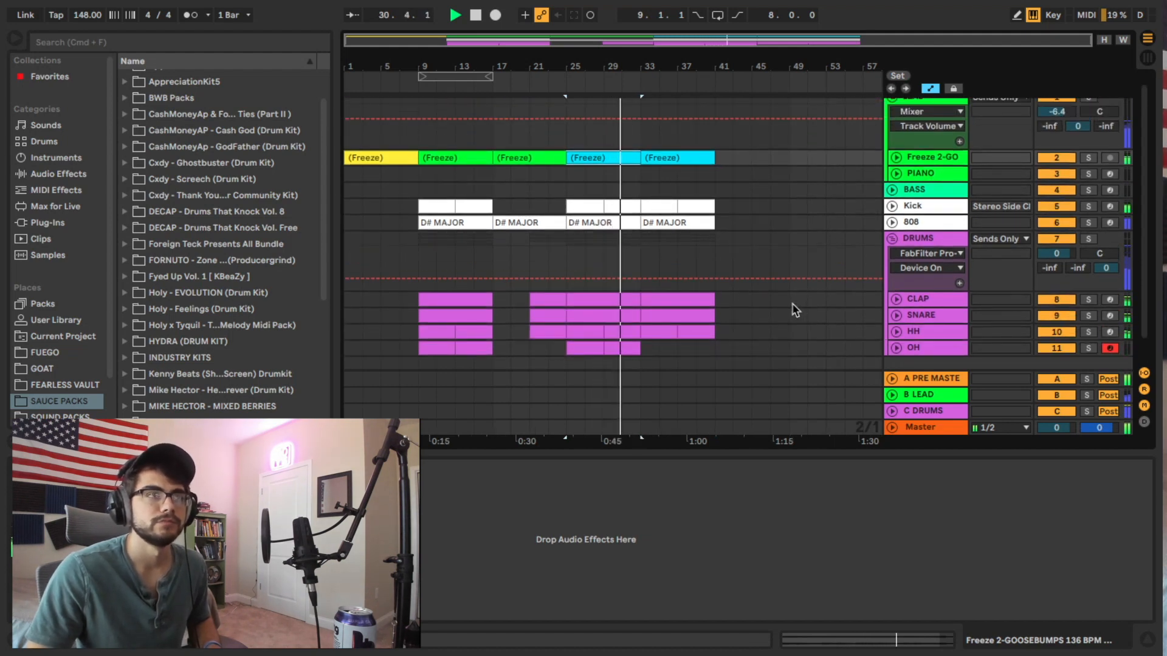
scroll(717, 218, down, 2)
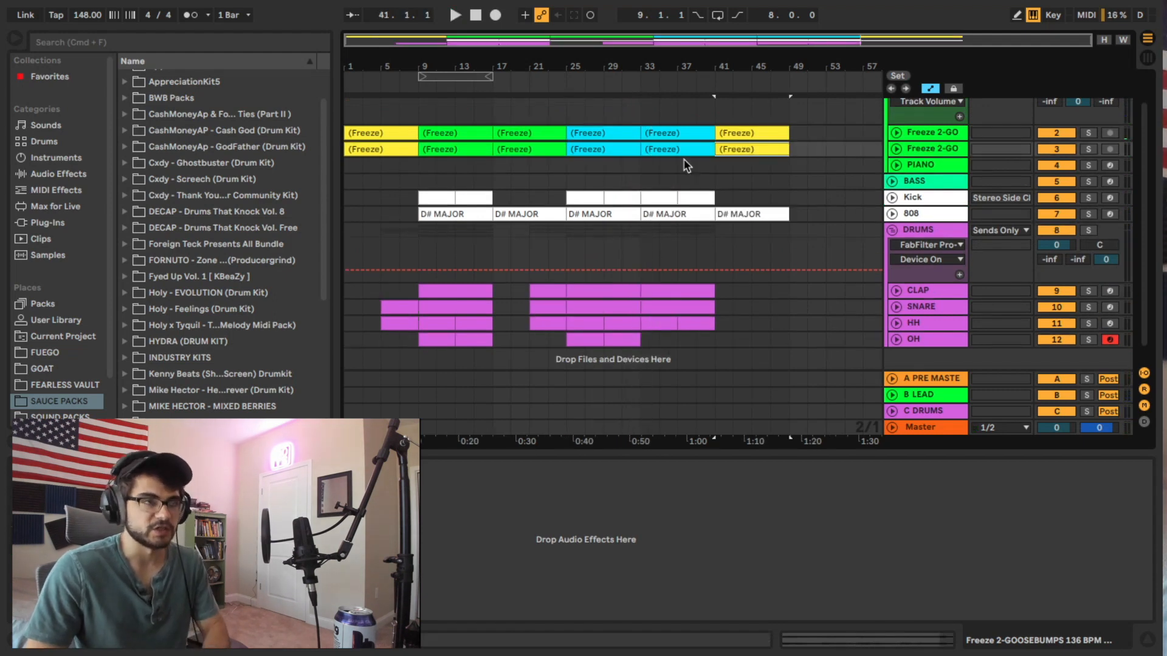
Step: Clear the yellow and green clips from the second melody track, keeping only its blue clips in bars 25–40
key(Delete)
click(531, 151)
key(Delete)
click(438, 151)
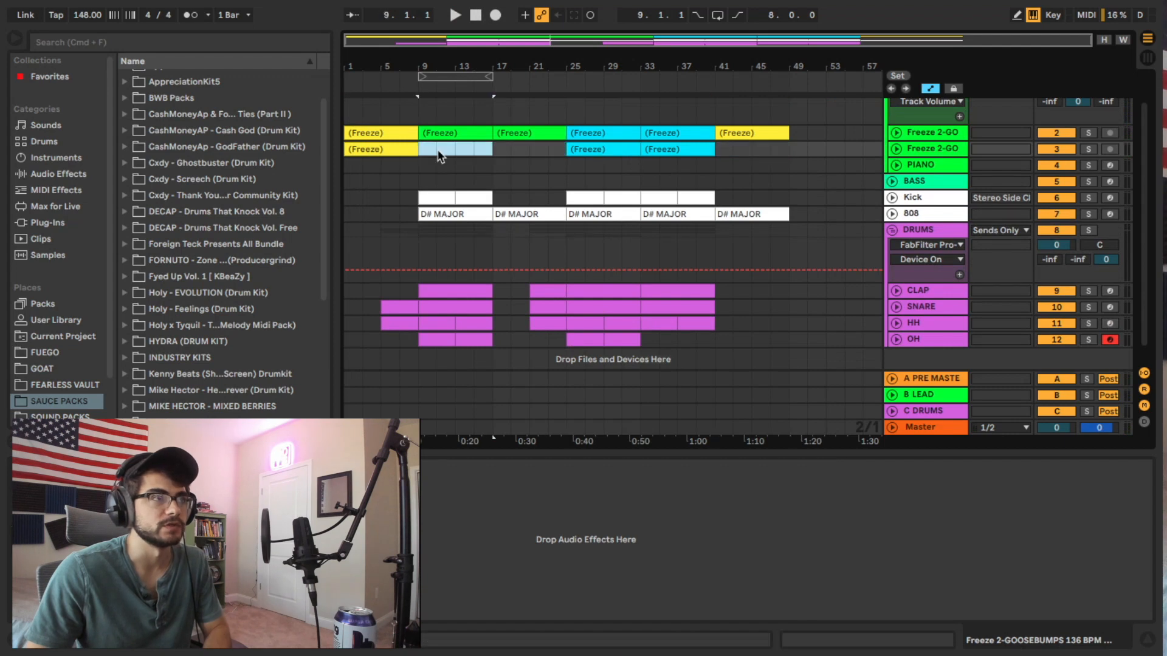
key(Delete)
click(389, 150)
key(Delete)
Step: Delete the two blue melody clips in bars 25–40 from the first melody track
click(593, 135)
key(Delete)
click(662, 136)
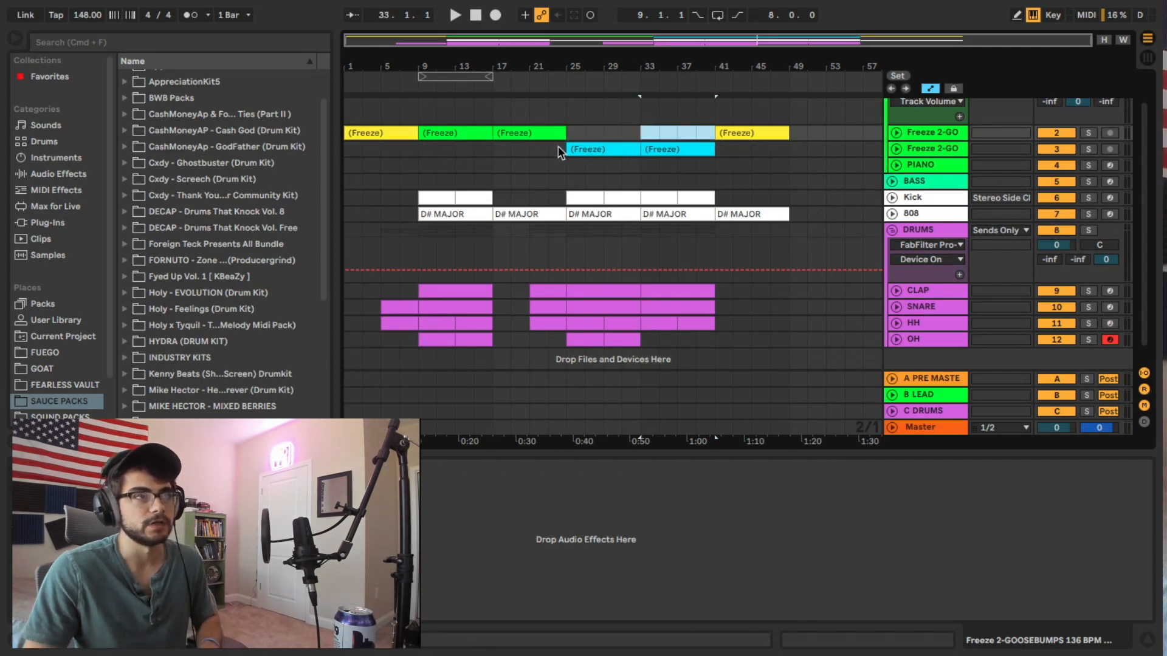
key(Delete)
Step: Lower the second melody track's volume to -3.7 dB while playing the transition into bar 25
click(562, 149)
click(897, 149)
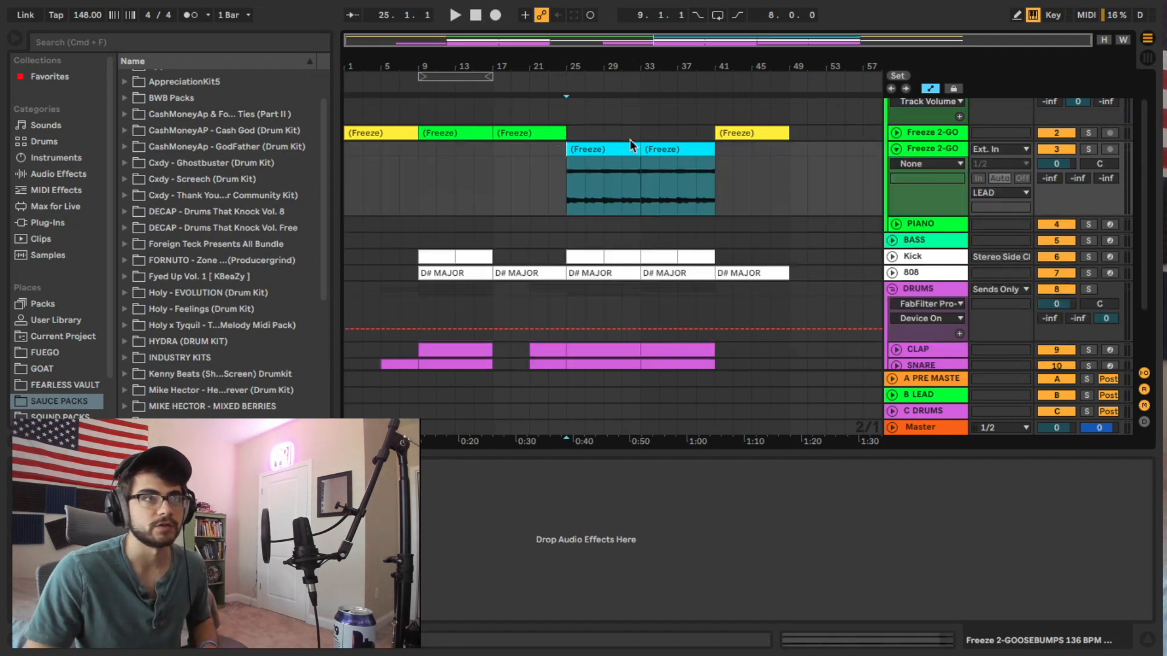
click(547, 161)
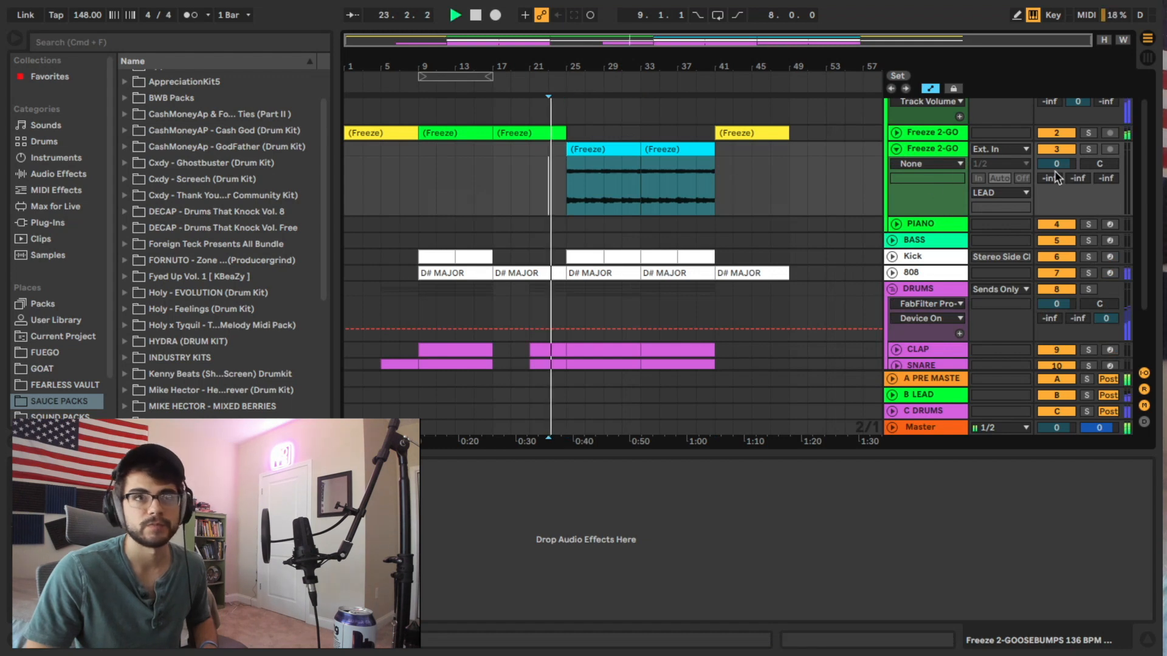
click(945, 149)
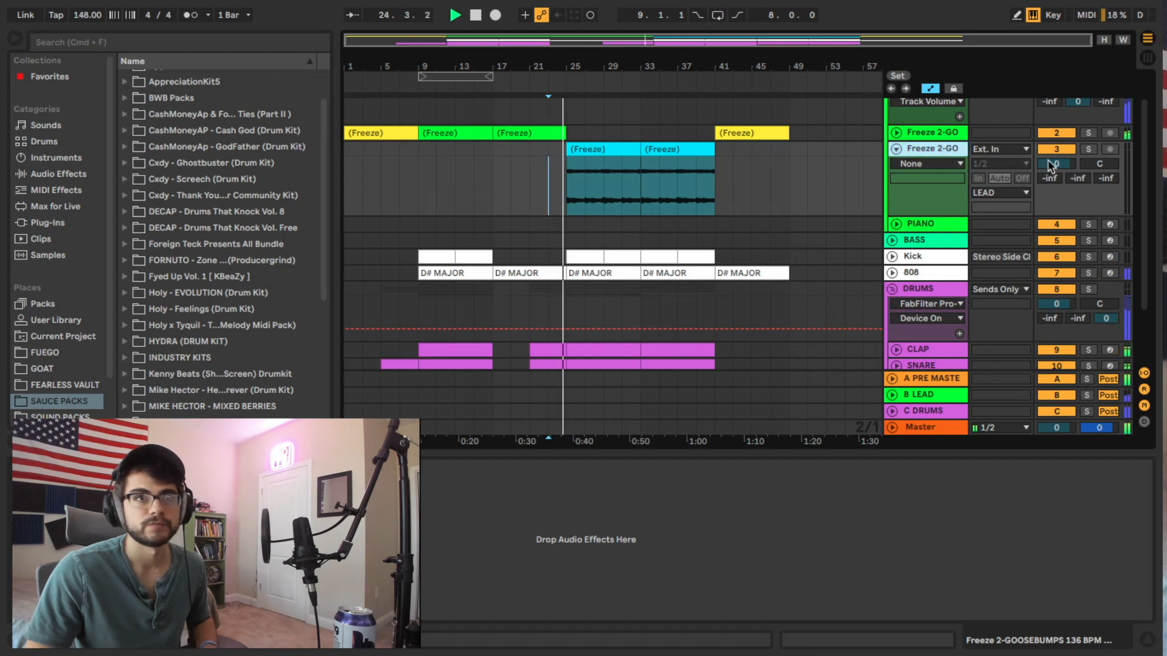
drag(1056, 164, 1056, 166)
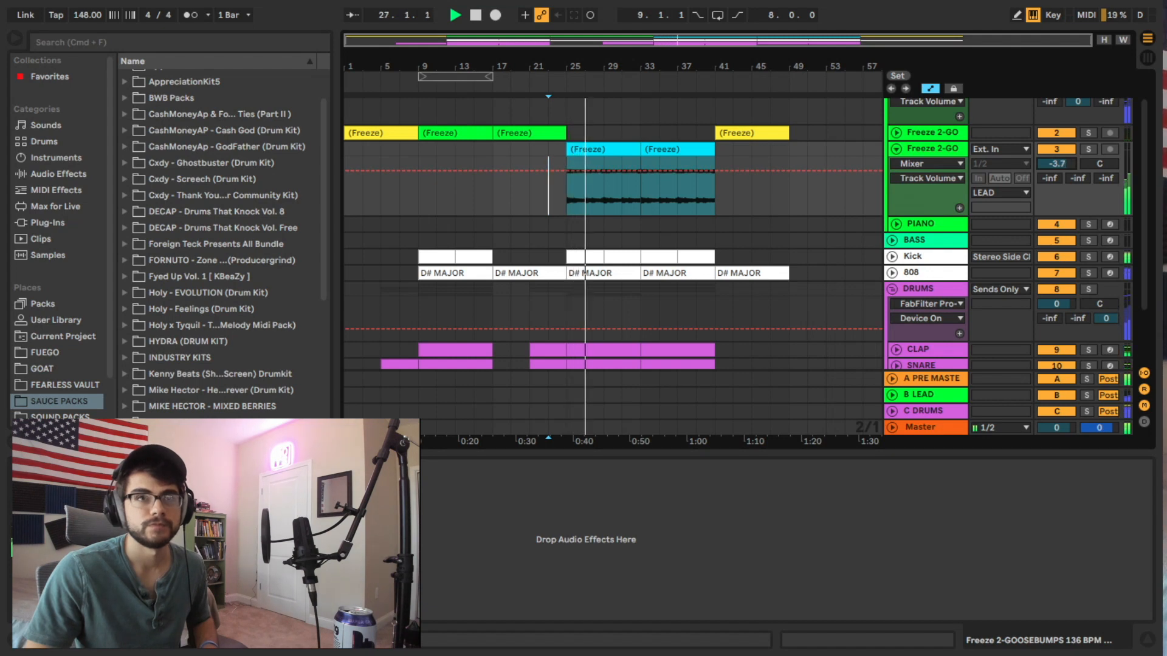
Step: Replay the transition into bar 25, fine-tune the second melody track's volume and fold the track
key(space)
key(space)
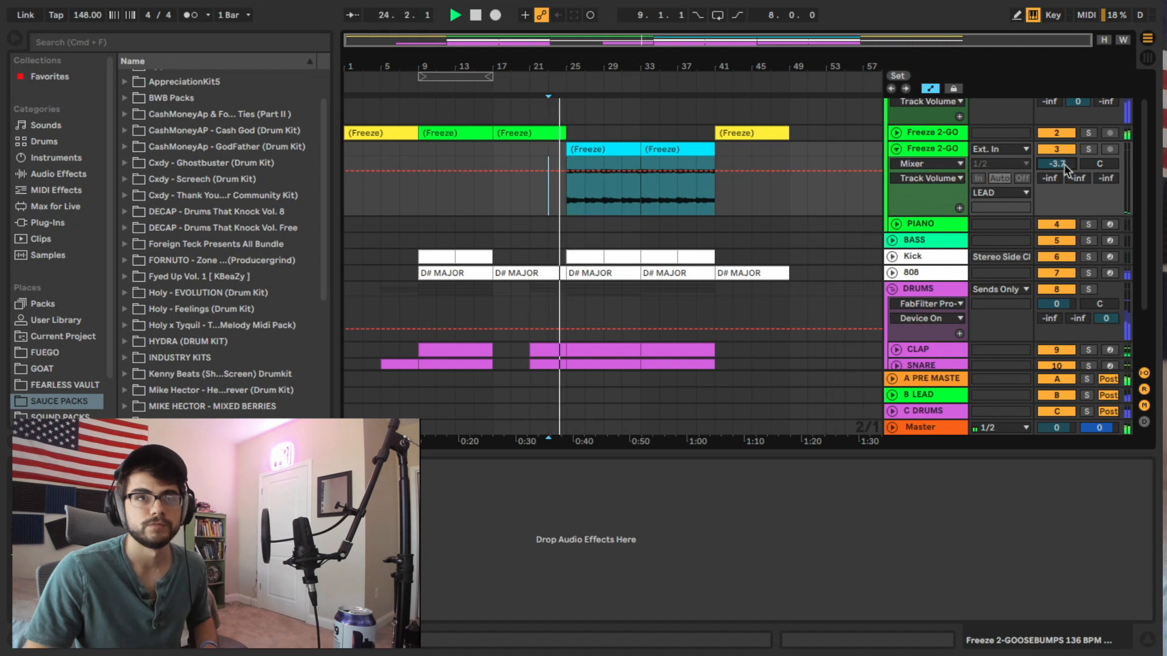
drag(1053, 166, 1054, 168)
click(896, 149)
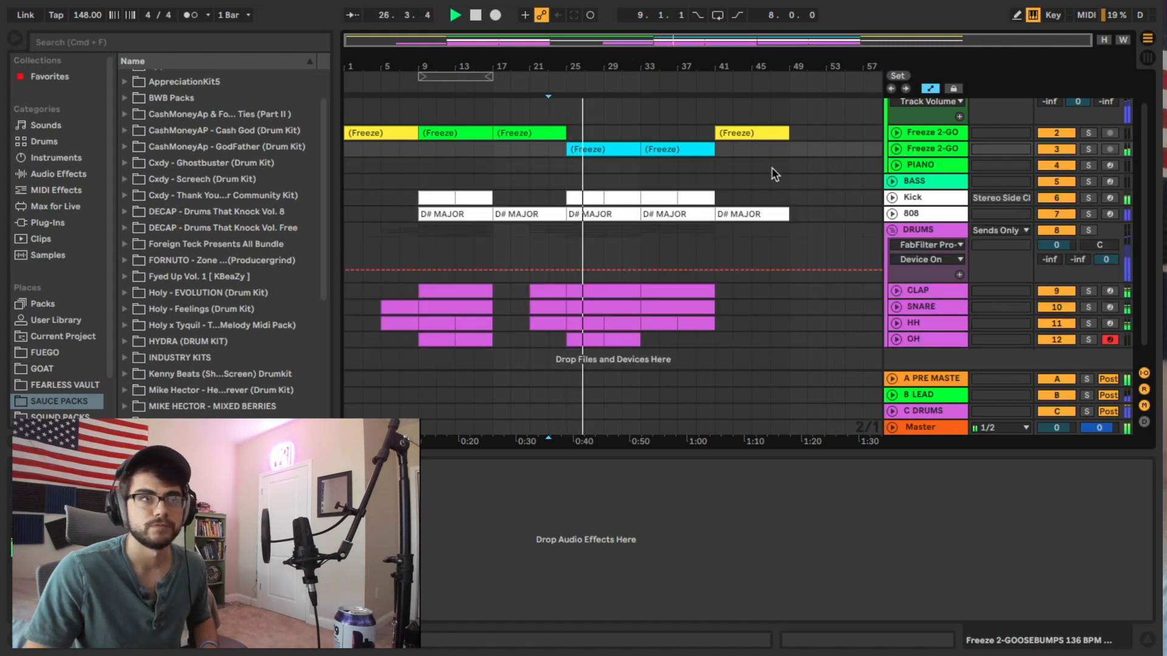
Step: Listen through bars 27–37 and check the drum track levels in the mixer
scroll(647, 173, up, 1)
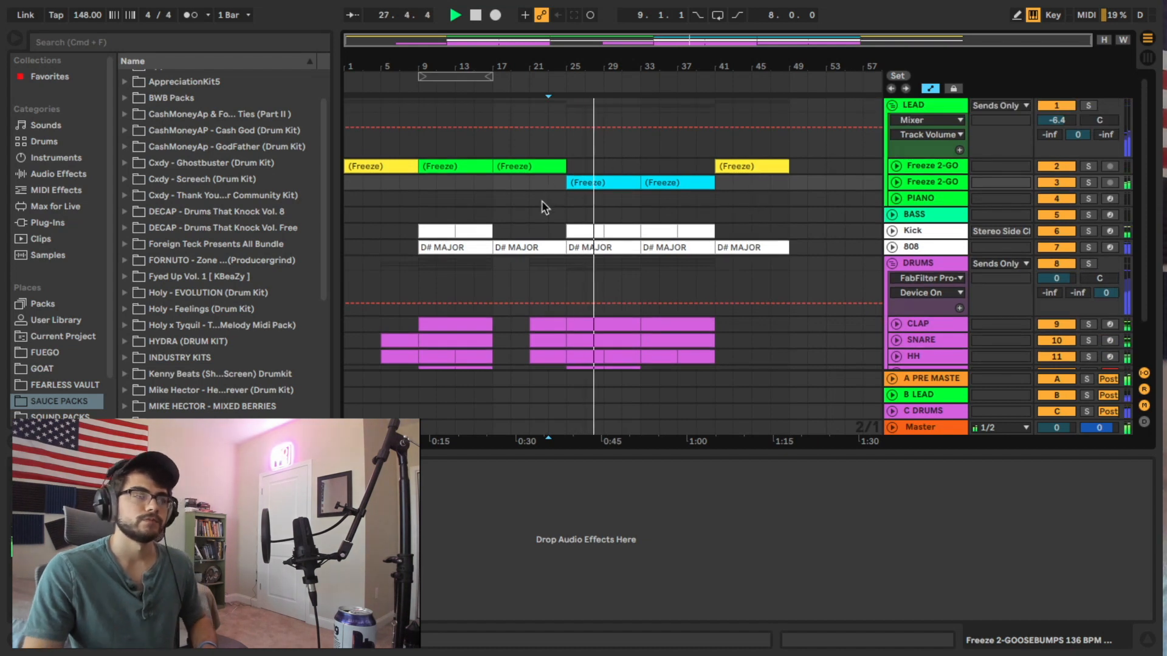
scroll(541, 200, down, 1)
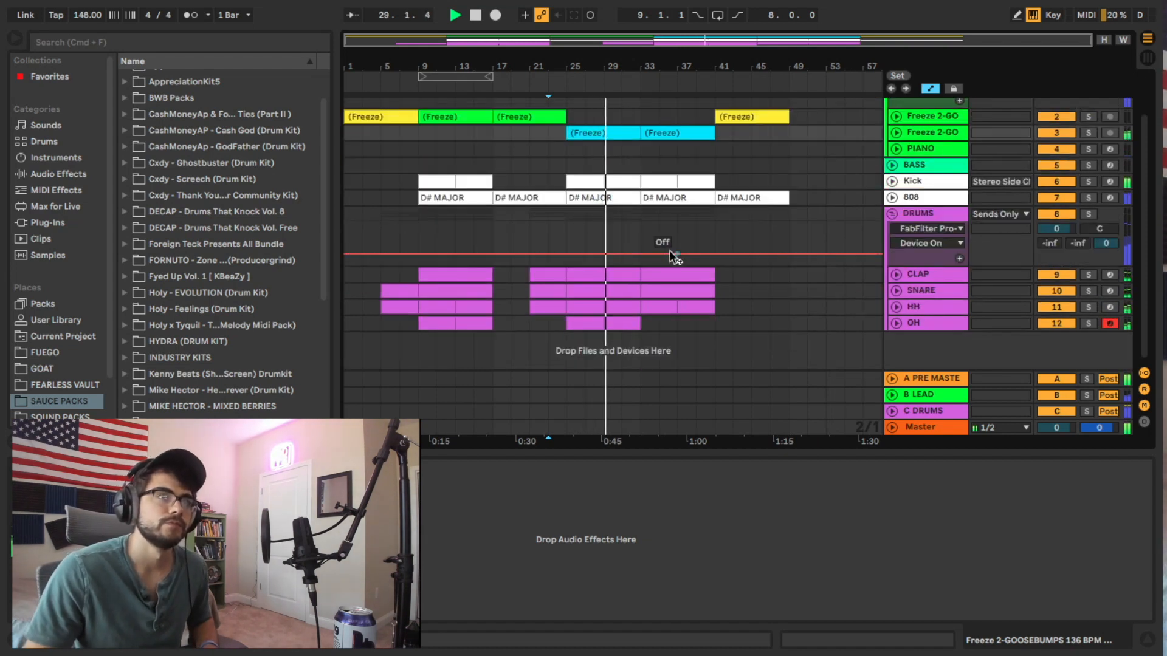
key(Tab)
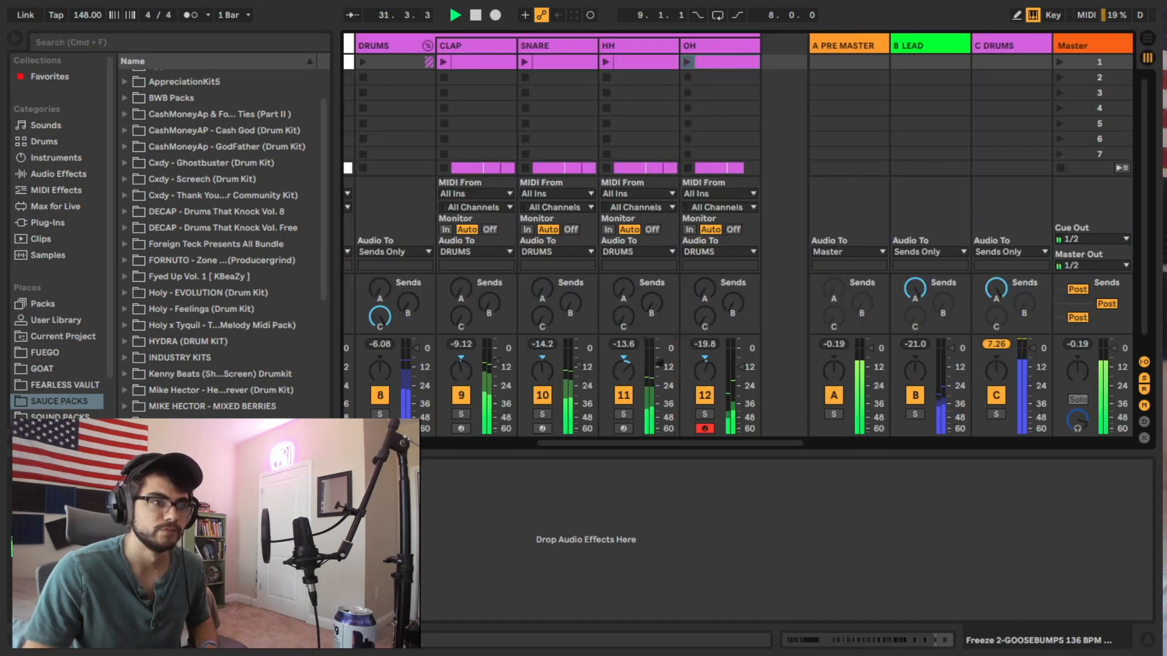
key(Tab)
key(space)
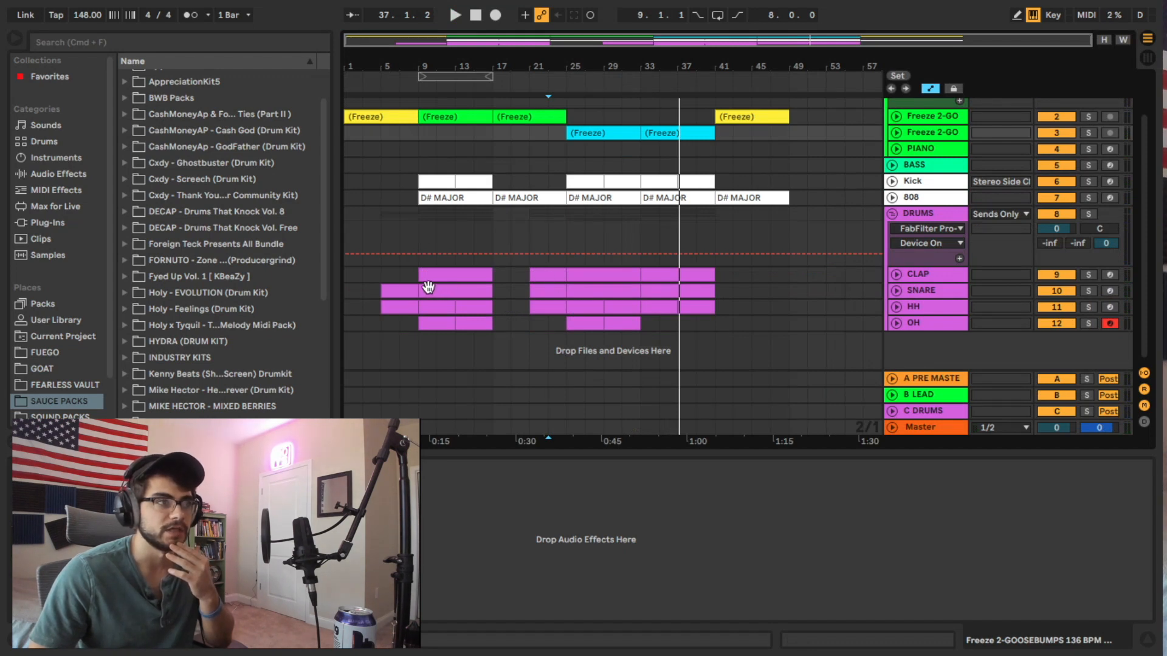
Step: Move the snare clip in bars 5–8 to the clap track and remove the snare from bars 9–12, 21–28 and 33–36
click(399, 293)
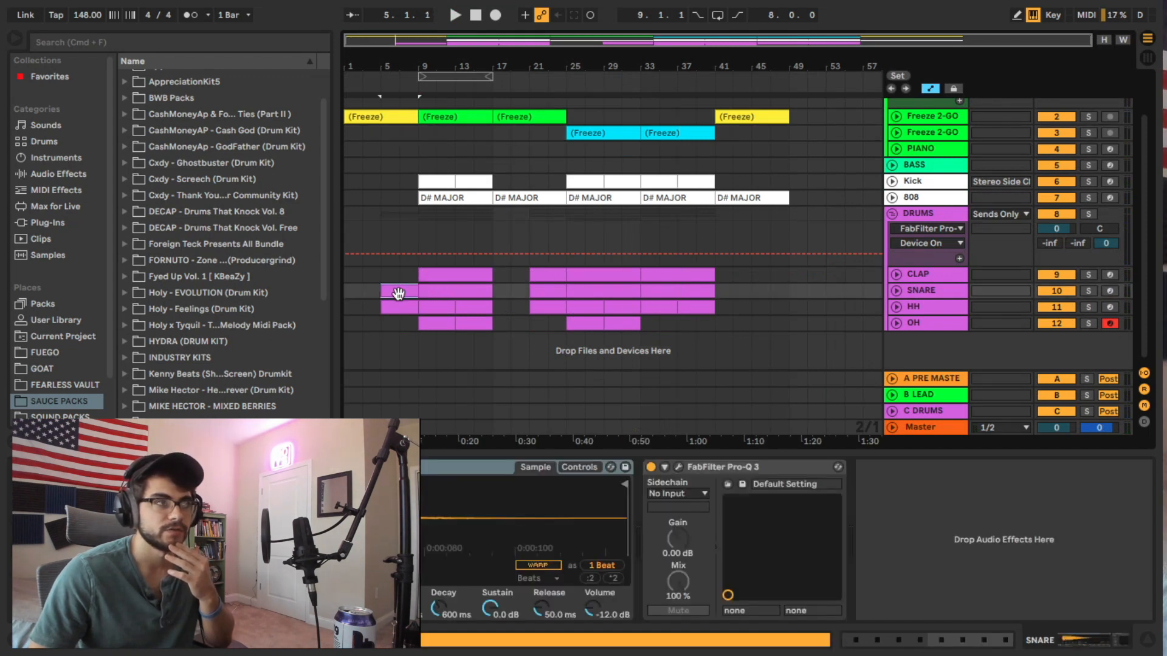
drag(398, 293, 404, 278)
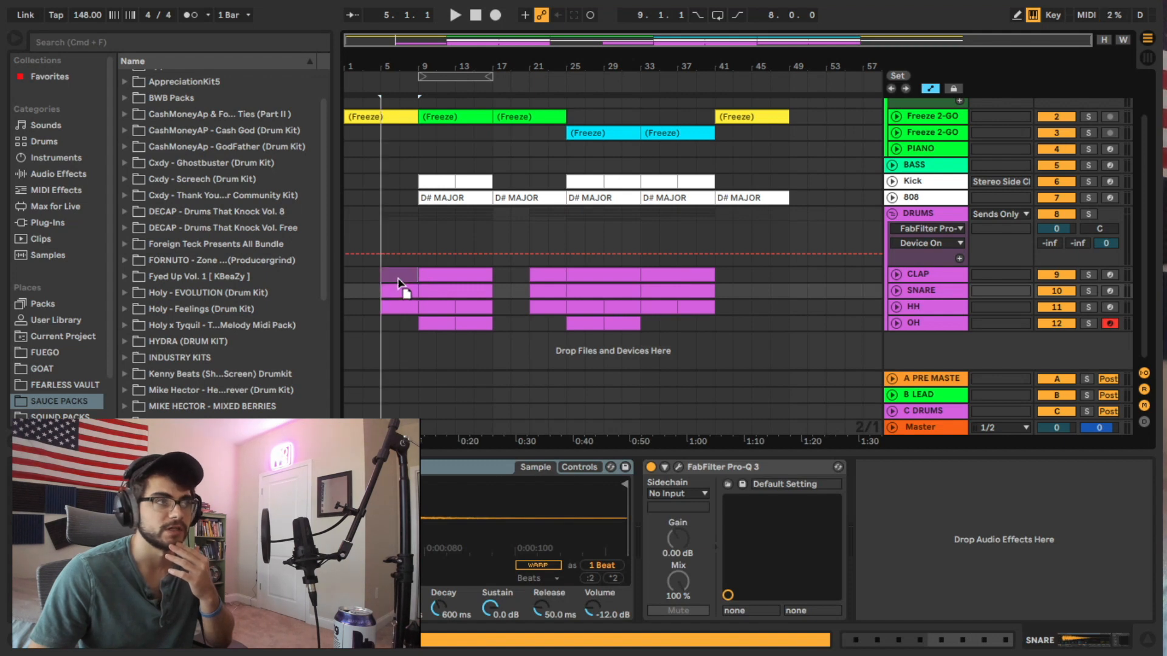
click(448, 290)
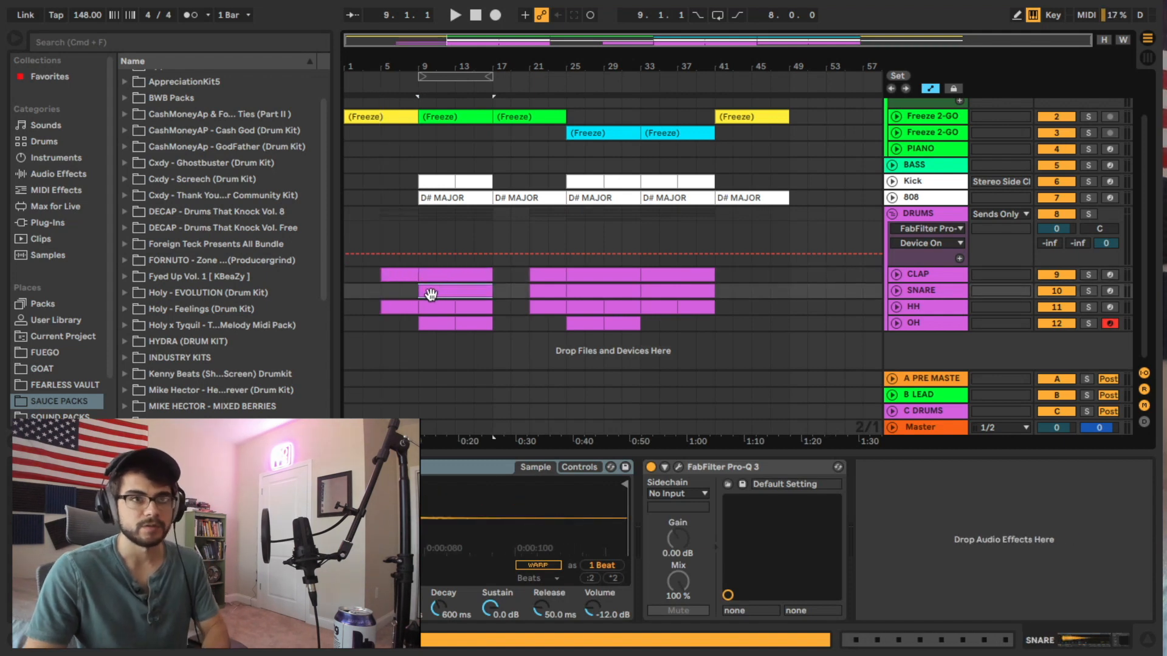
drag(424, 294, 458, 294)
click(437, 294)
drag(573, 293, 606, 294)
click(649, 292)
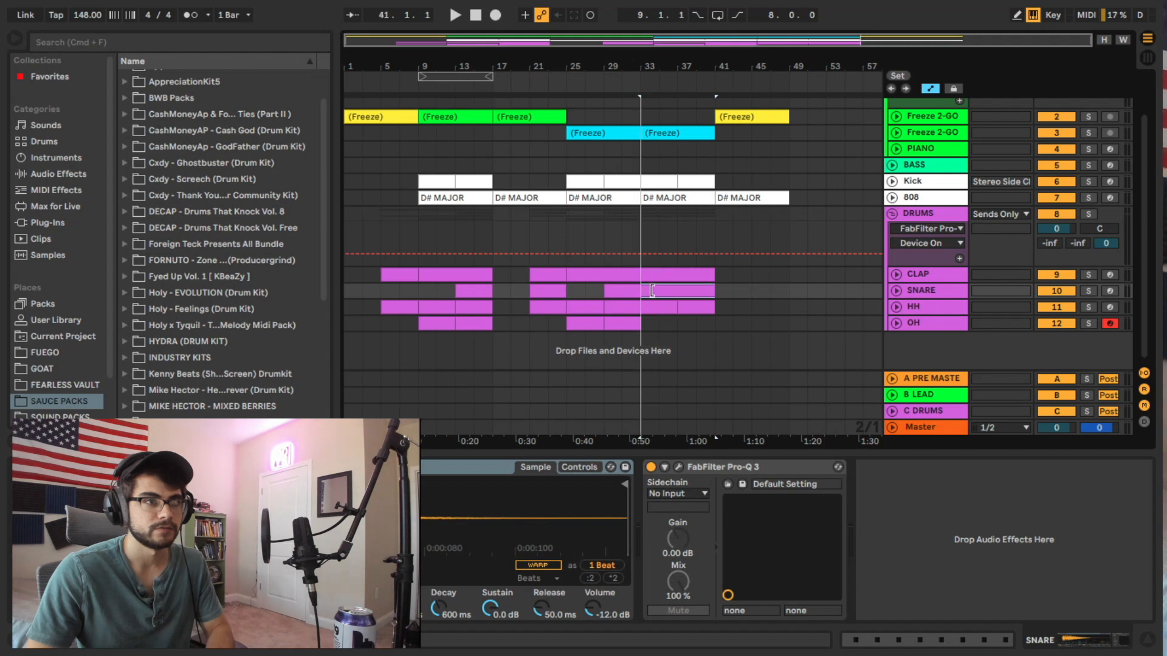
drag(651, 291, 677, 291)
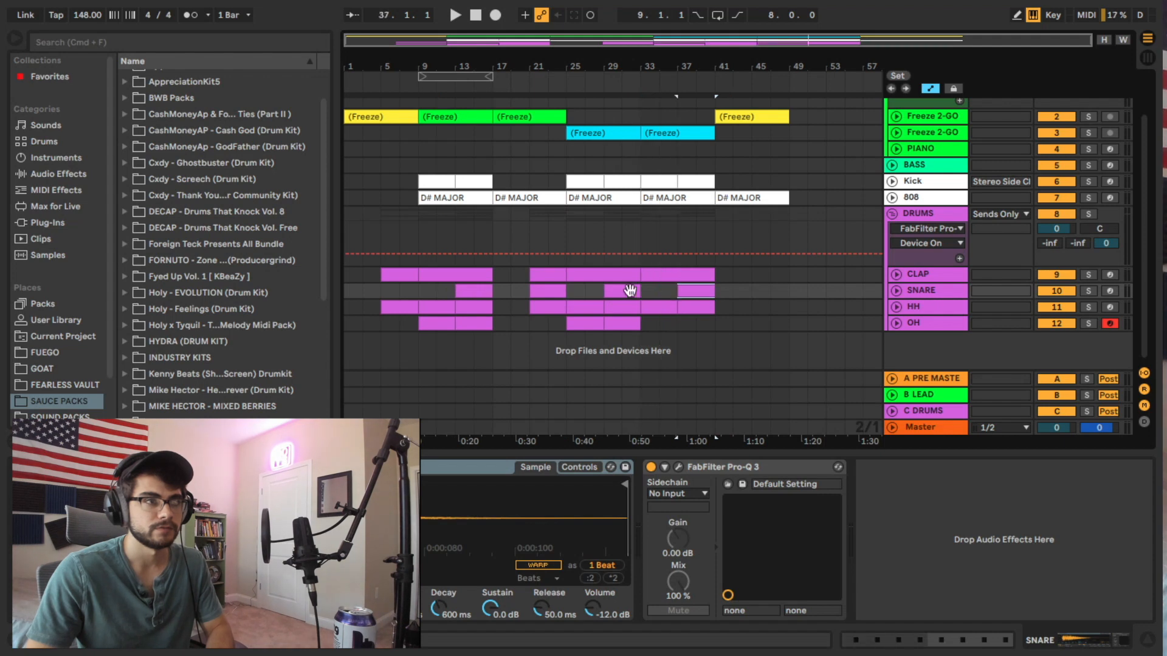
click(546, 289)
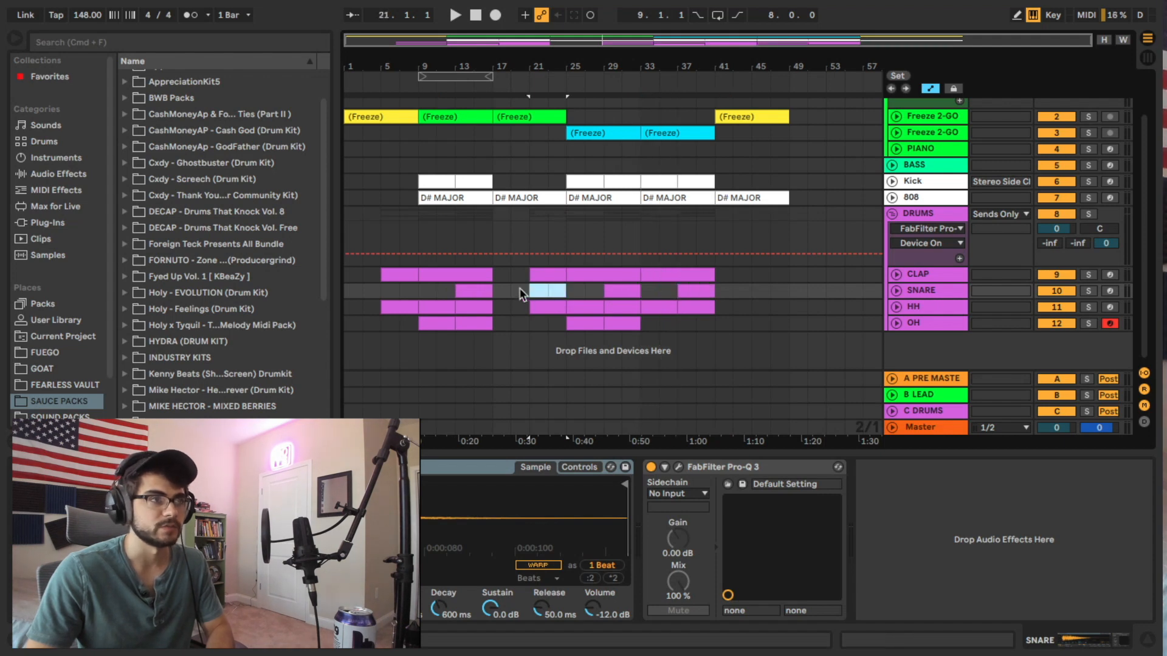
click(427, 272)
key(space)
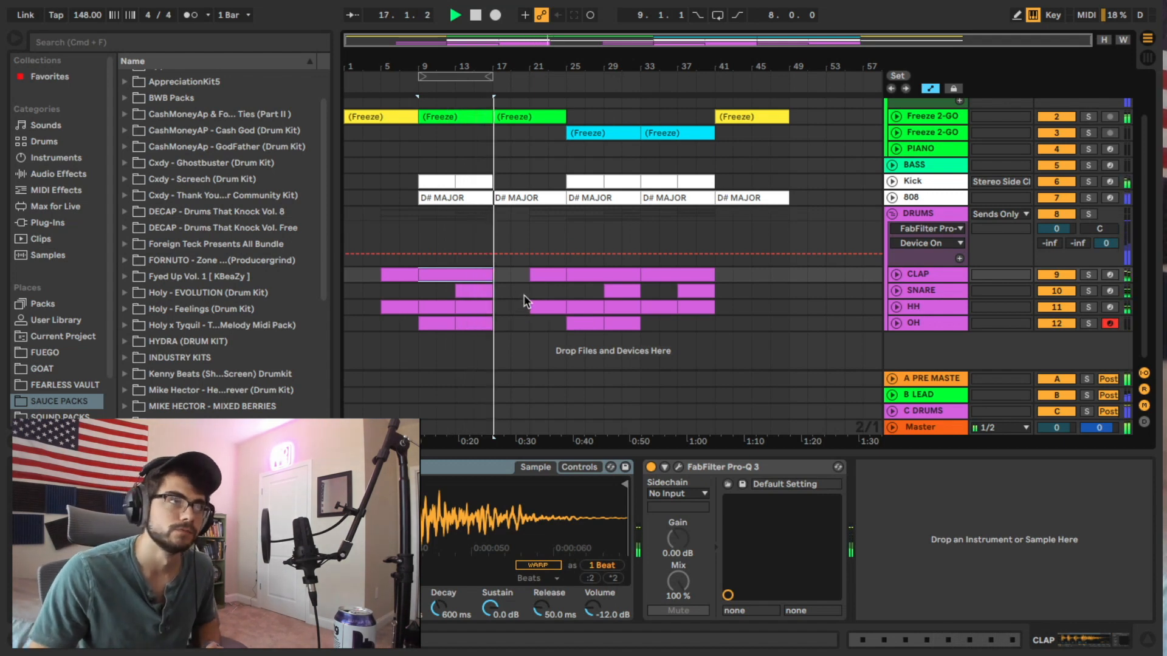
Step: Recolour the 808 clip in bars 17–24 and place it over bars 33–40
click(532, 199)
key(space)
right_click(529, 199)
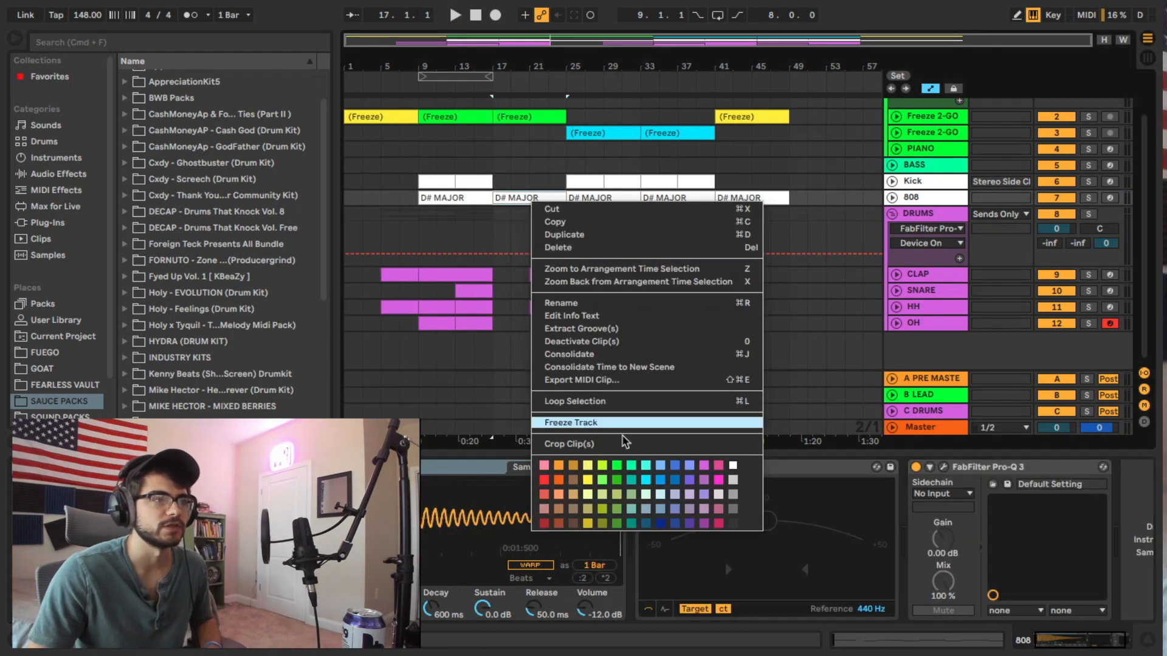
click(607, 475)
drag(512, 195, 663, 198)
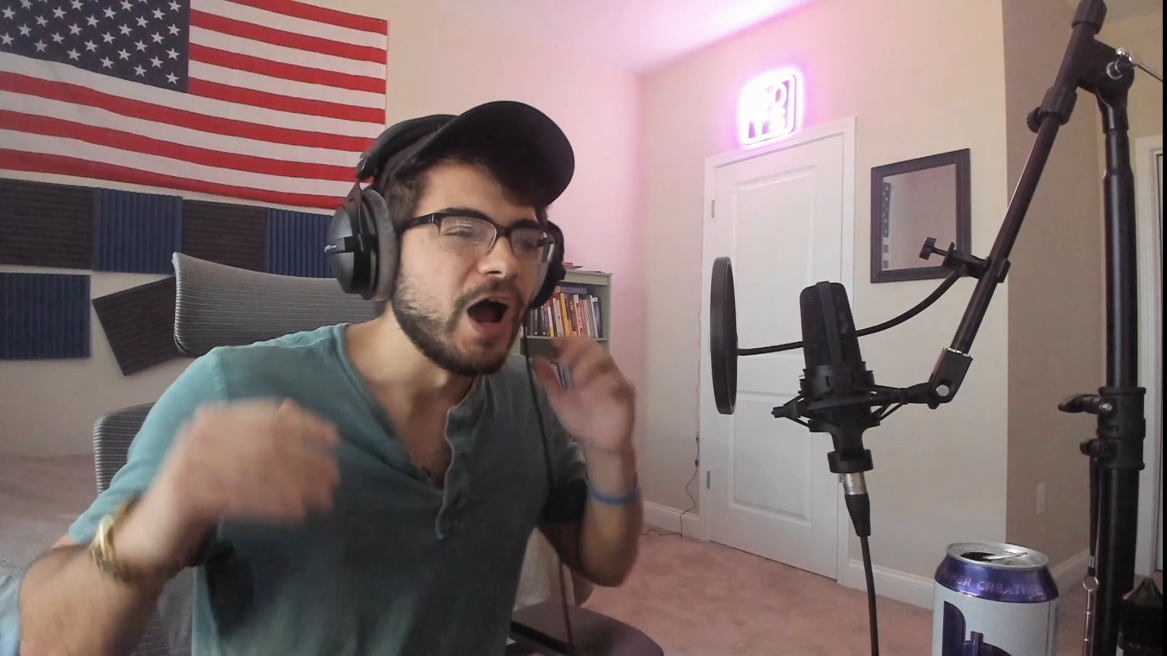